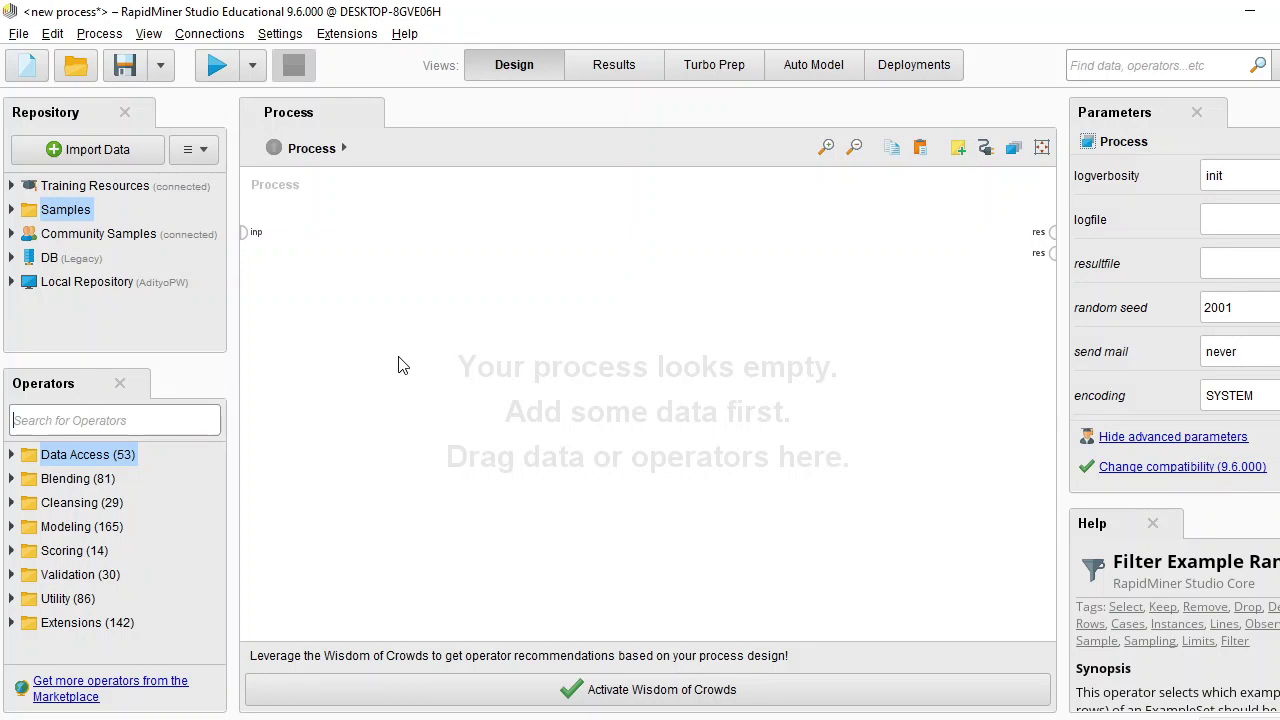
Find the Read CSV operator and add it to the empty process.
{"action": "type", "text": "read"}
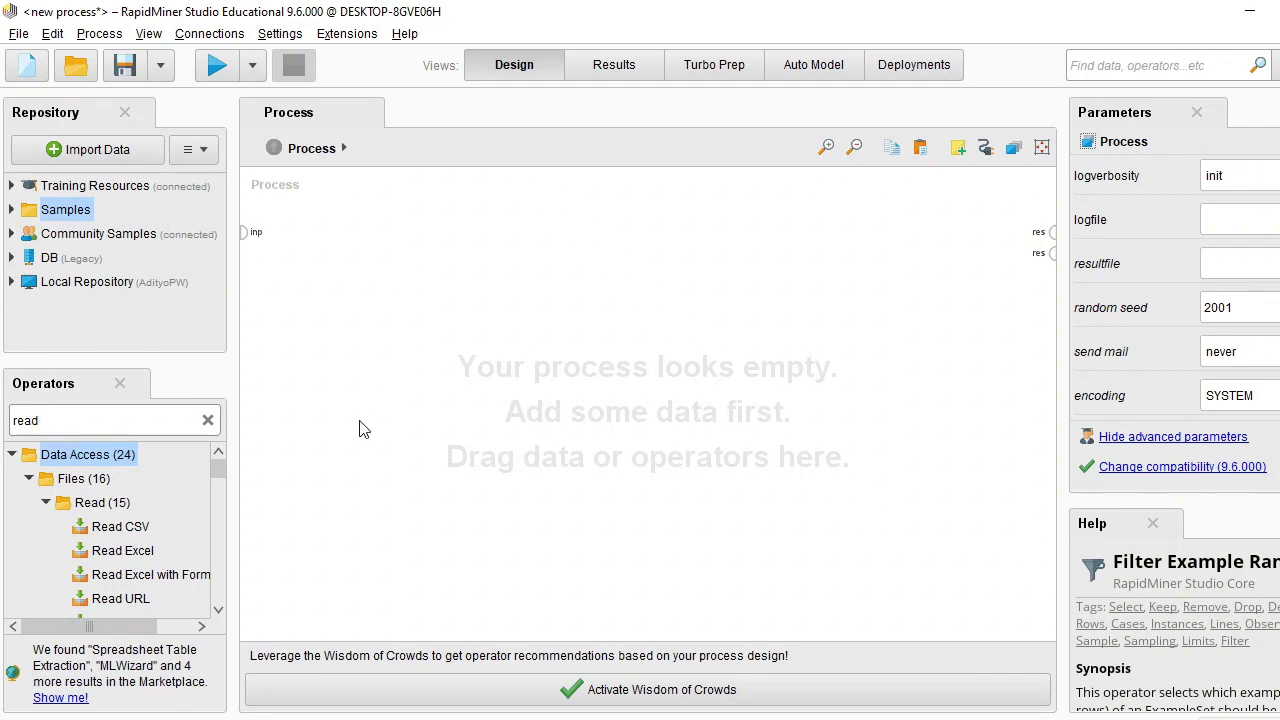
{"action": "left_click", "coordinate": [108, 535]}
{"action": "left_click_drag", "start_coordinate": [107, 534], "coordinate": [322, 262]}
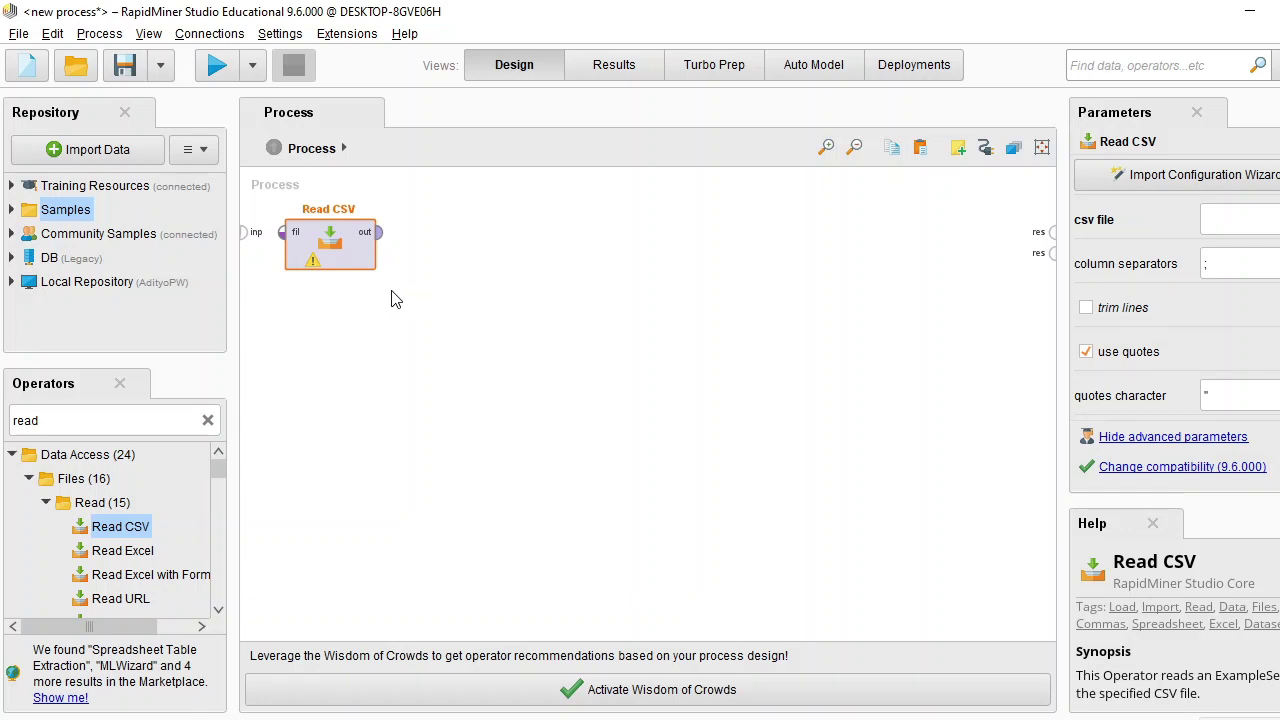
Configure Read CSV to import covid_19.csv from the Dataset folder on drive D, keeping the default data format and column settings.
{"action": "double_click", "coordinate": [327, 243]}
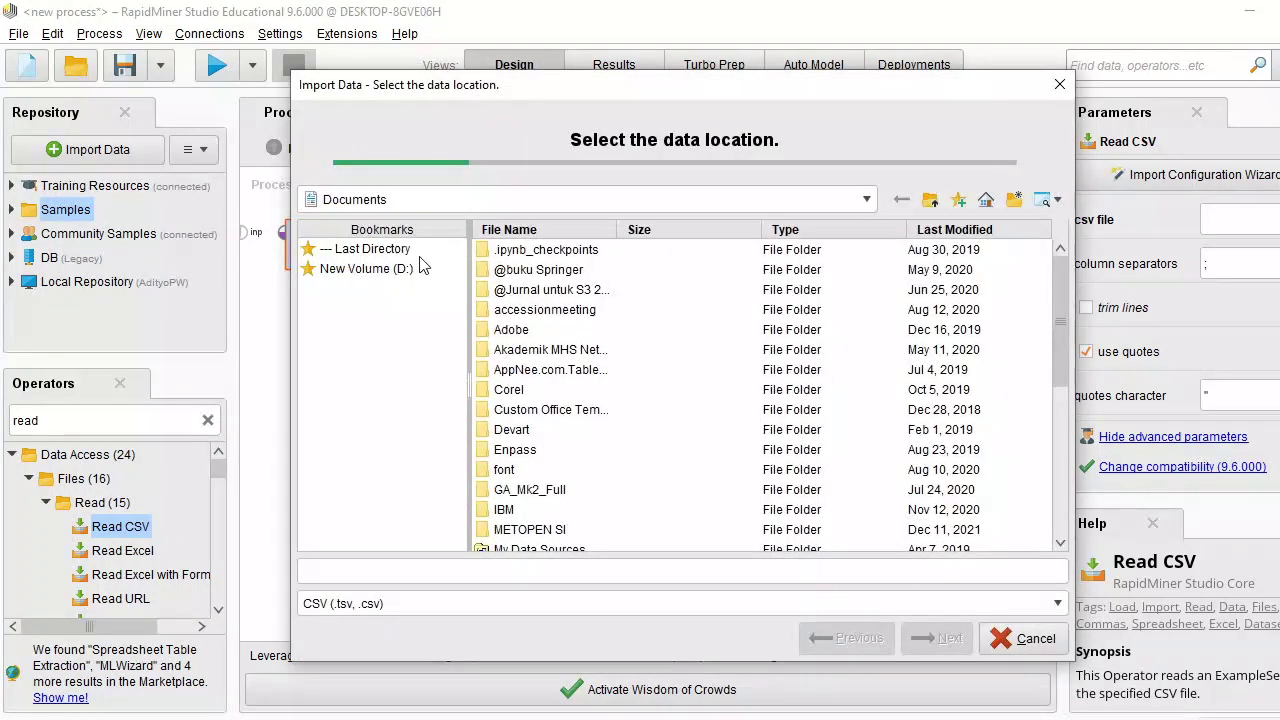
{"action": "left_click", "coordinate": [380, 272]}
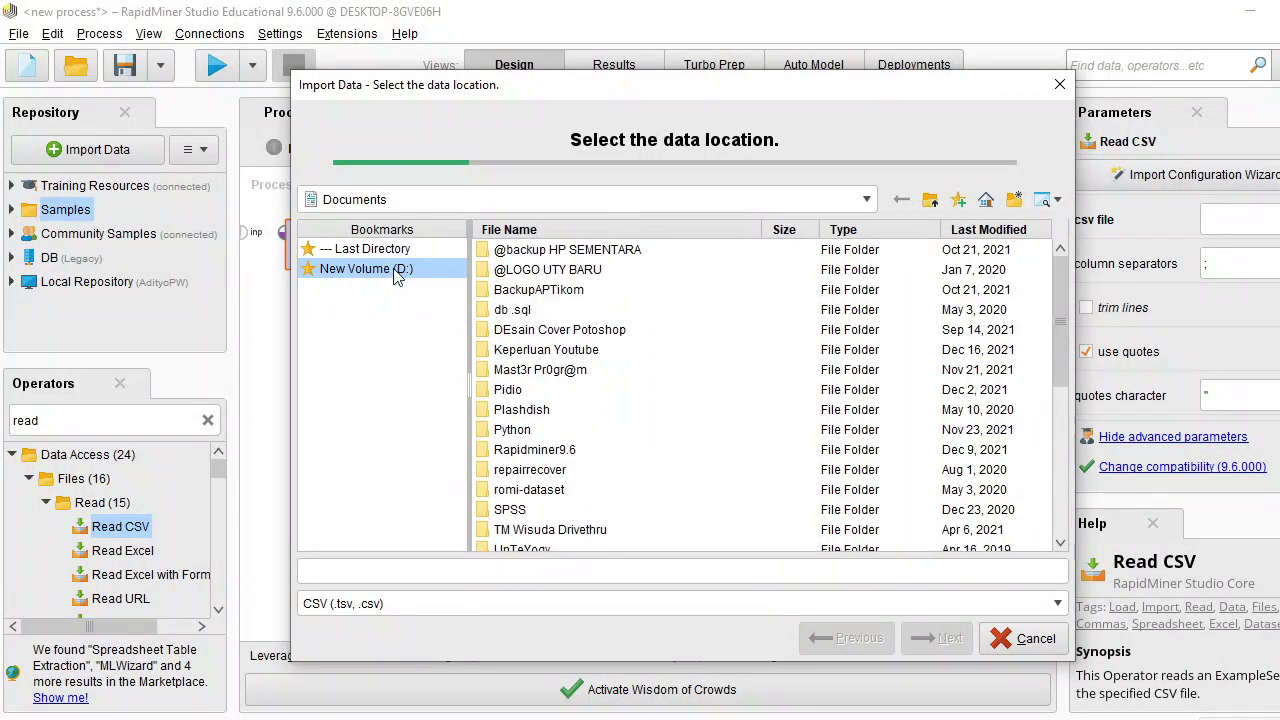
{"action": "double_click", "coordinate": [541, 451]}
{"action": "double_click", "coordinate": [526, 312]}
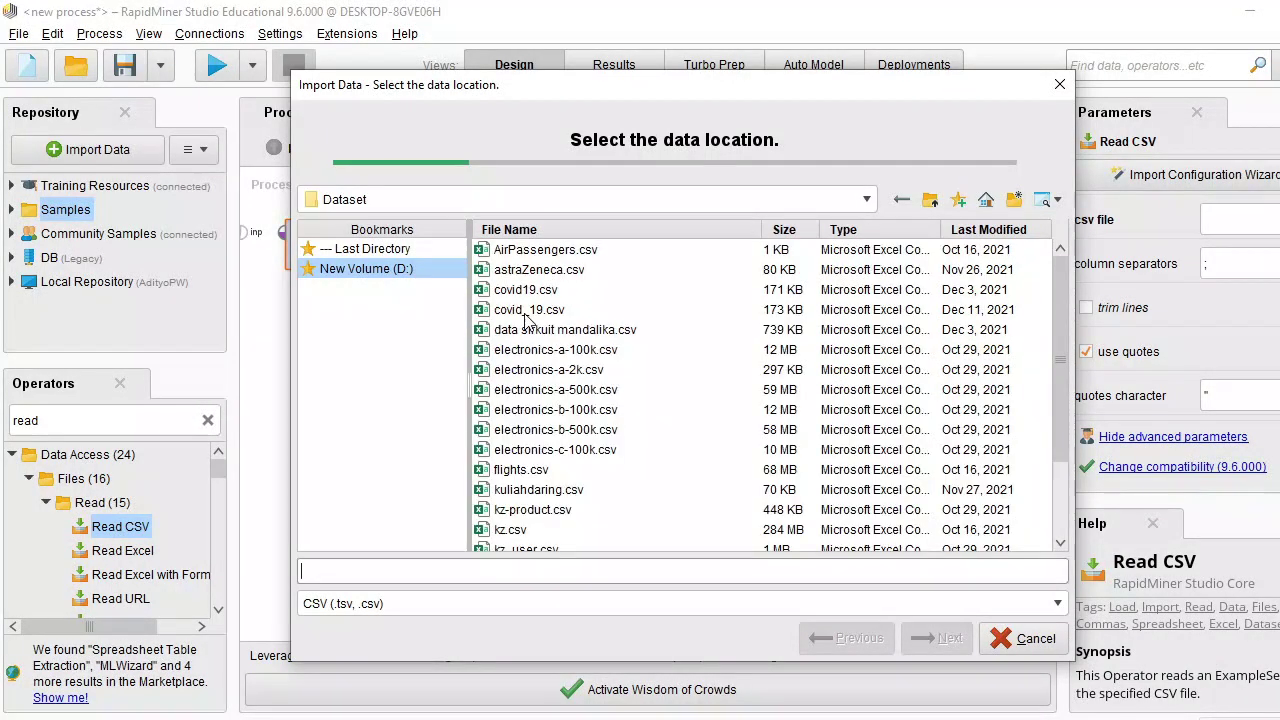
{"action": "left_click", "coordinate": [526, 312]}
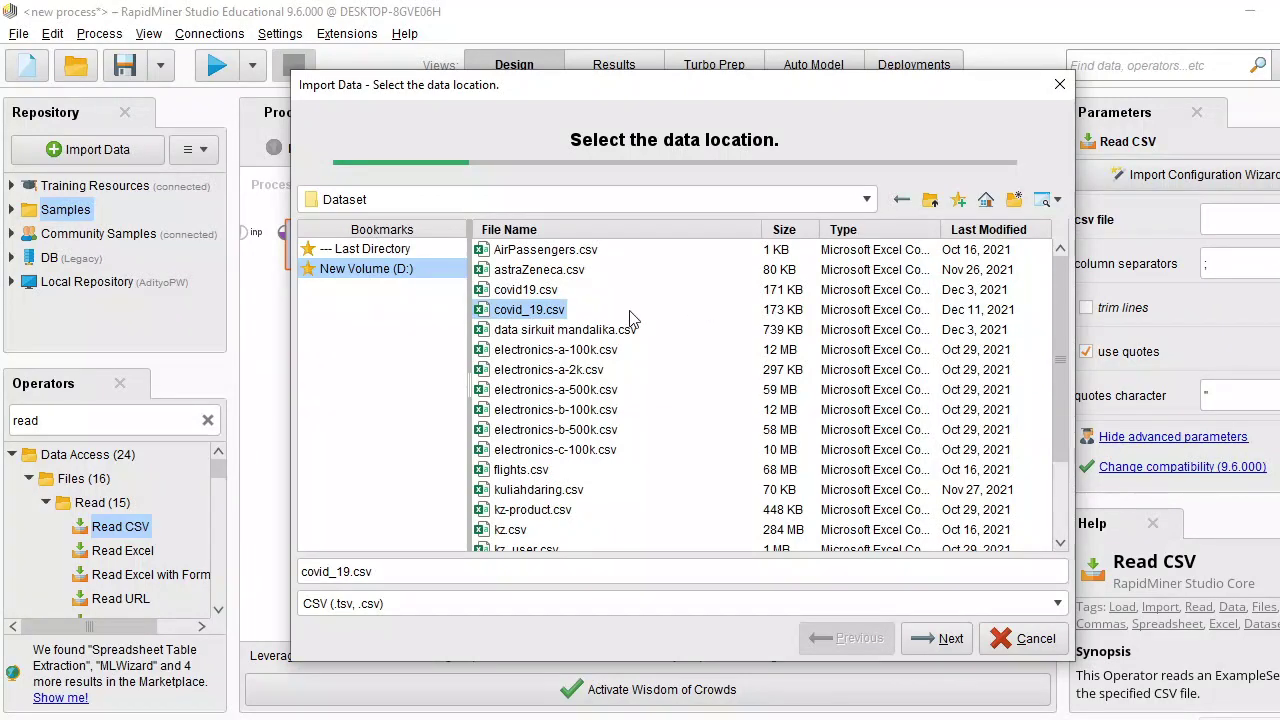
{"action": "left_click", "coordinate": [930, 640]}
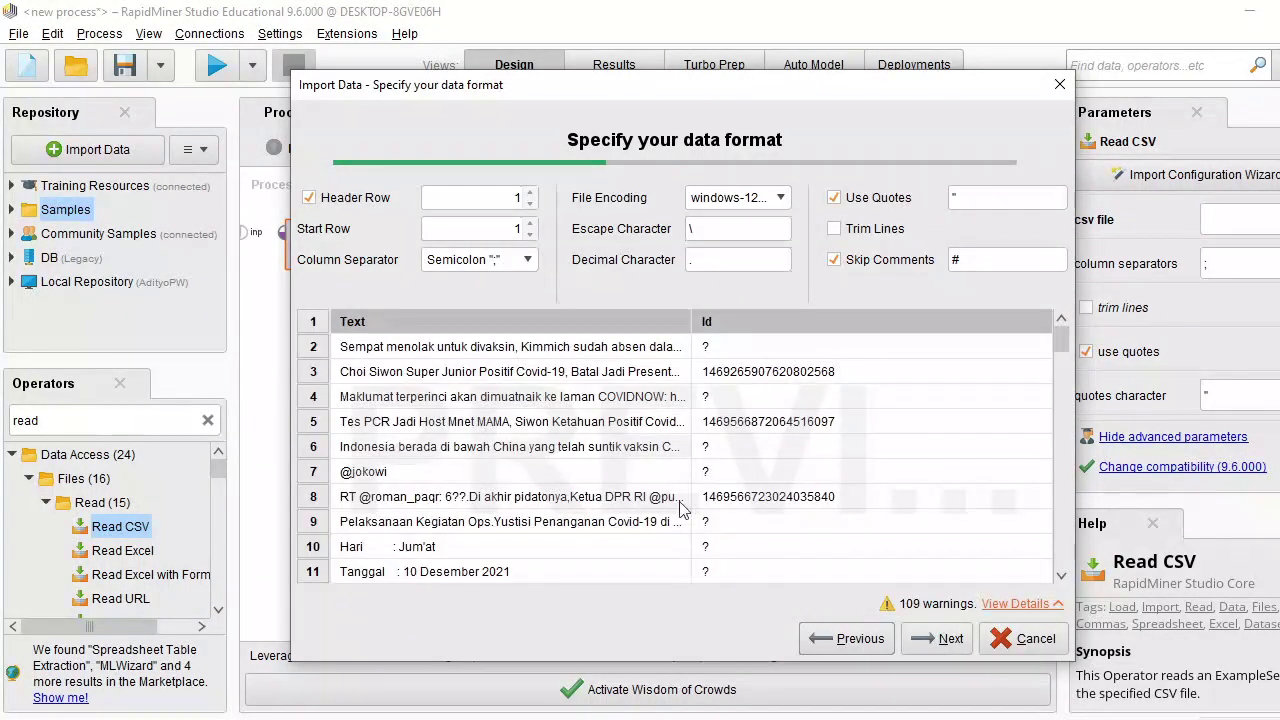
{"action": "left_click", "coordinate": [938, 640]}
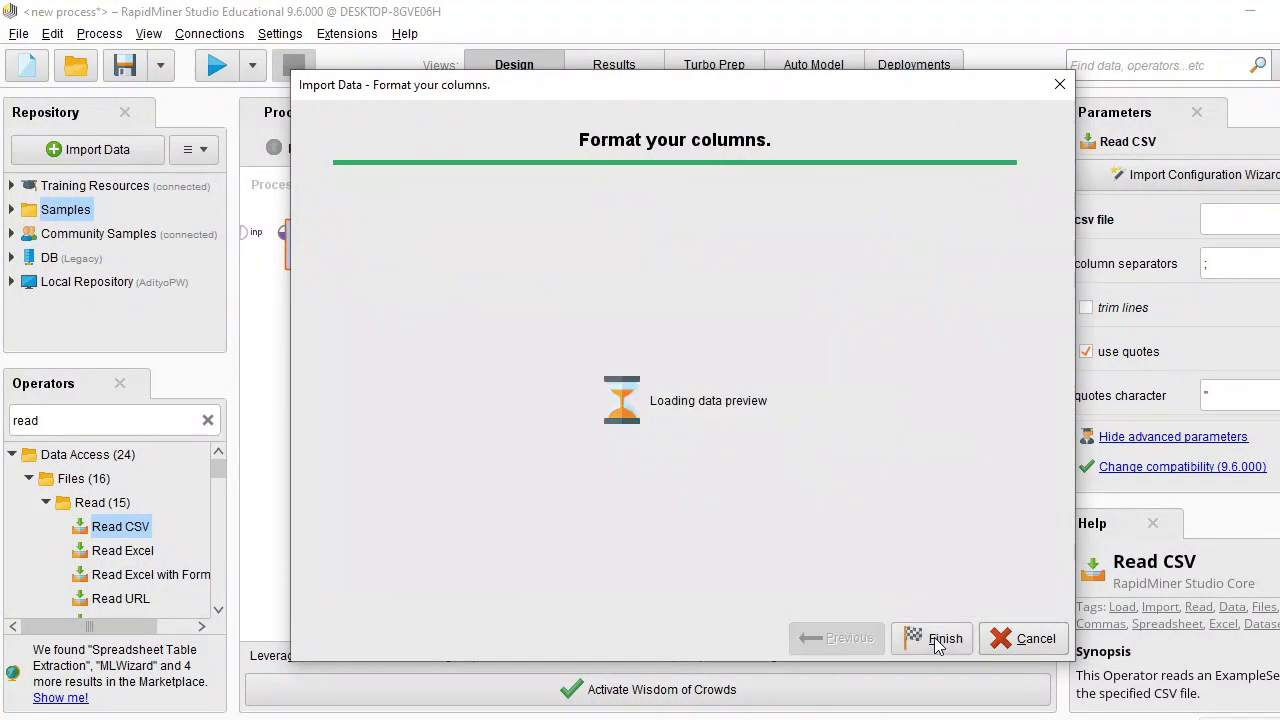
{"action": "left_click", "coordinate": [936, 640]}
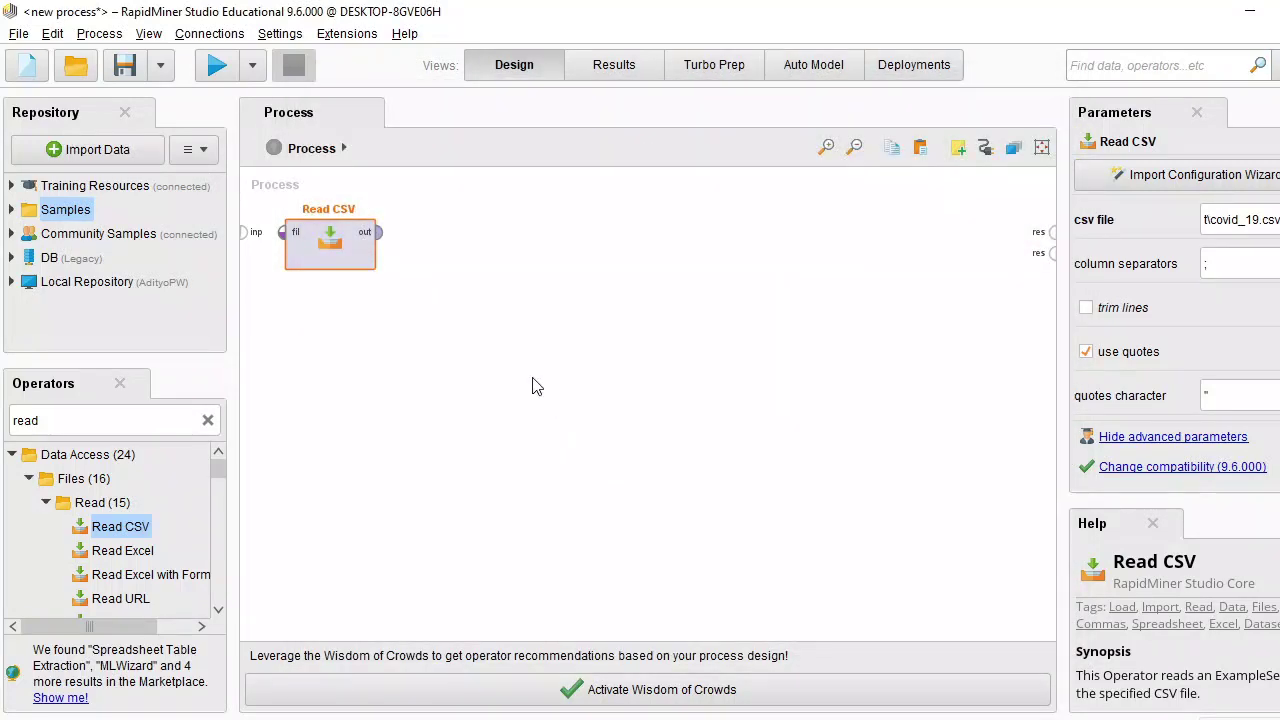
Connect the Read CSV output to the first result port and run the process to review the imported Text column.
{"action": "left_click", "coordinate": [380, 234]}
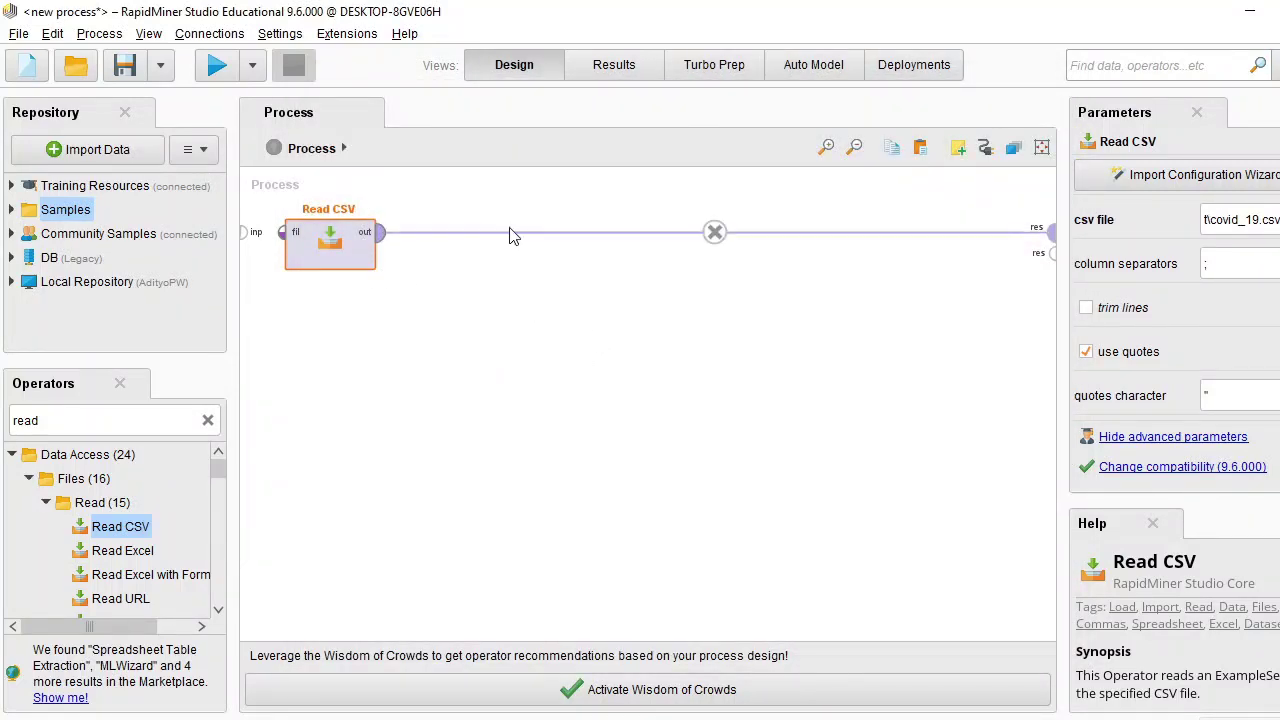
{"action": "left_click", "coordinate": [217, 65]}
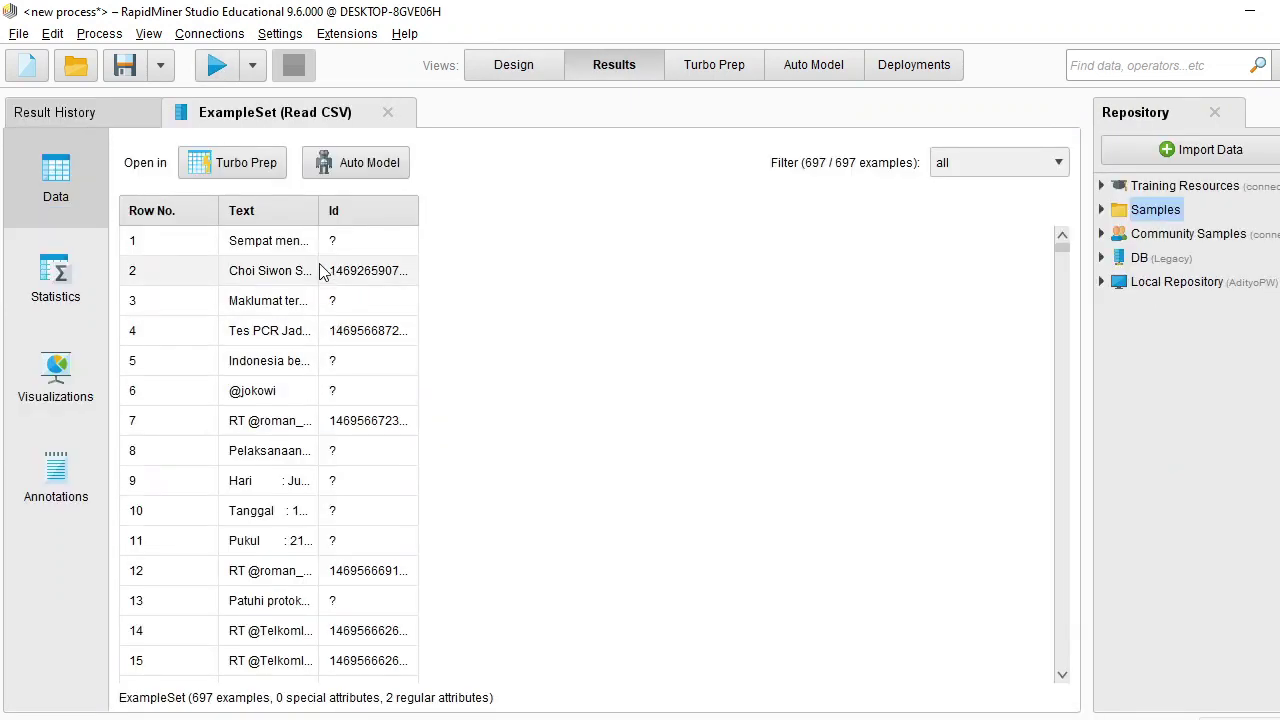
{"action": "left_click_drag", "start_coordinate": [359, 211], "coordinate": [596, 212]}
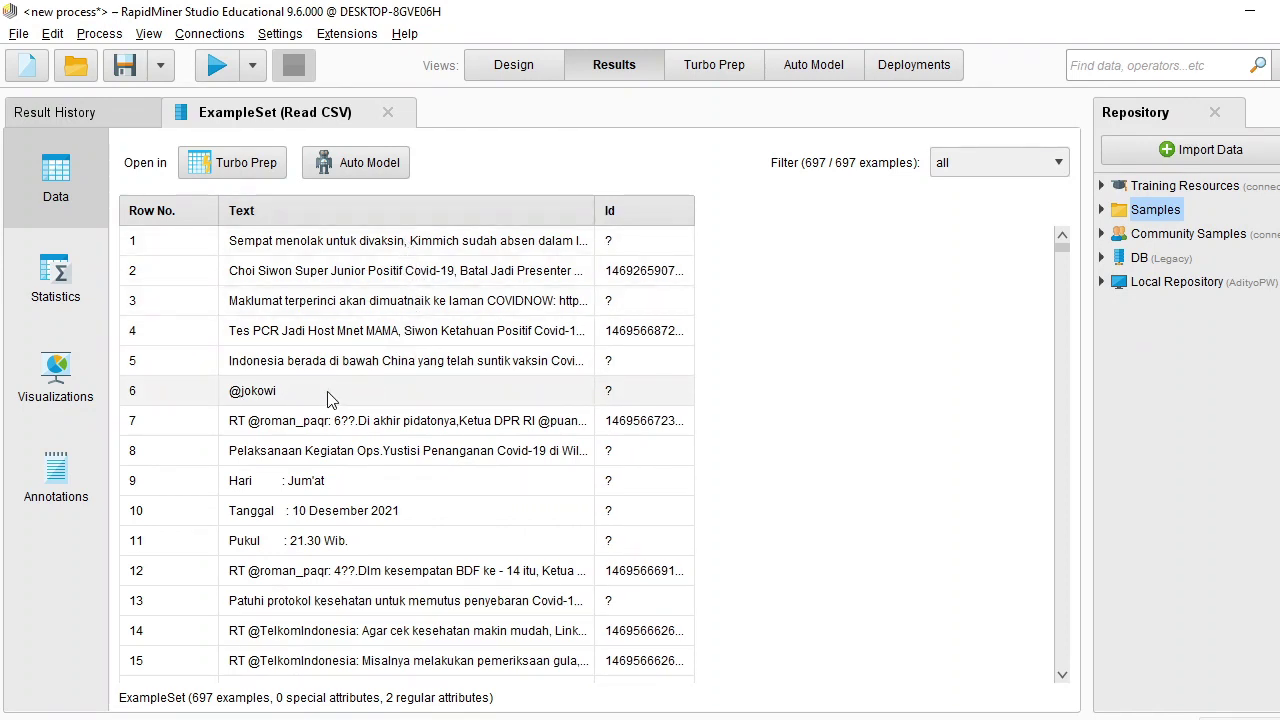
{"action": "scroll", "coordinate": [311, 583], "scroll_direction": "down", "scroll_amount": 3}
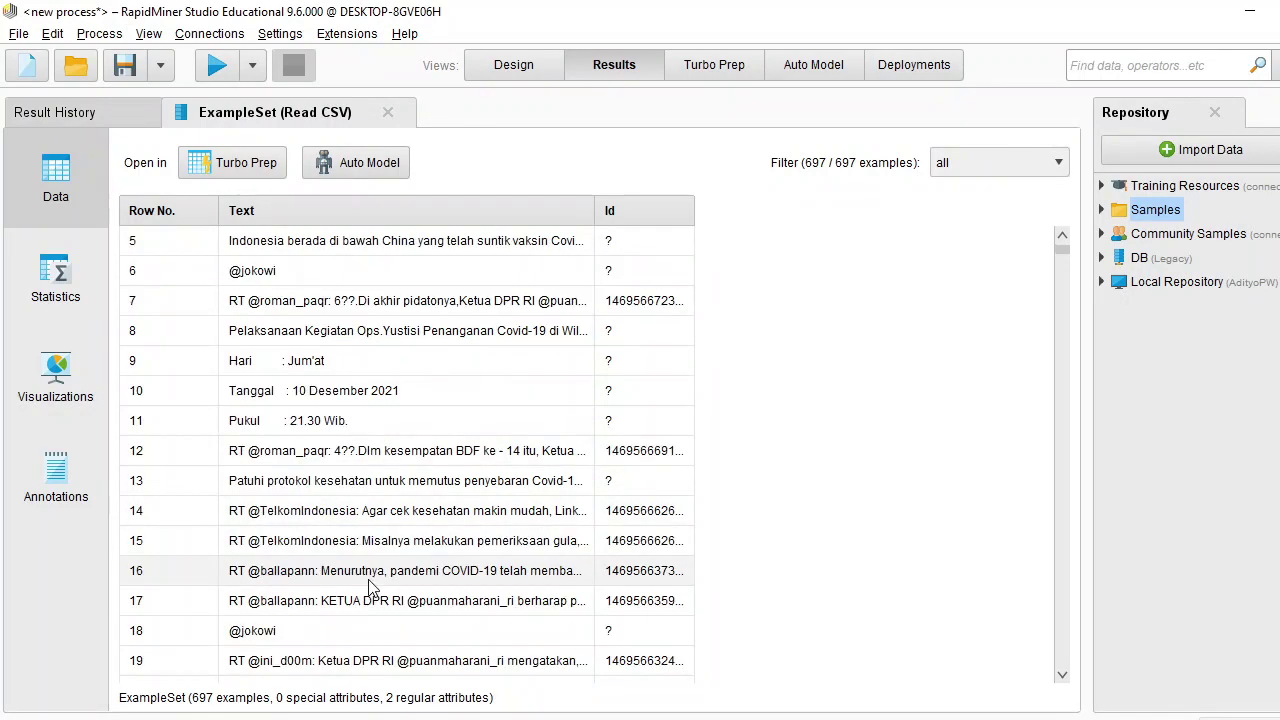
{"action": "scroll", "coordinate": [360, 590], "scroll_direction": "up", "scroll_amount": 3}
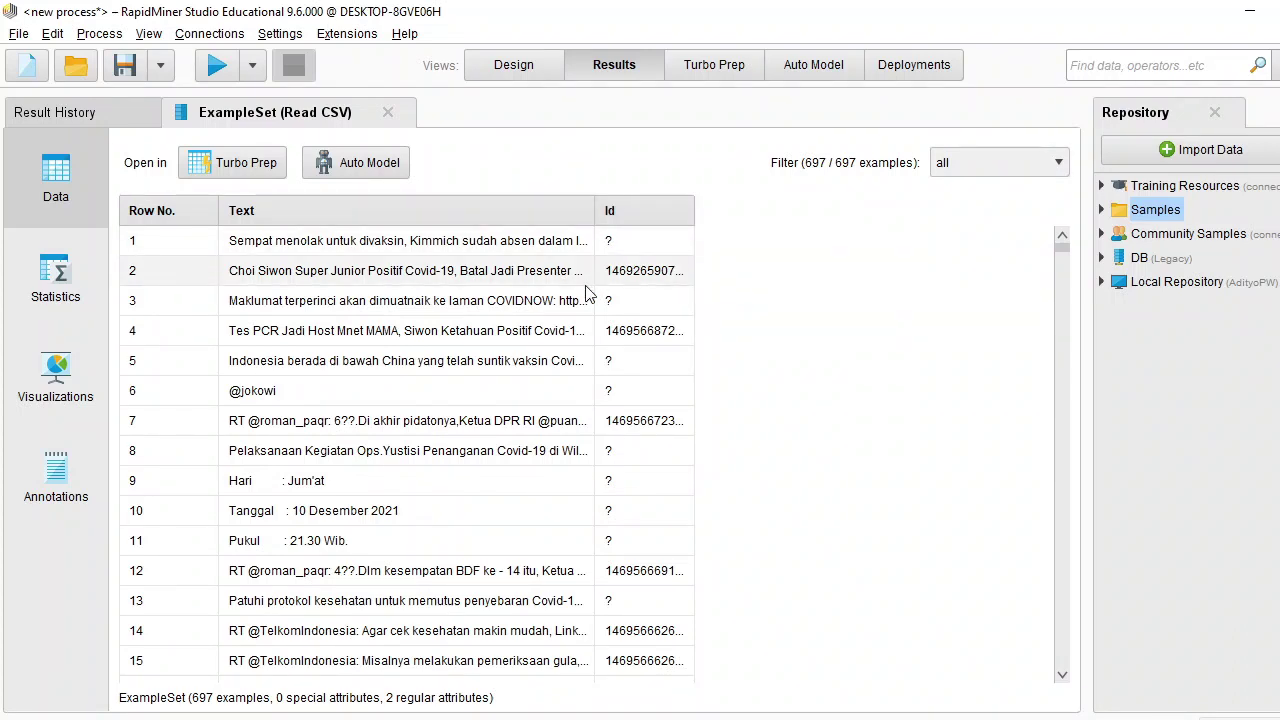
Return to the process design and insert a Replace operator between Read CSV and the result port.
{"action": "left_click", "coordinate": [516, 72]}
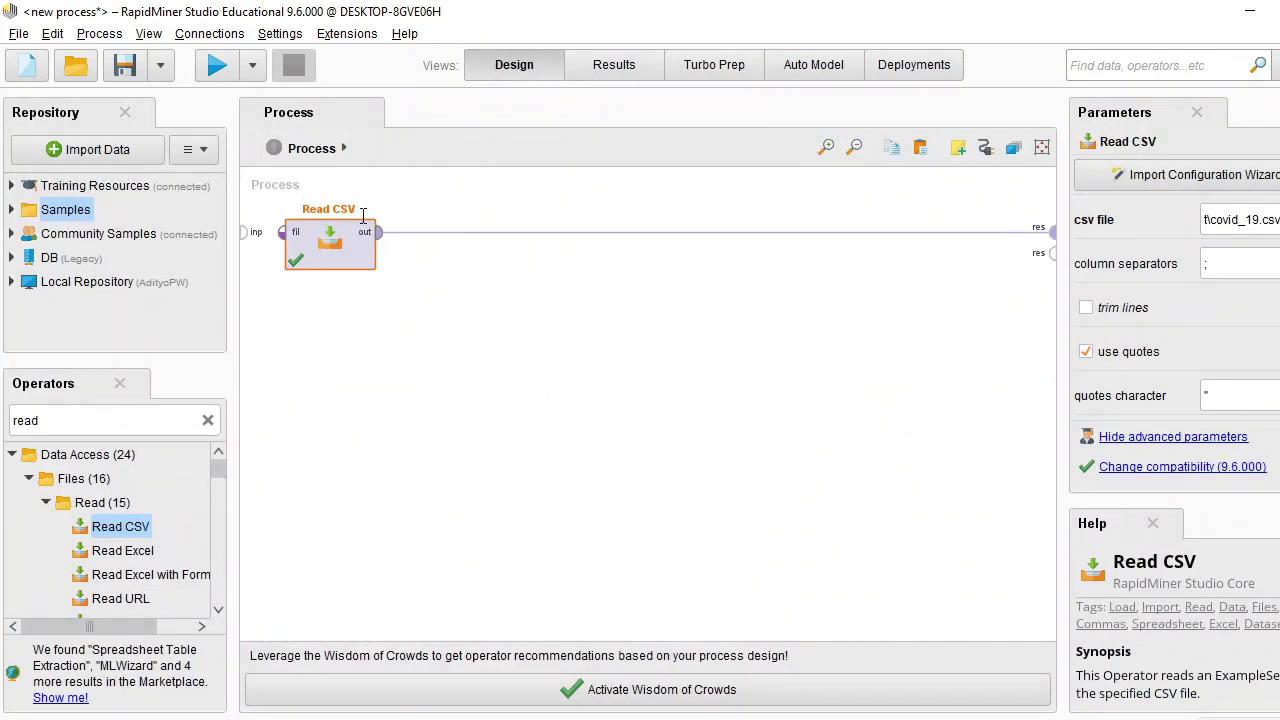
{"action": "double_click", "coordinate": [86, 420]}
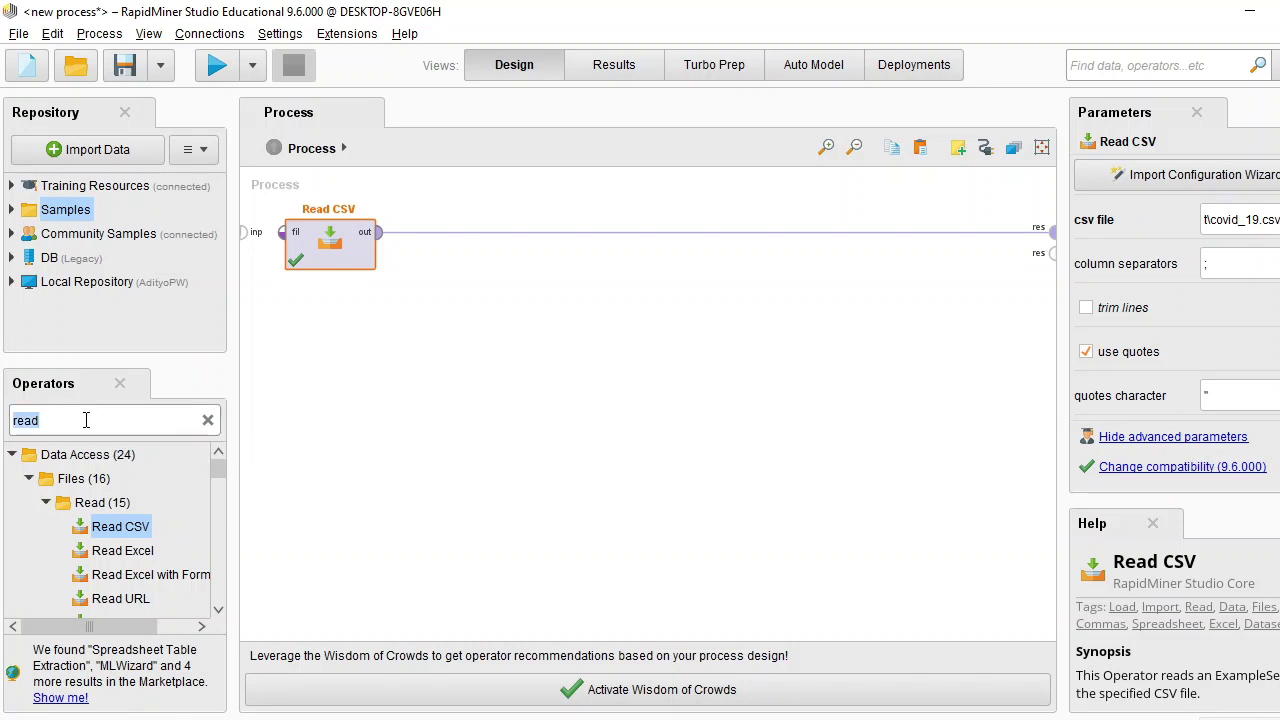
{"action": "type", "text": "replace"}
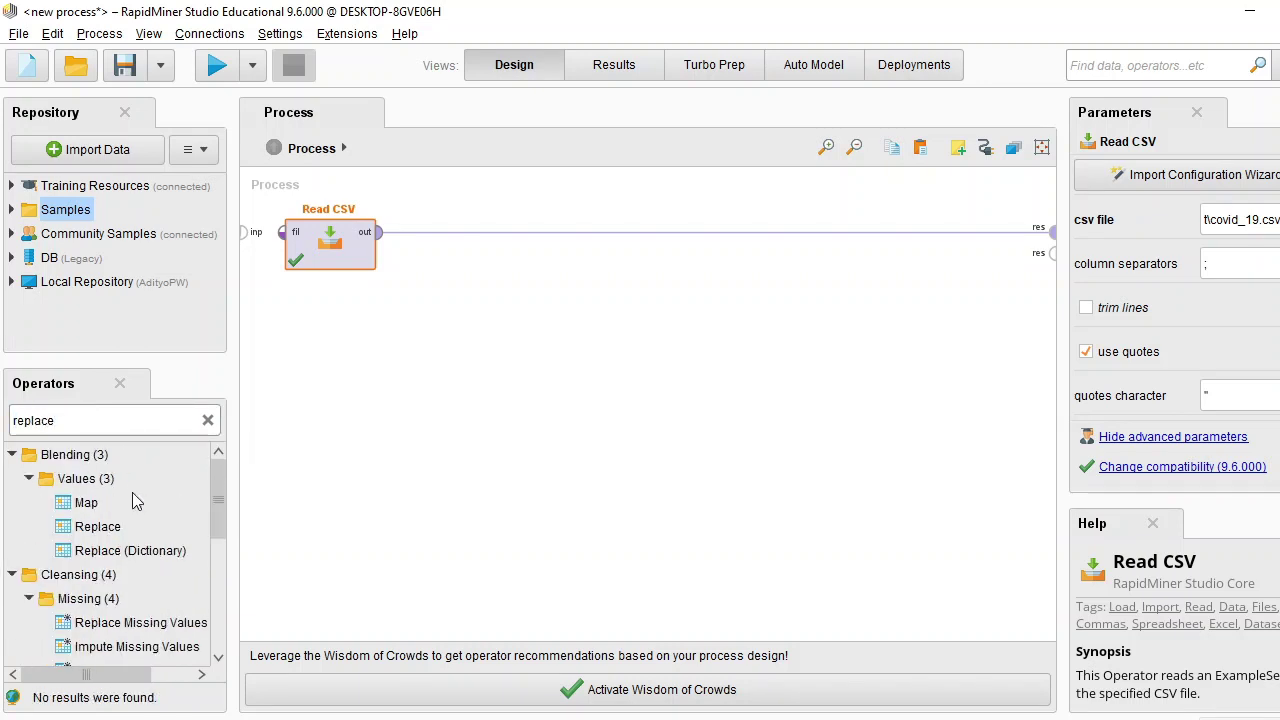
{"action": "left_click_drag", "start_coordinate": [97, 526], "coordinate": [510, 245]}
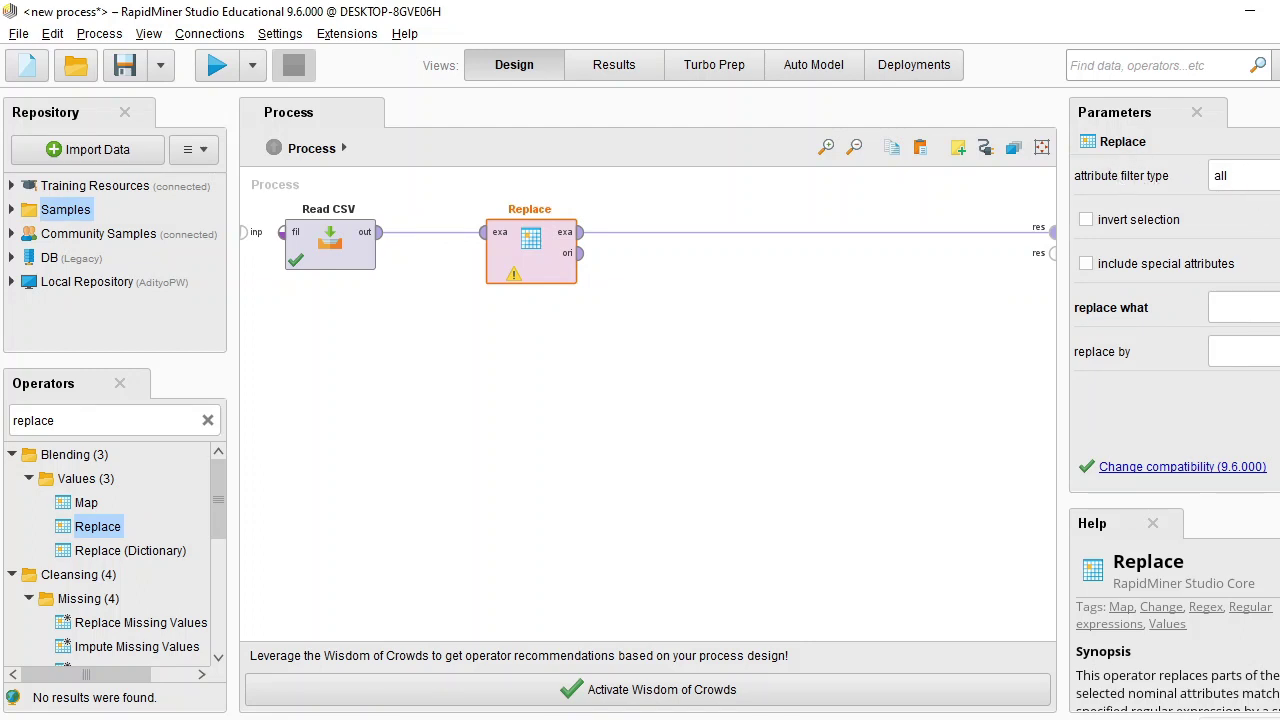
Set the Replace operator's attribute filter type to single and choose Text as its attribute.
{"action": "left_click", "coordinate": [1244, 175]}
{"action": "left_click", "coordinate": [1259, 214]}
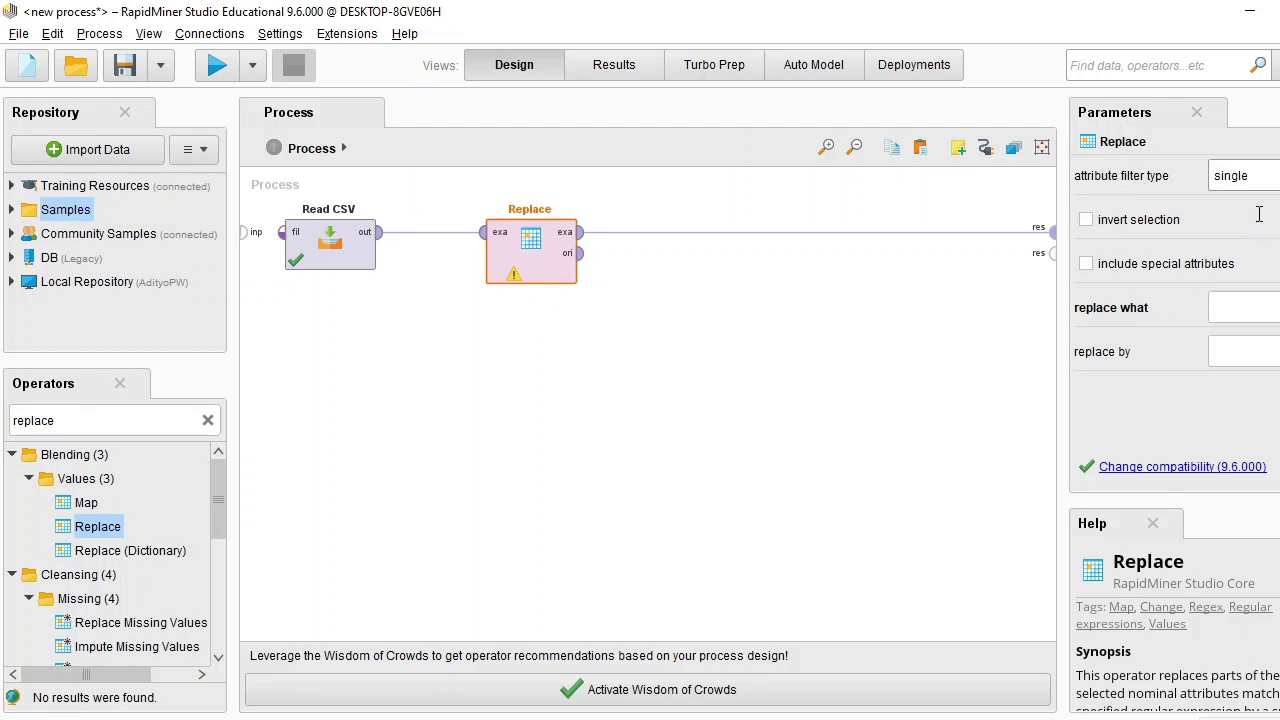
{"action": "left_click", "coordinate": [1250, 219]}
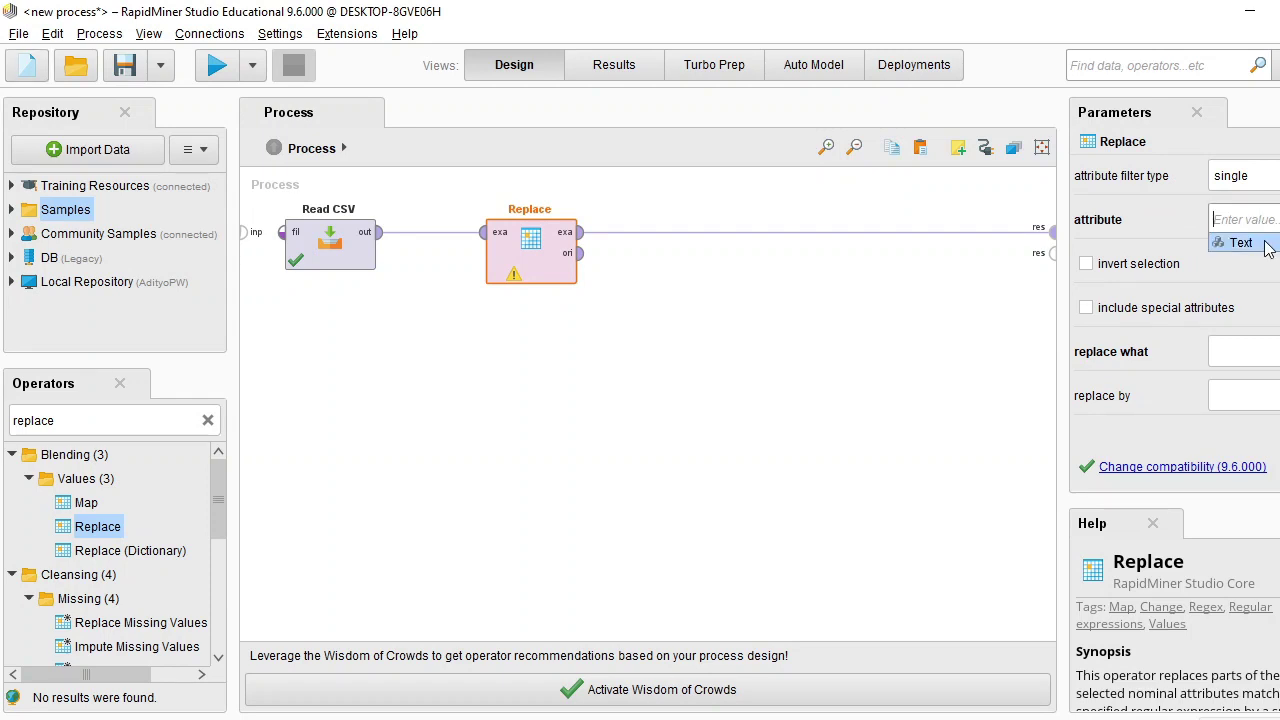
{"action": "left_click", "coordinate": [1266, 246]}
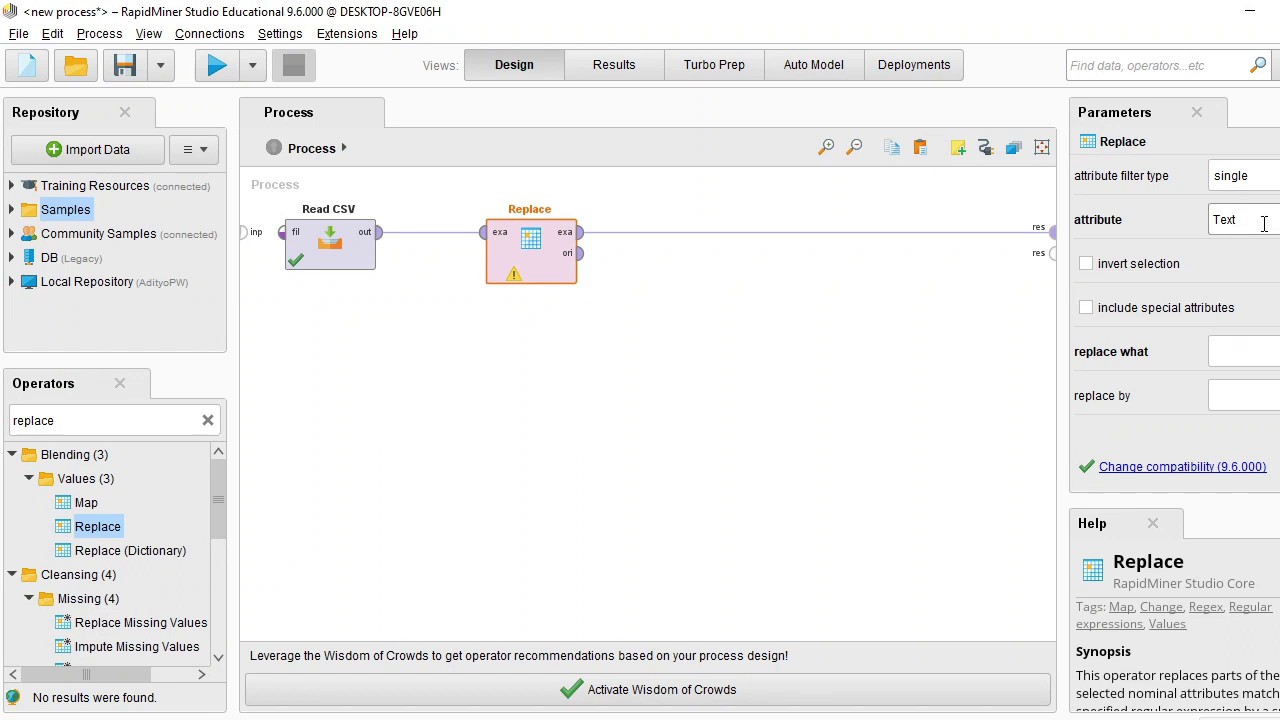
Make Replace match "RT @.*" with the replacement left empty, and move the operator closer to Read CSV.
{"action": "left_click", "coordinate": [1234, 351]}
{"action": "type", "text": "RT"}
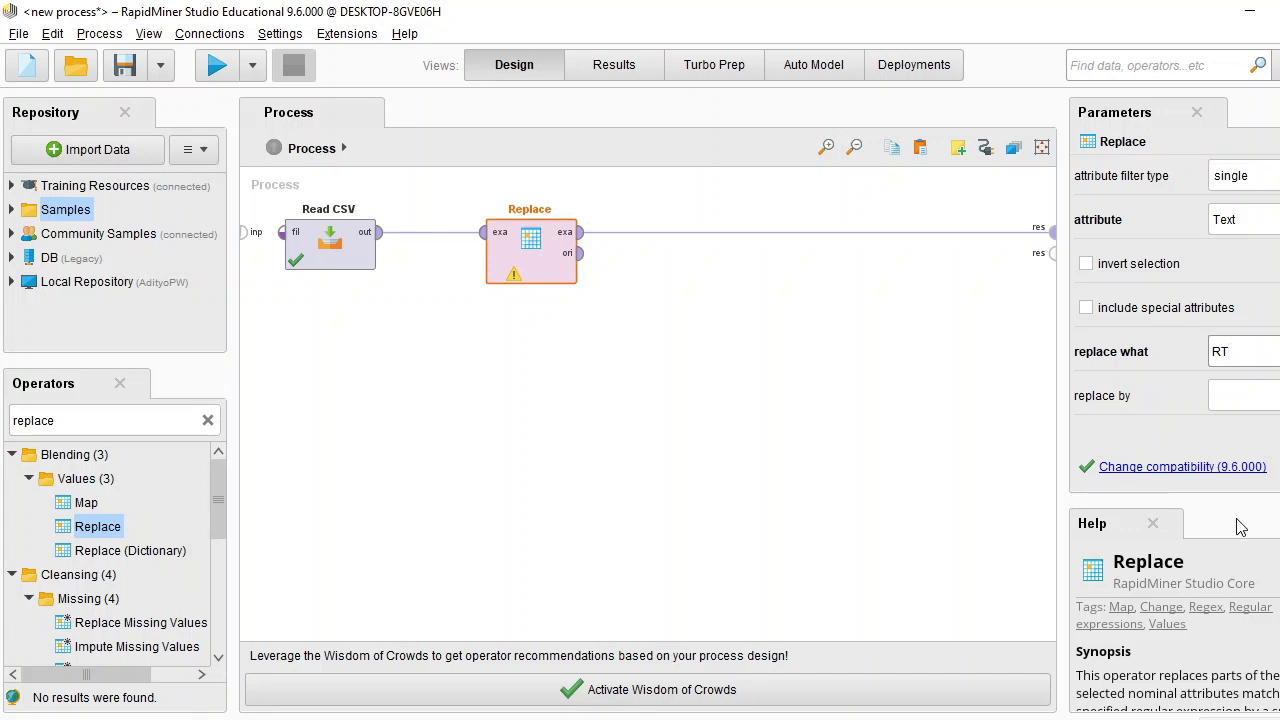
{"action": "type", "text": "@"}
{"action": "type", "text": ".*"}
{"action": "left_click", "coordinate": [1246, 351]}
{"action": "left_click", "coordinate": [1240, 398]}
{"action": "left_click", "coordinate": [1267, 355]}
{"action": "left_click", "coordinate": [1254, 397]}
{"action": "left_click", "coordinate": [1264, 357]}
{"action": "left_click", "coordinate": [1255, 396]}
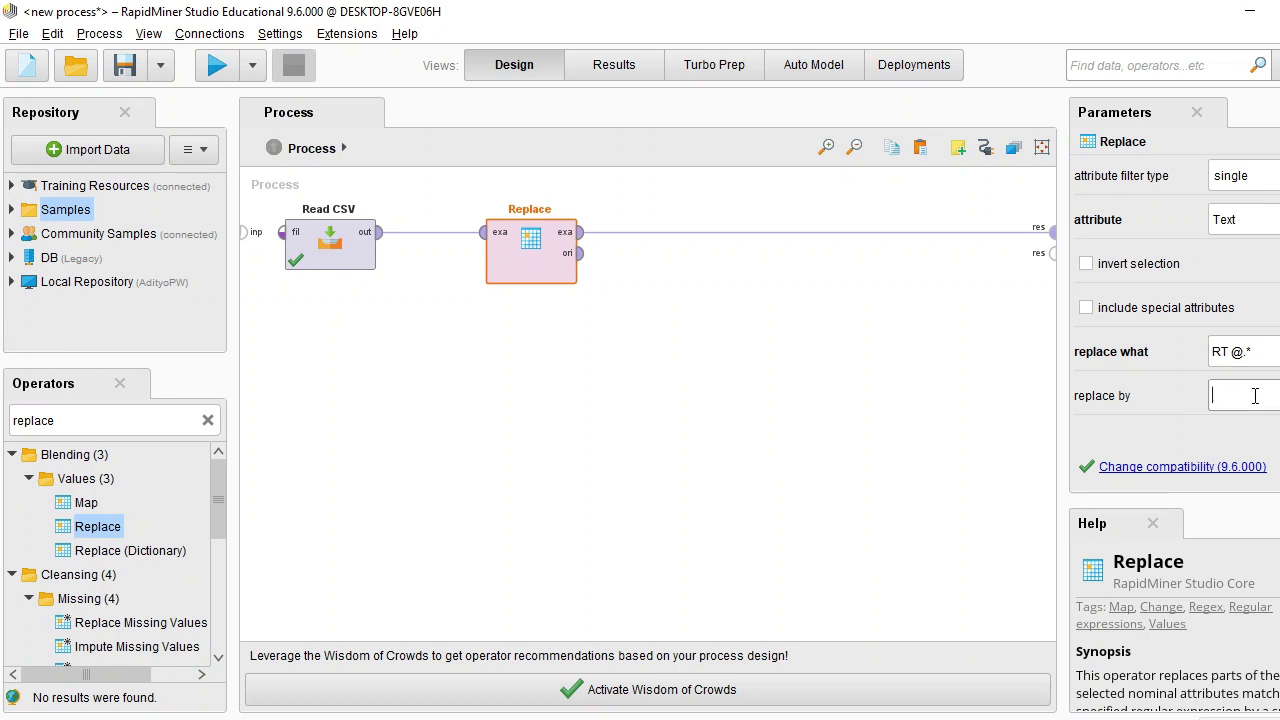
{"action": "left_click_drag", "start_coordinate": [523, 240], "coordinate": [456, 240]}
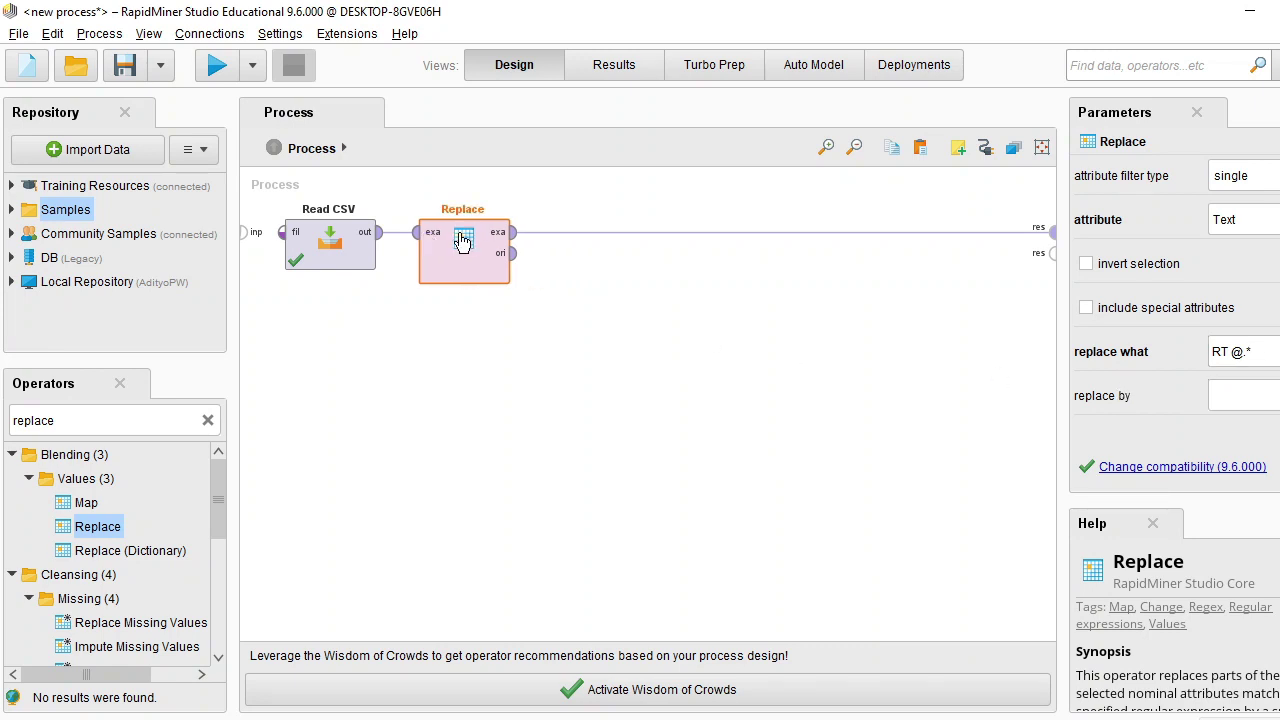
Run the process and examine the widened Text column to check how the retweet rows were cleaned.
{"action": "left_click", "coordinate": [217, 66]}
{"action": "left_click_drag", "start_coordinate": [323, 210], "coordinate": [614, 215]}
{"action": "scroll", "coordinate": [430, 385], "scroll_direction": "down", "scroll_amount": 1}
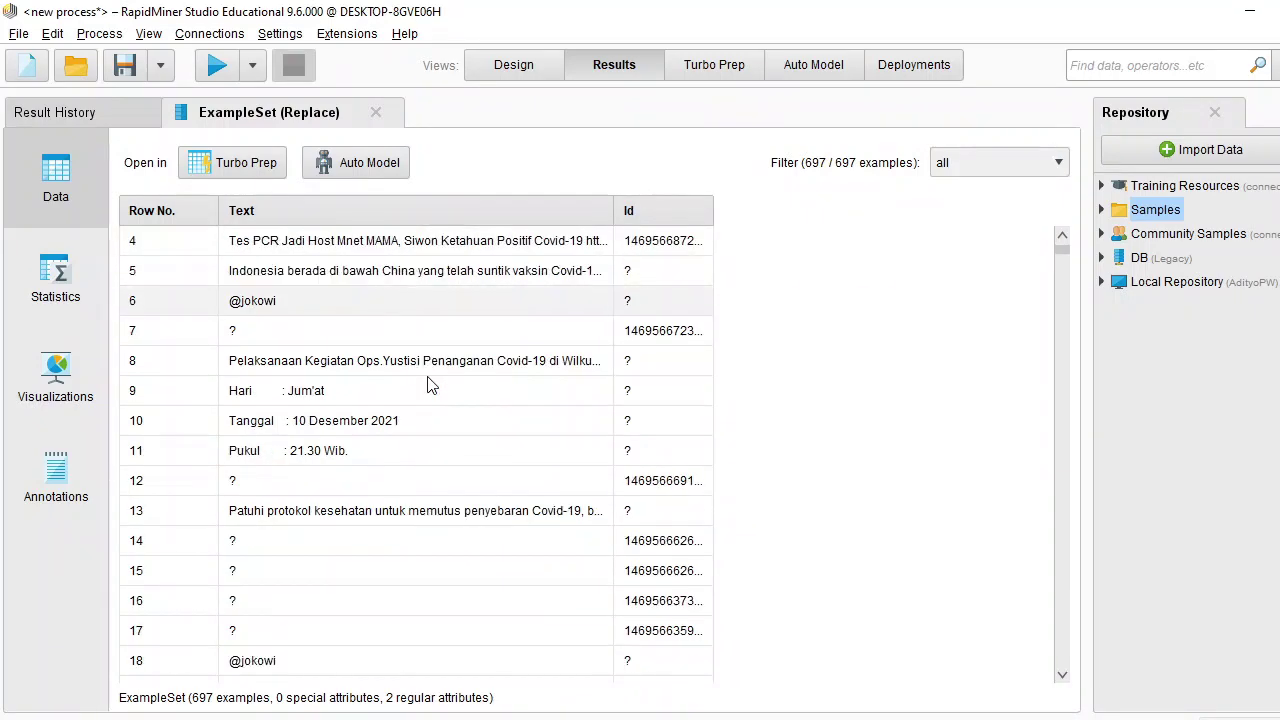
{"action": "scroll", "coordinate": [430, 385], "scroll_direction": "down", "scroll_amount": 6}
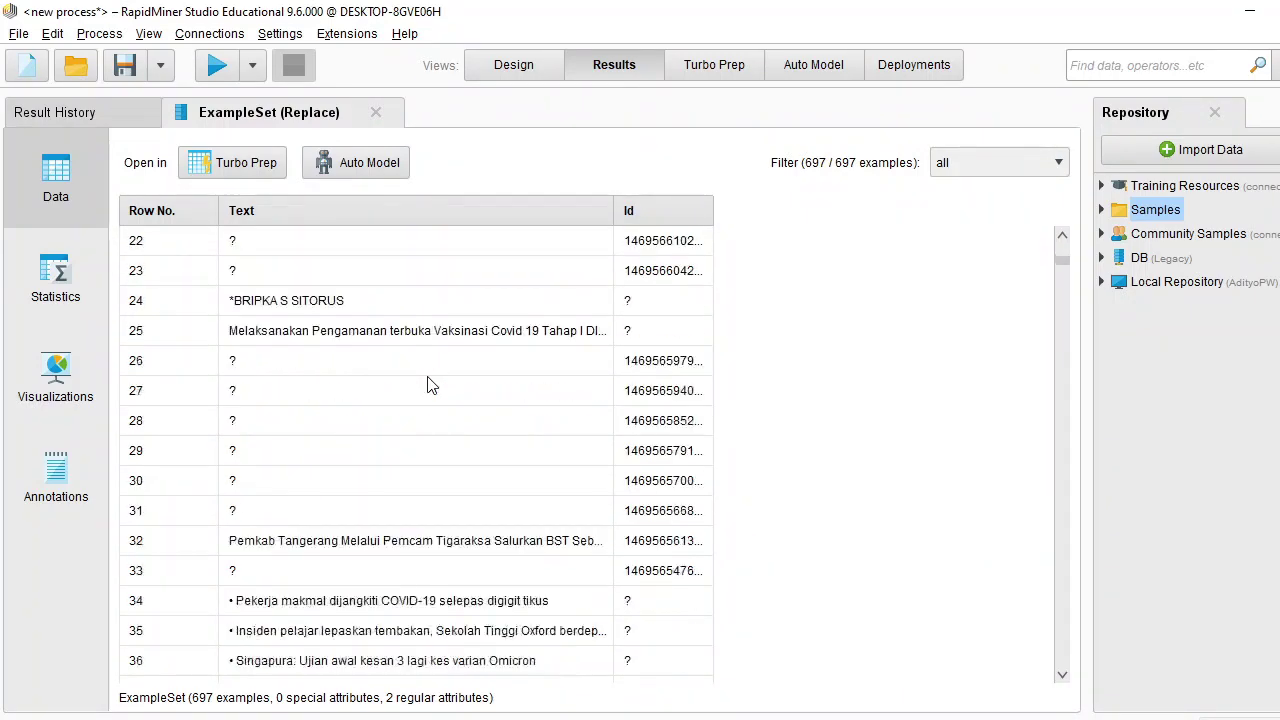
{"action": "scroll", "coordinate": [430, 385], "scroll_direction": "up", "scroll_amount": 7}
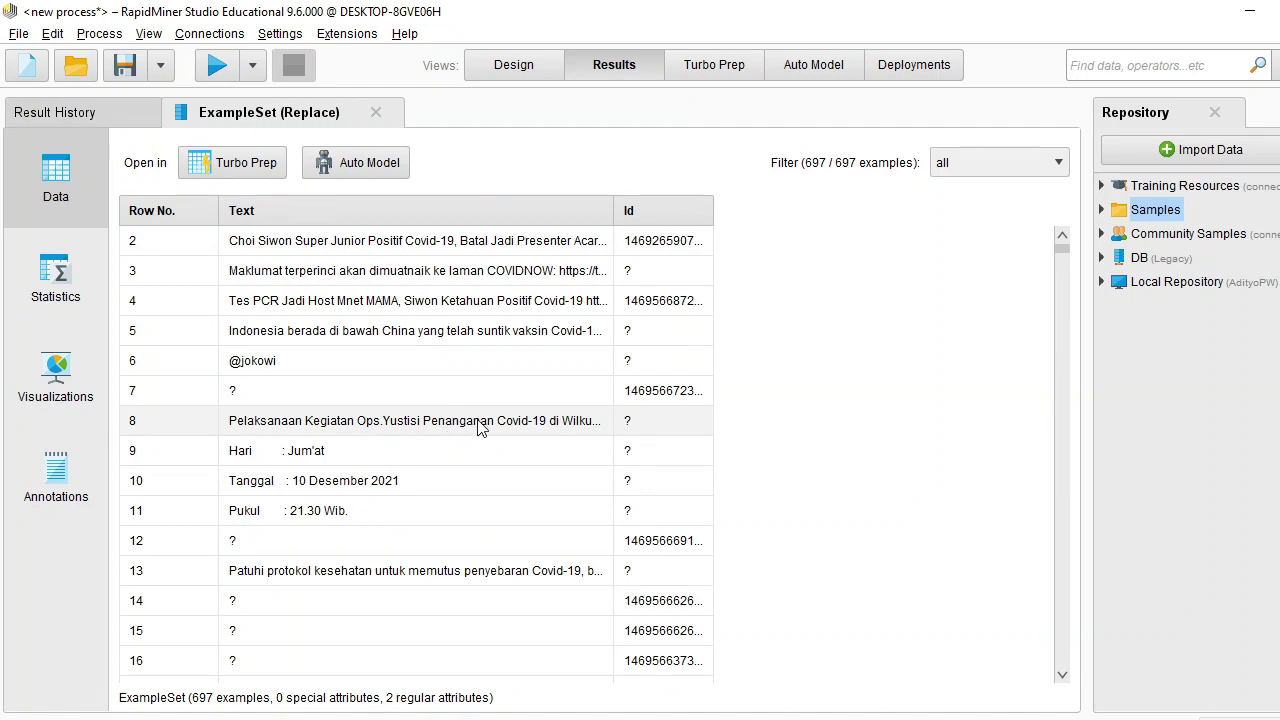
{"action": "scroll", "coordinate": [478, 428], "scroll_direction": "down", "scroll_amount": 1}
{"action": "scroll", "coordinate": [478, 428], "scroll_direction": "down", "scroll_amount": 2}
{"action": "scroll", "coordinate": [484, 428], "scroll_direction": "up", "scroll_amount": 3}
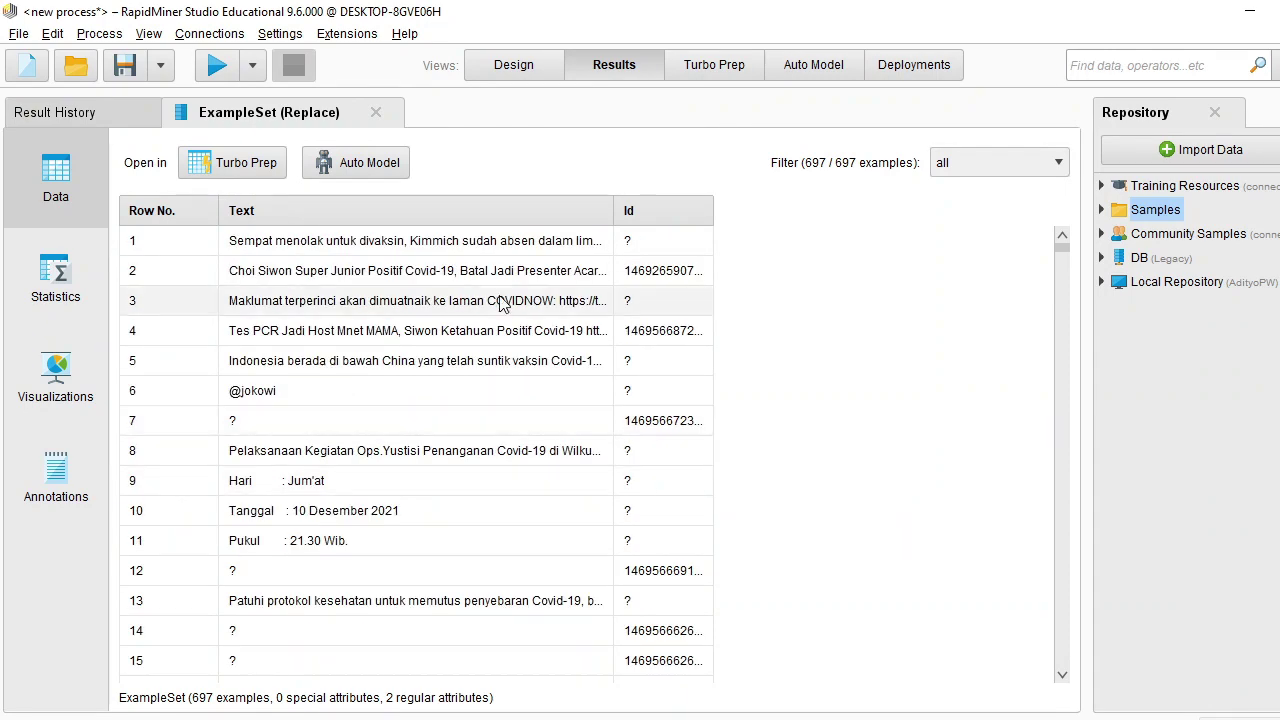
Insert a second Replace operator after the first, with filter type single, attribute Text and "@.*" as the pattern to replace.
{"action": "left_click", "coordinate": [510, 66]}
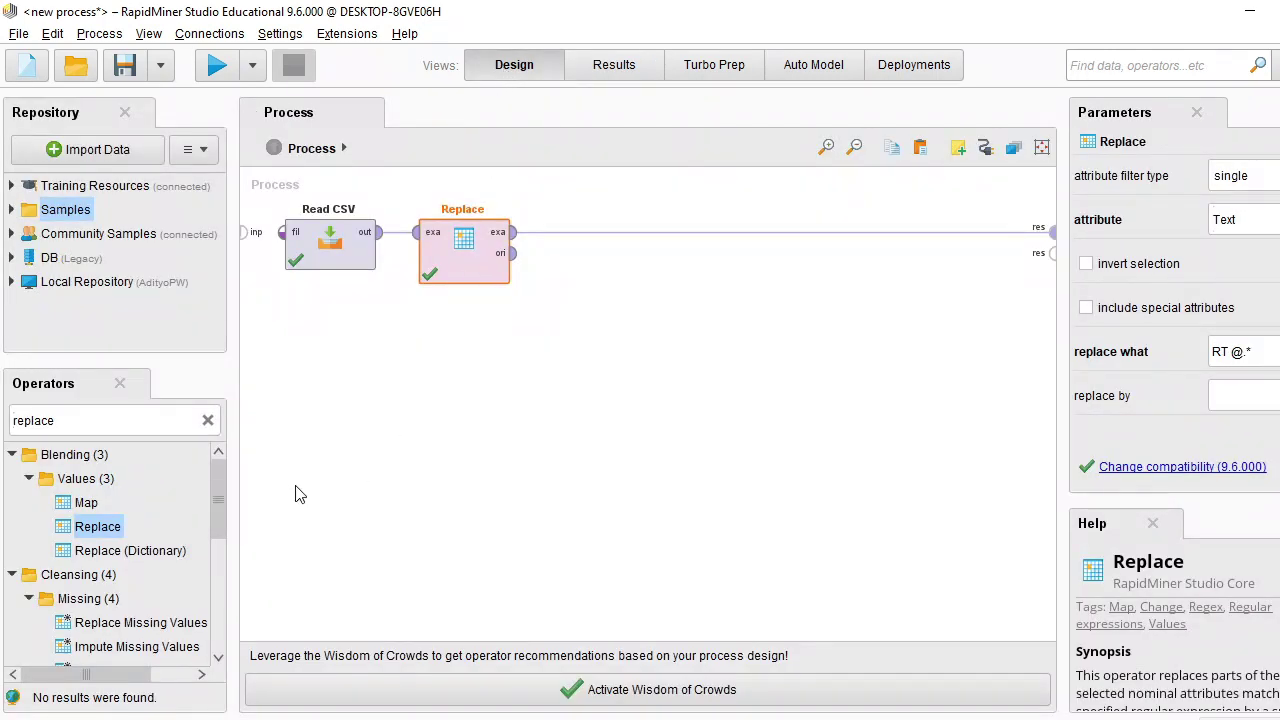
{"action": "left_click_drag", "start_coordinate": [118, 542], "coordinate": [648, 240]}
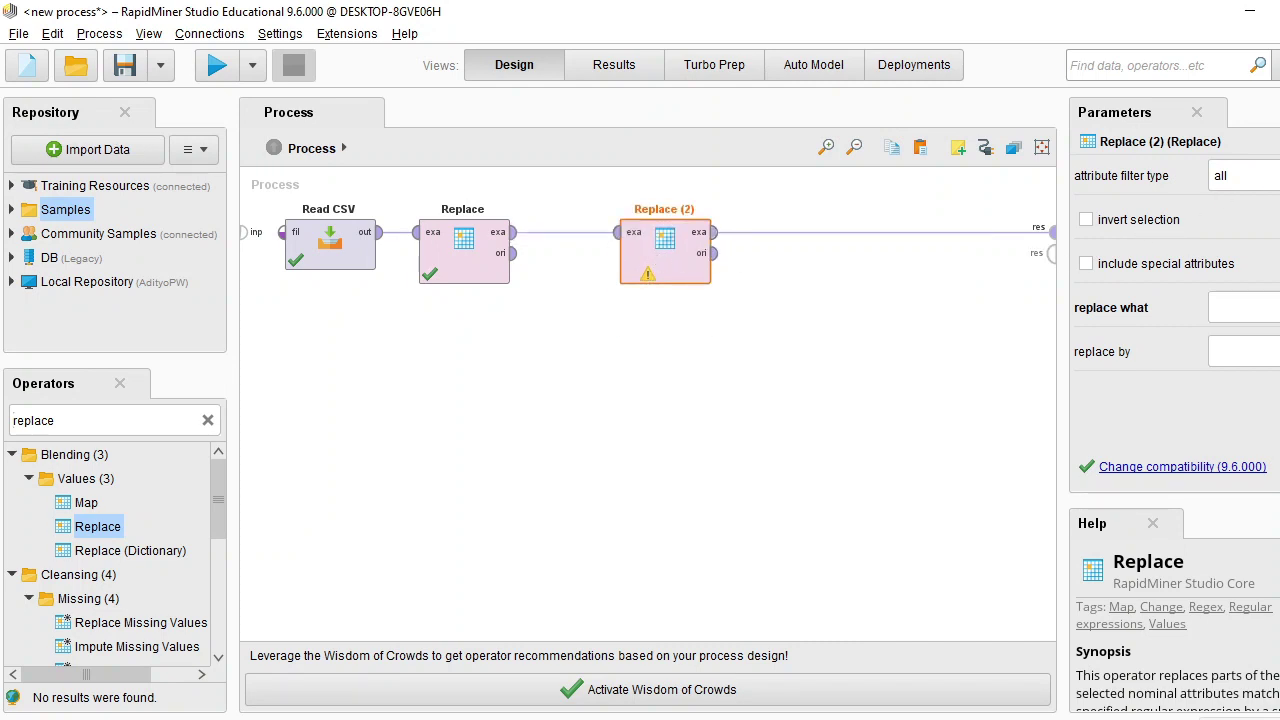
{"action": "left_click", "coordinate": [1244, 175]}
{"action": "left_click", "coordinate": [1240, 218]}
{"action": "left_click", "coordinate": [1244, 219]}
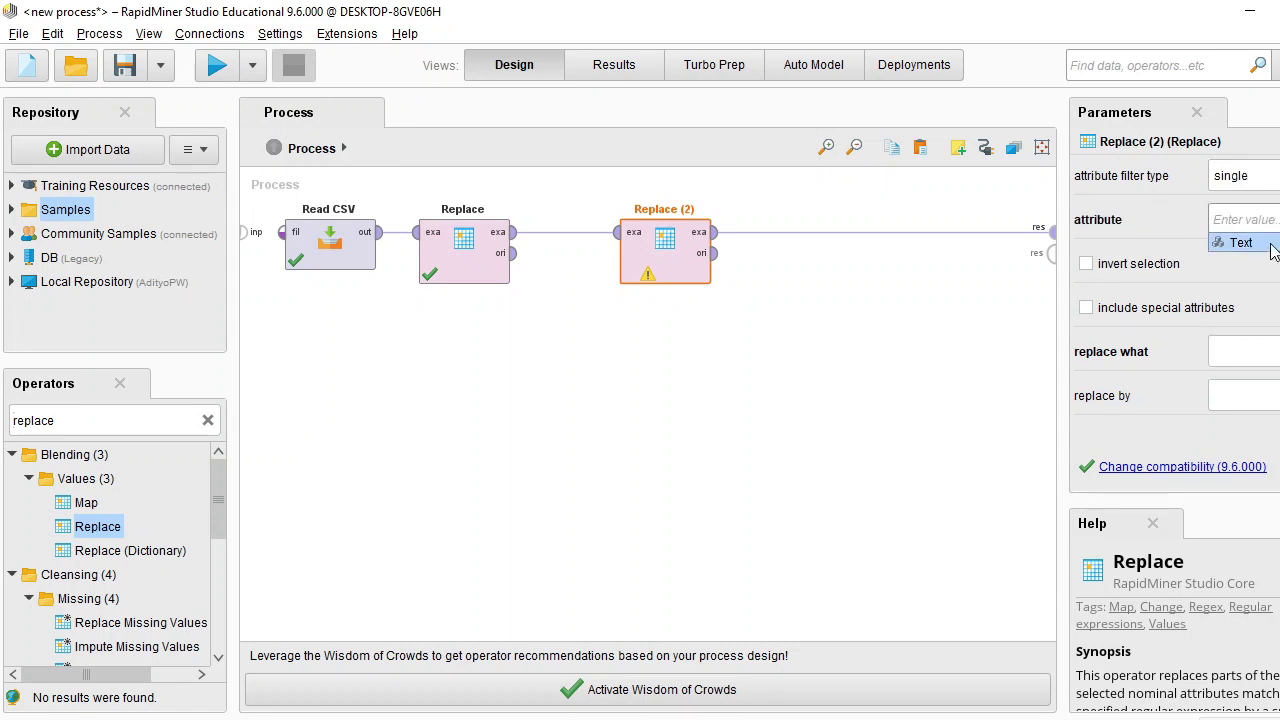
{"action": "left_click", "coordinate": [1240, 246]}
{"action": "left_click", "coordinate": [1242, 348]}
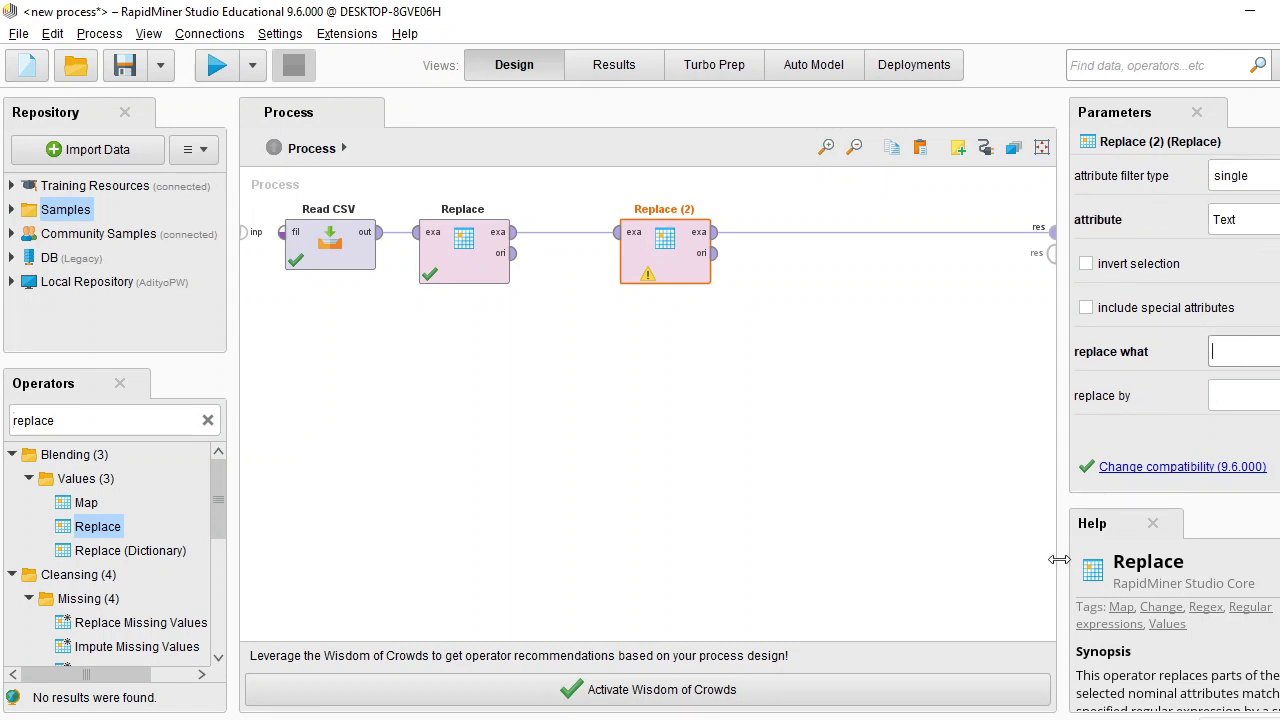
{"action": "type", "text": "@.*"}
Run the process with both Replace operators and check the Text column for remaining @ mentions.
{"action": "left_click", "coordinate": [217, 68]}
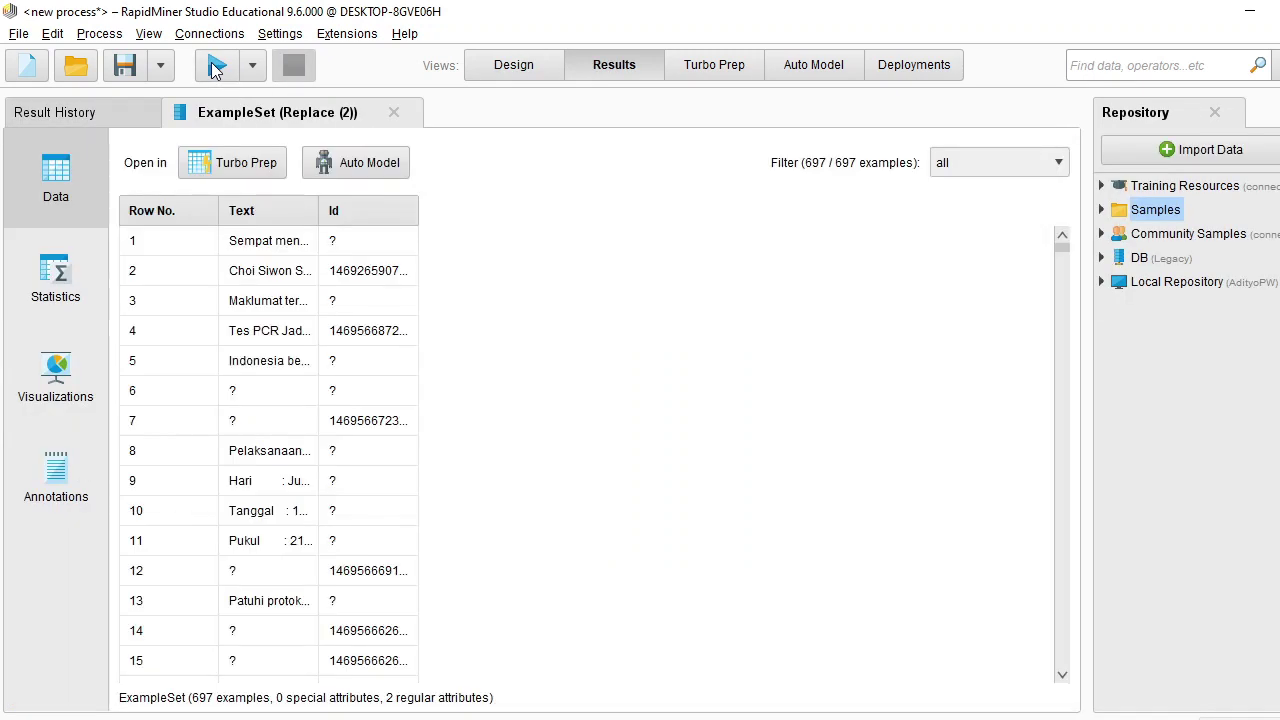
{"action": "left_click_drag", "start_coordinate": [320, 210], "coordinate": [599, 213]}
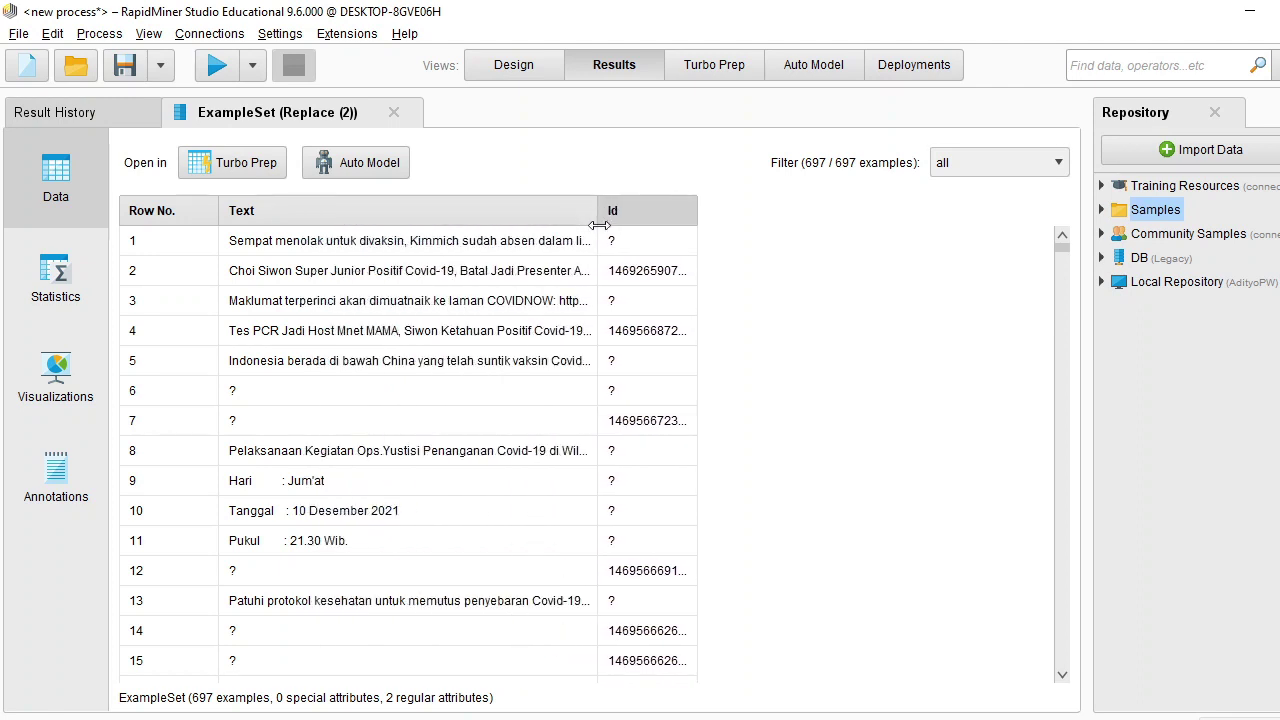
{"action": "scroll", "coordinate": [369, 527], "scroll_direction": "down", "scroll_amount": 1}
{"action": "scroll", "coordinate": [369, 537], "scroll_direction": "down", "scroll_amount": 6}
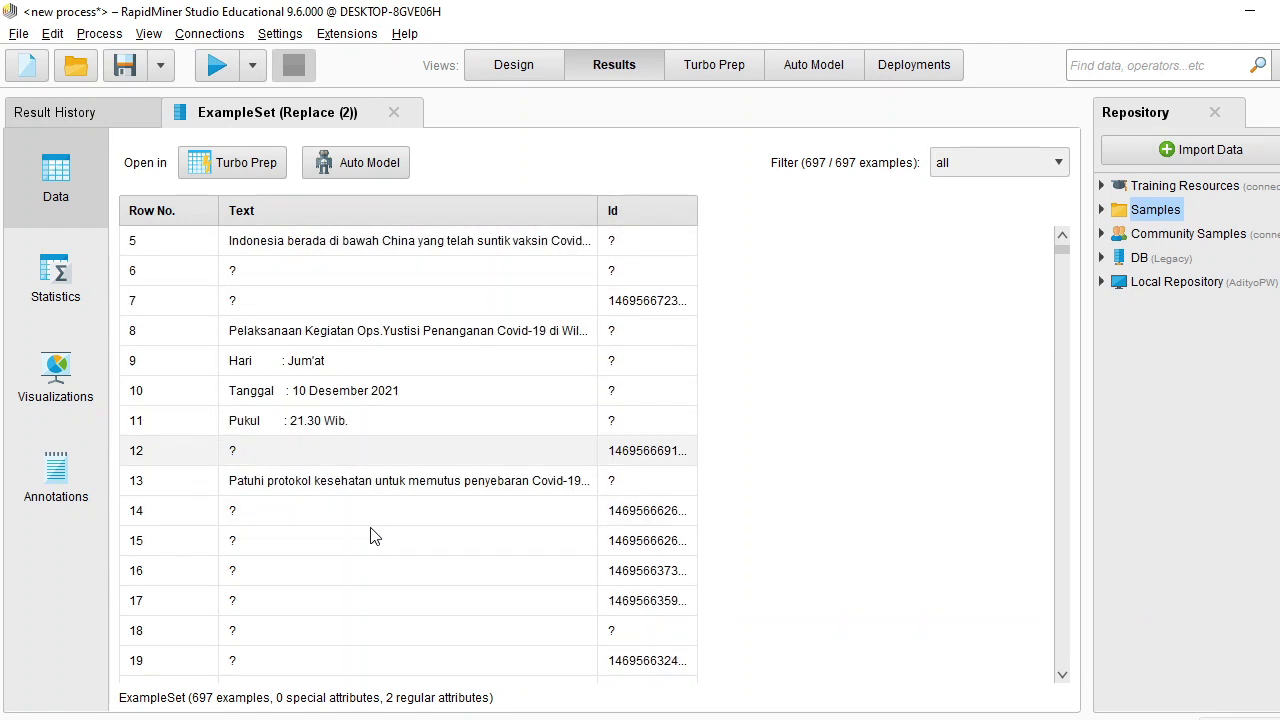
Widen the Text column of the results and examine the tweets for remaining web links.
{"action": "scroll", "coordinate": [370, 537], "scroll_direction": "up", "scroll_amount": 7}
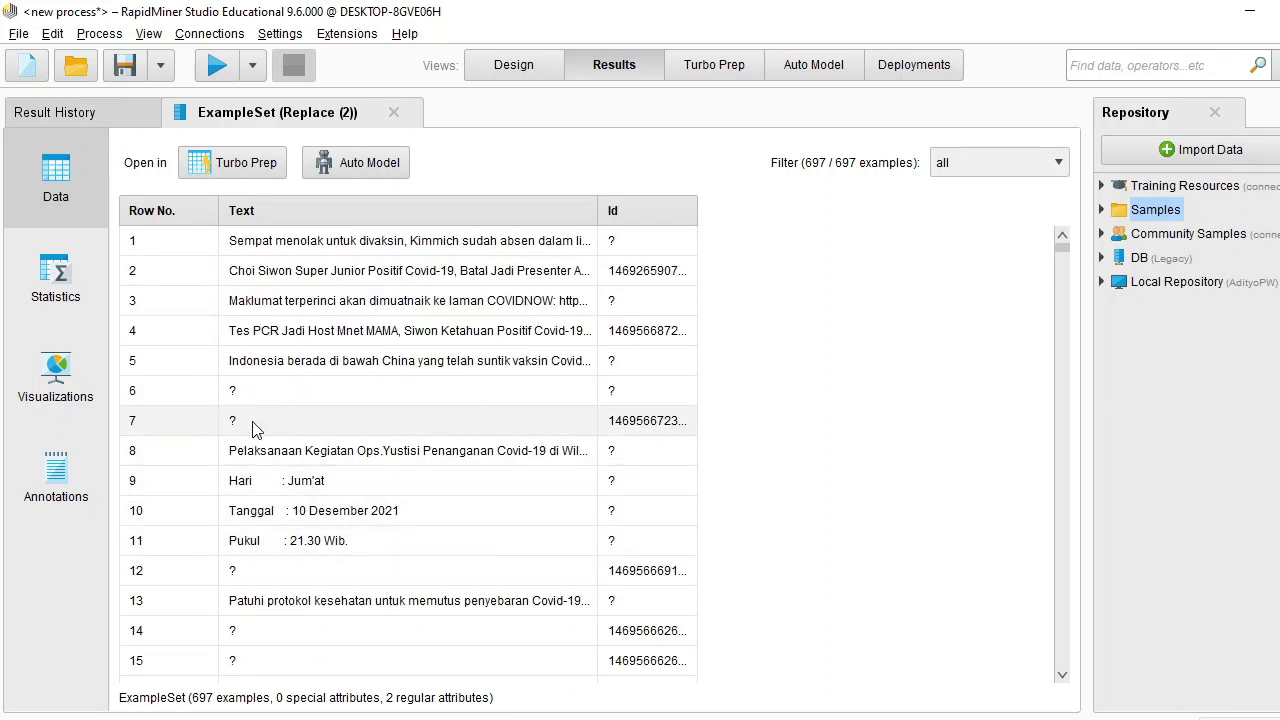
{"action": "scroll", "coordinate": [289, 551], "scroll_direction": "down", "scroll_amount": 3}
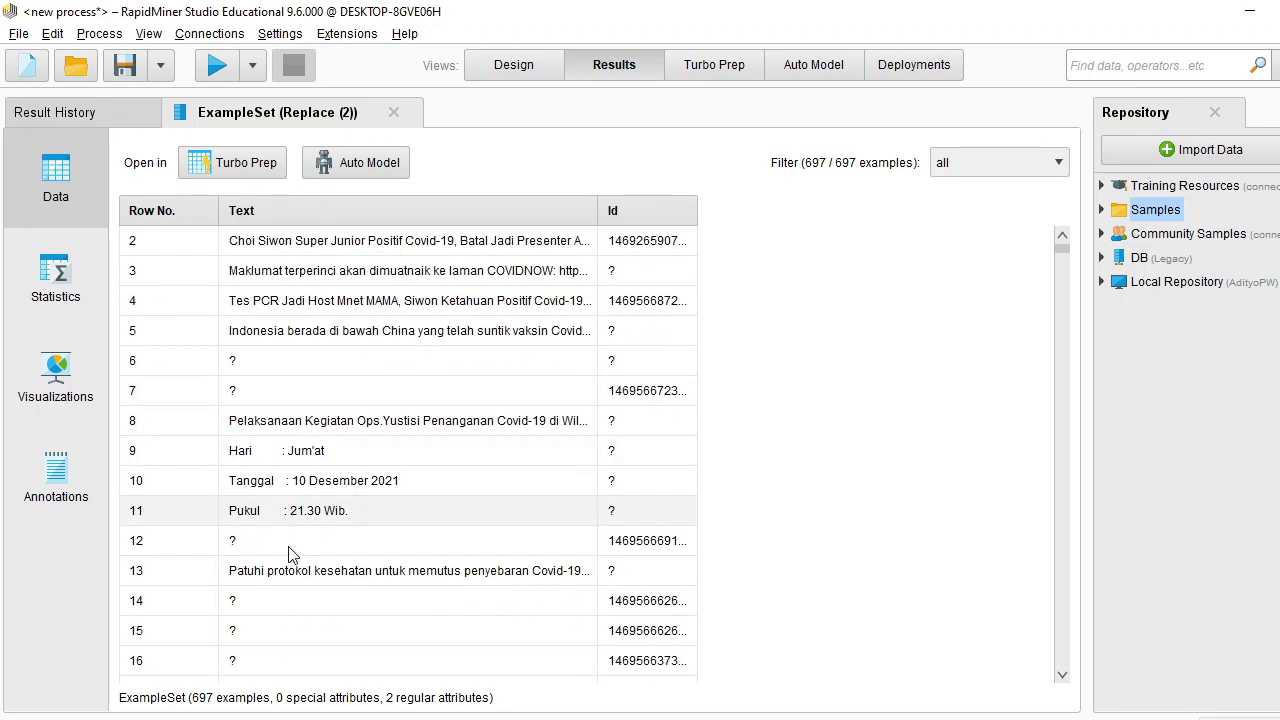
{"action": "scroll", "coordinate": [300, 470], "scroll_direction": "up", "scroll_amount": 3}
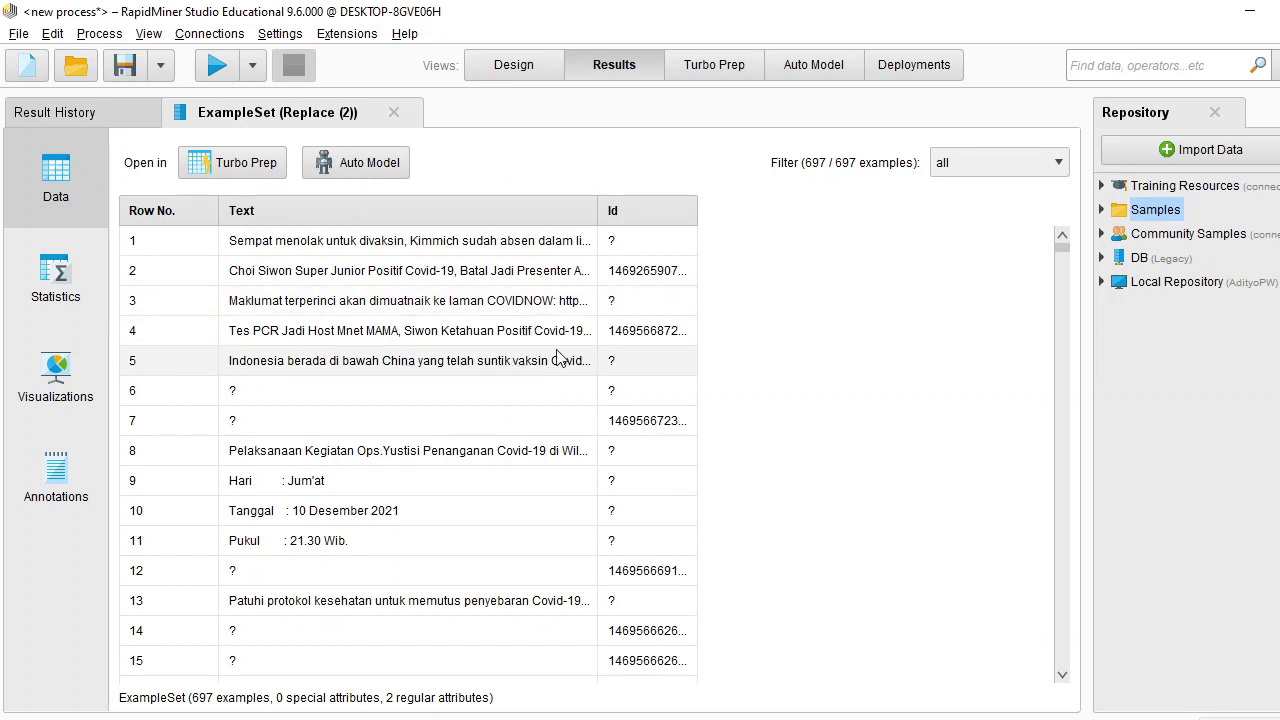
{"action": "left_click_drag", "start_coordinate": [597, 212], "coordinate": [822, 212]}
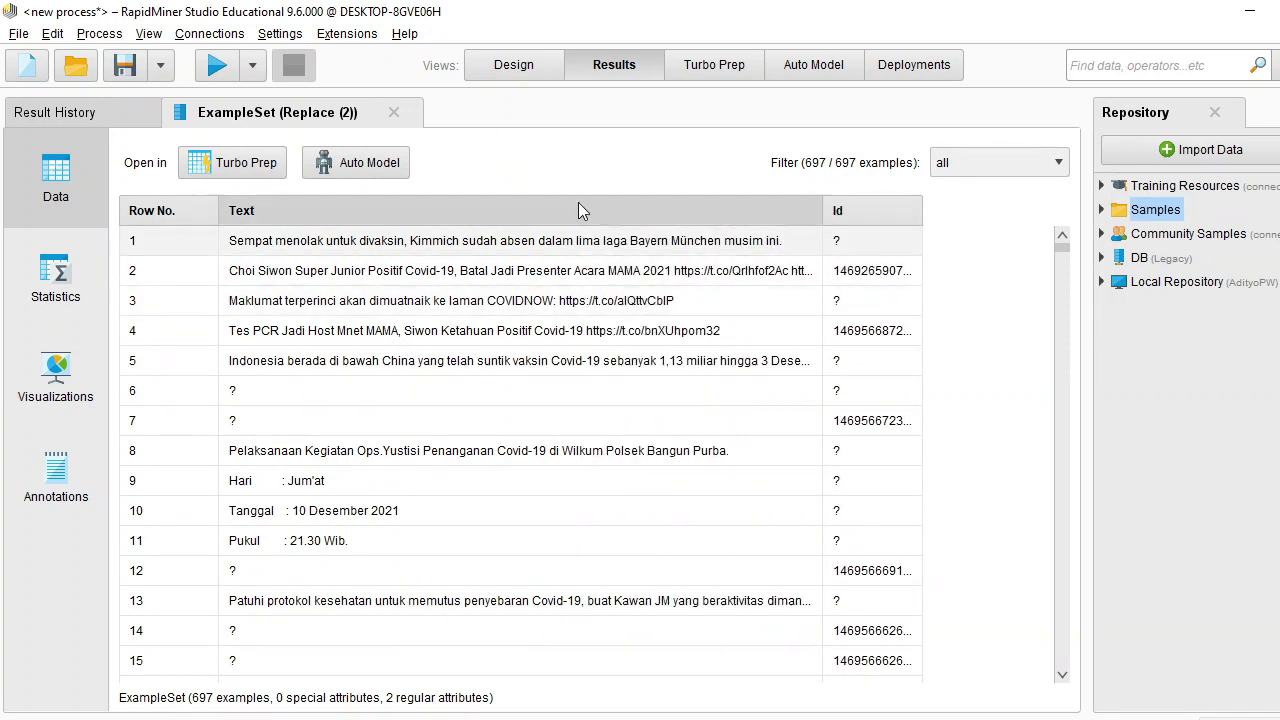
Move the second Replace operator closer to the first and insert a third Replace operator after it in the process.
{"action": "left_click", "coordinate": [512, 66]}
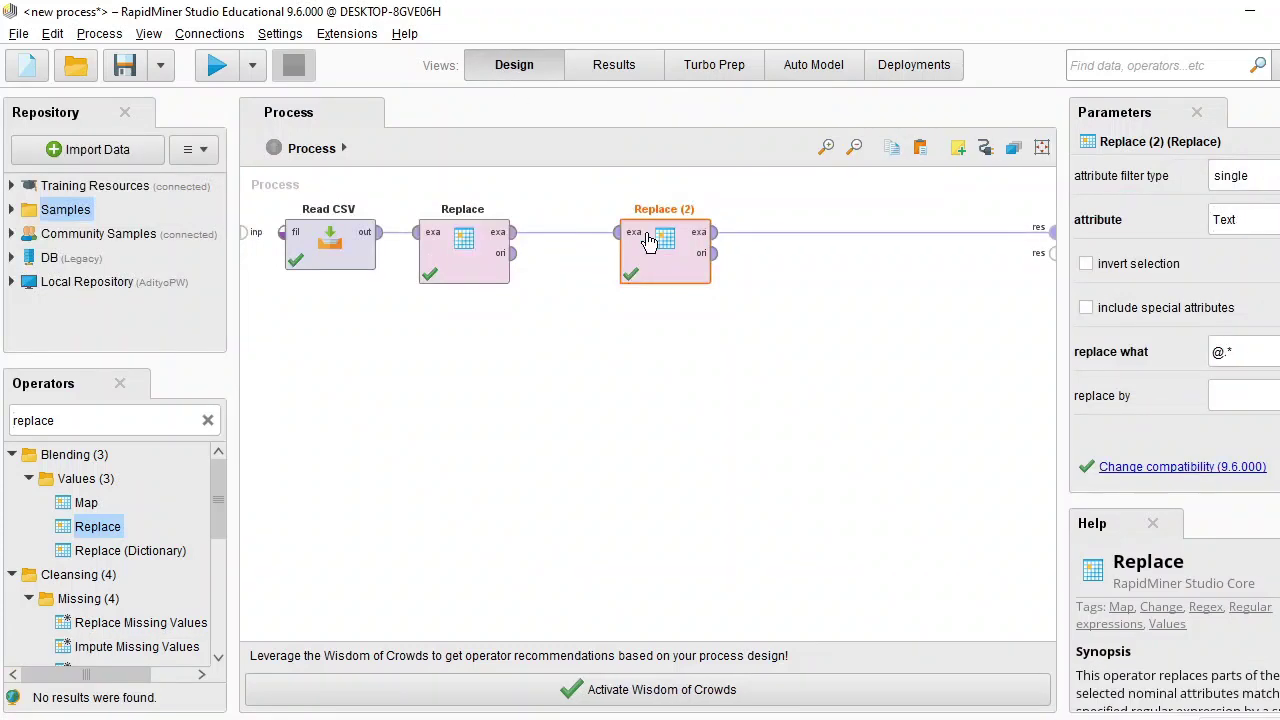
{"action": "left_click_drag", "start_coordinate": [651, 240], "coordinate": [594, 240]}
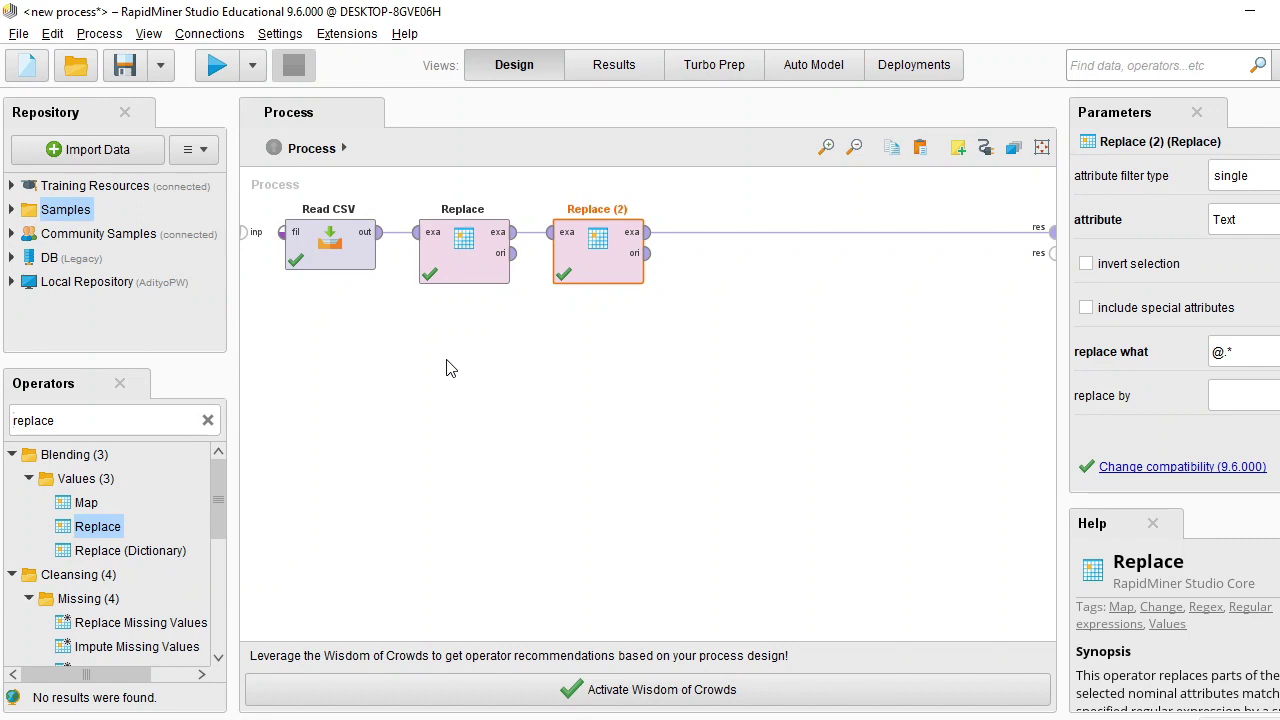
{"action": "left_click_drag", "start_coordinate": [97, 526], "coordinate": [720, 245]}
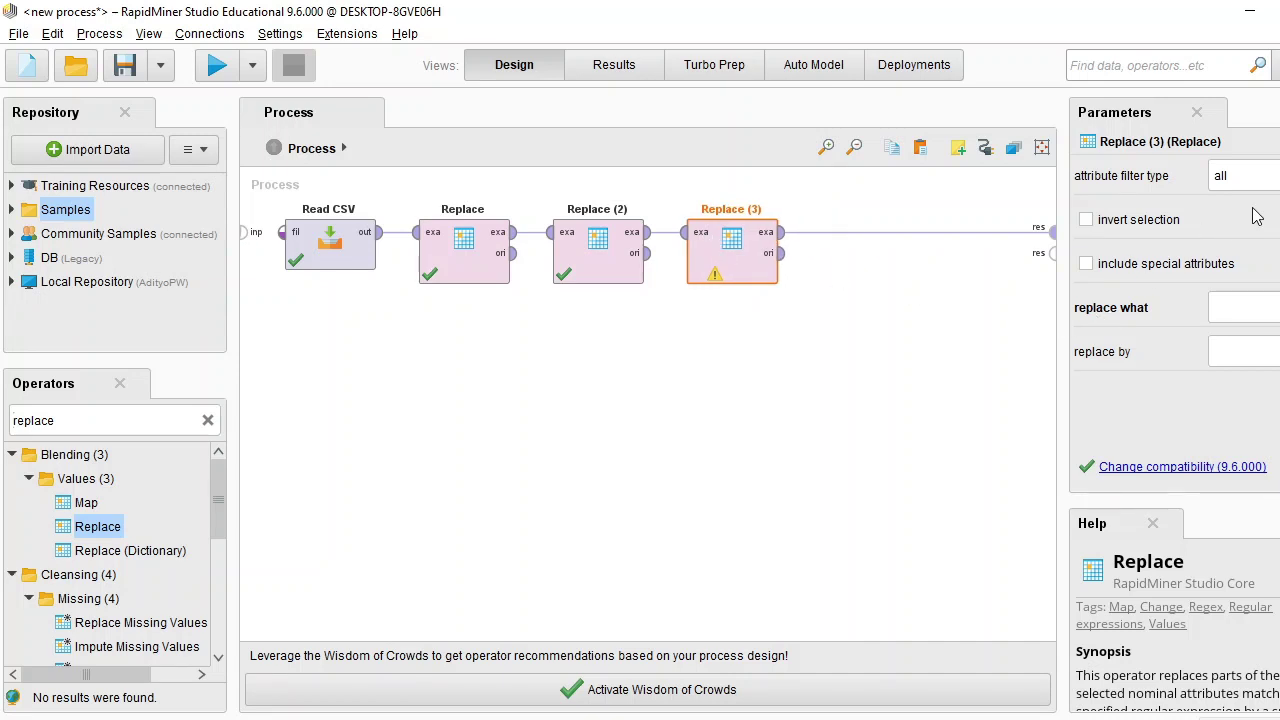
Configure the third Replace with filter type single, attribute Text and "https.*" as the pattern to replace.
{"action": "left_click", "coordinate": [1245, 176]}
{"action": "left_click", "coordinate": [1228, 217]}
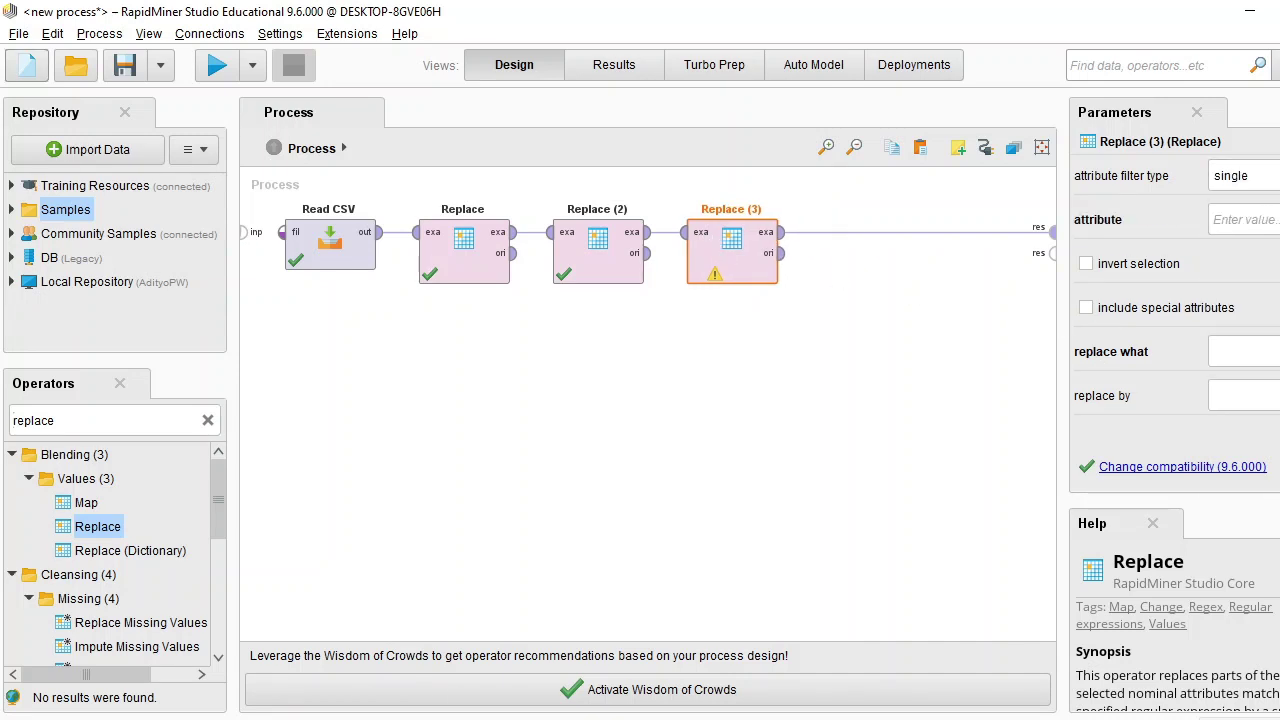
{"action": "left_click", "coordinate": [1272, 219]}
{"action": "left_click", "coordinate": [1274, 245]}
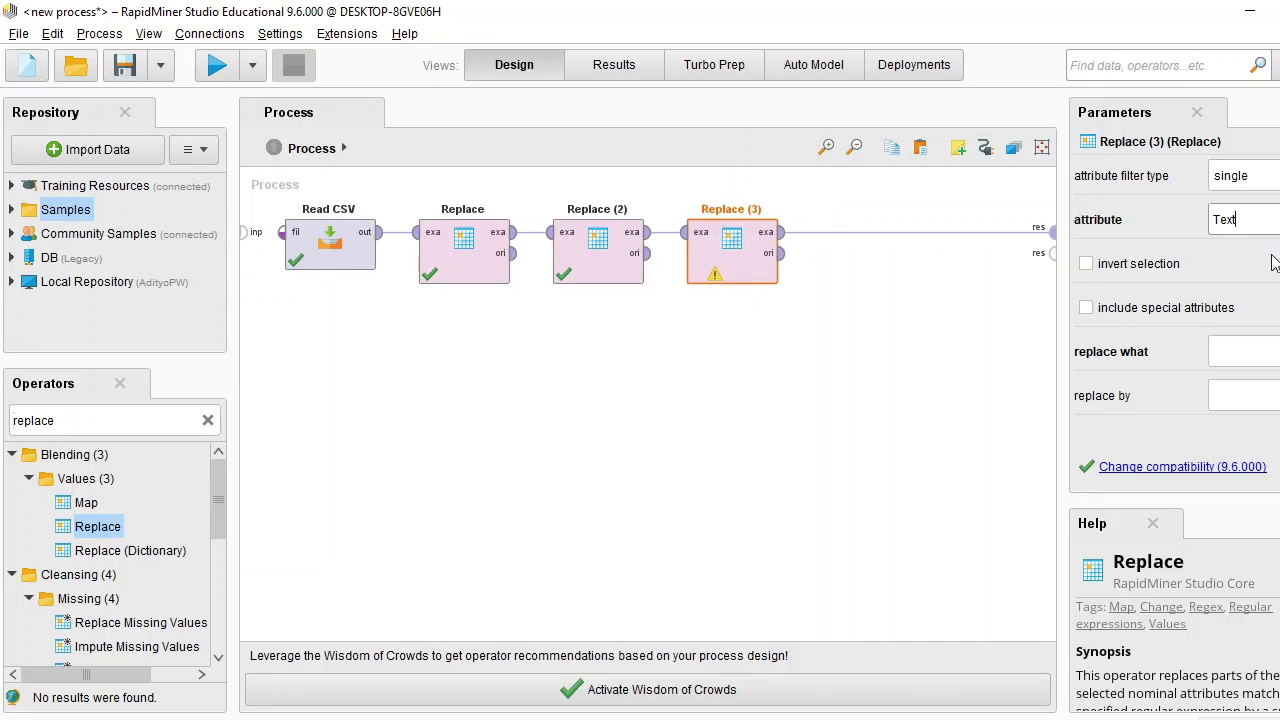
{"action": "left_click", "coordinate": [1241, 350]}
{"action": "type", "text": "https"}
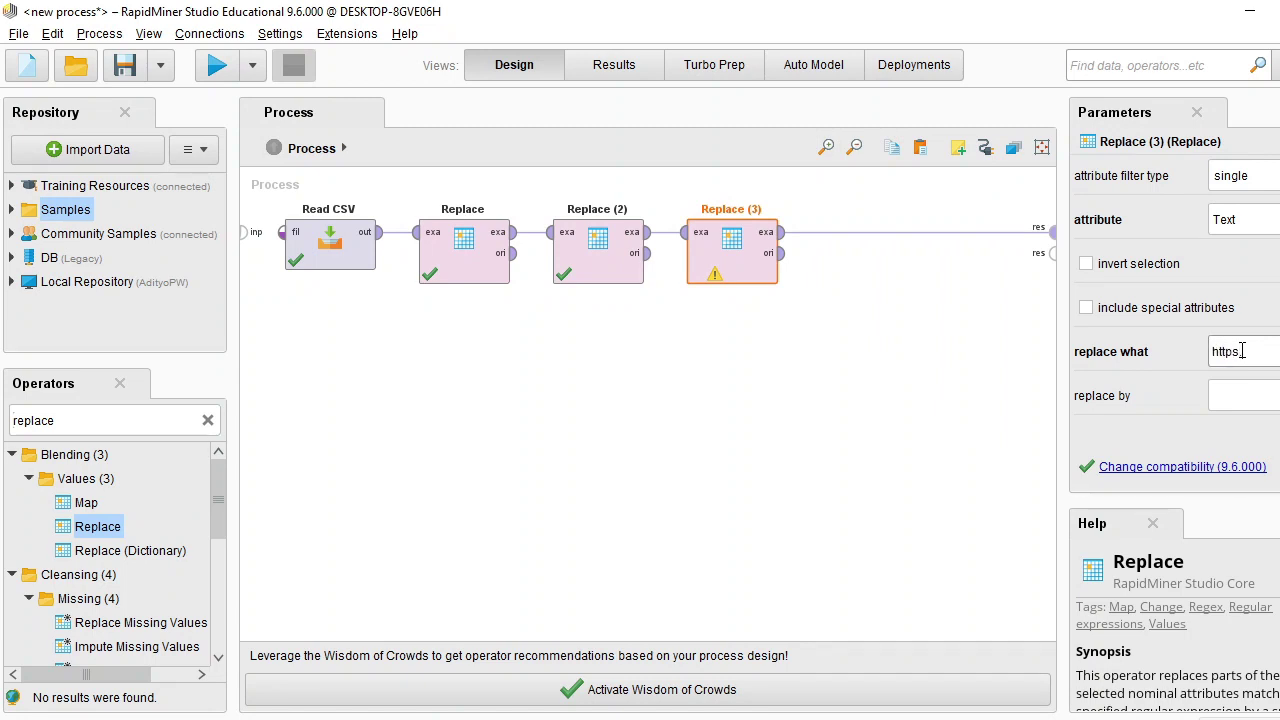
{"action": "type", "text": ".*"}
Run the process with all three Replace operators and check the widened Text column for leftover links and missing values.
{"action": "left_click", "coordinate": [221, 68]}
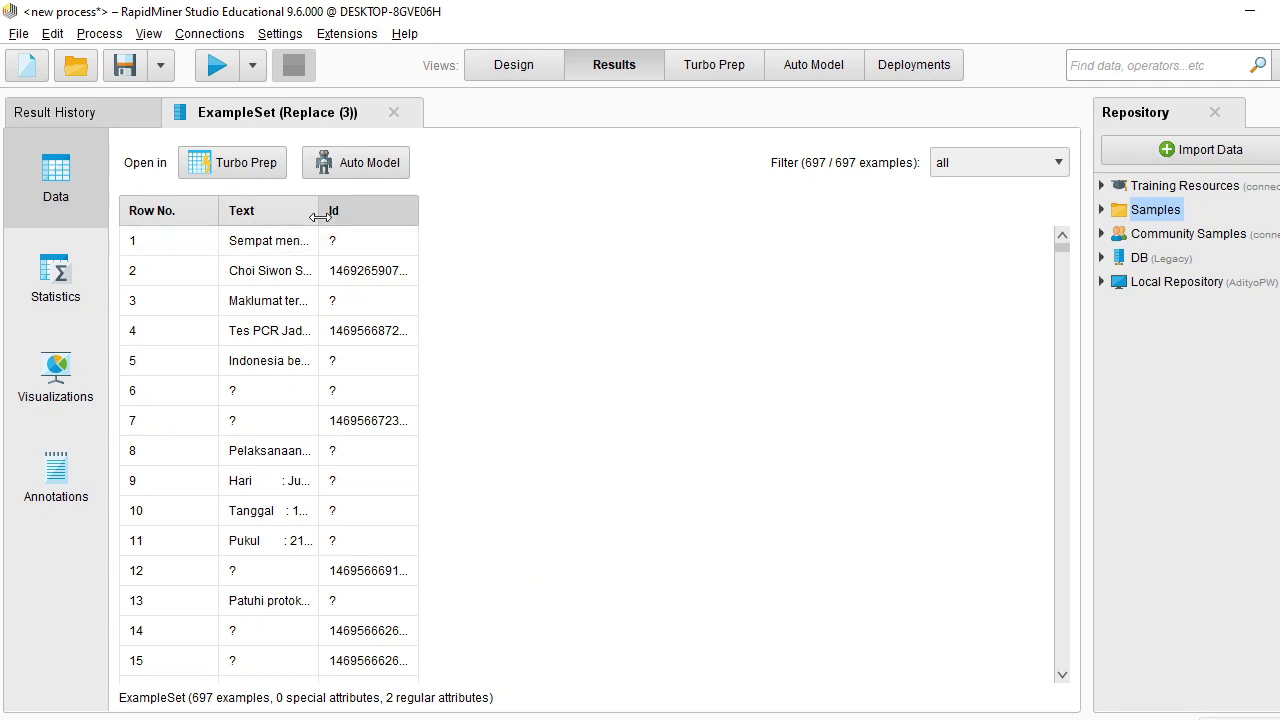
{"action": "left_click_drag", "start_coordinate": [318, 212], "coordinate": [757, 214]}
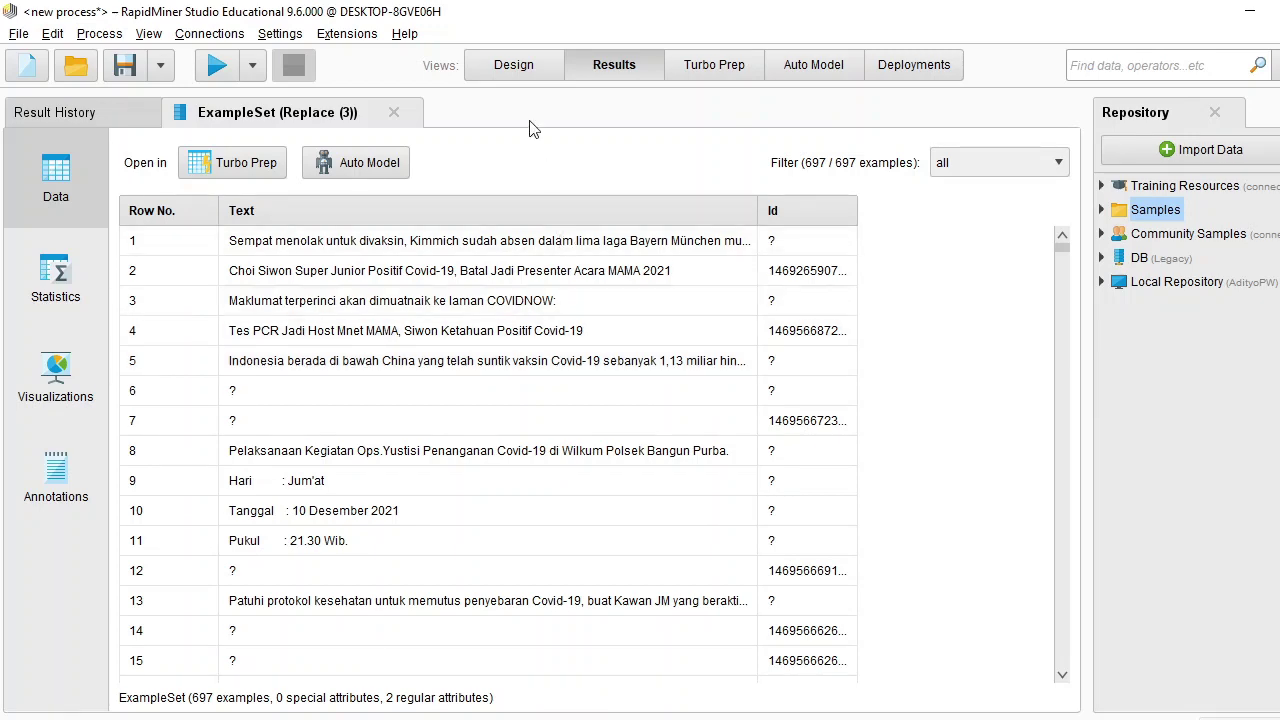
{"action": "left_click", "coordinate": [520, 68]}
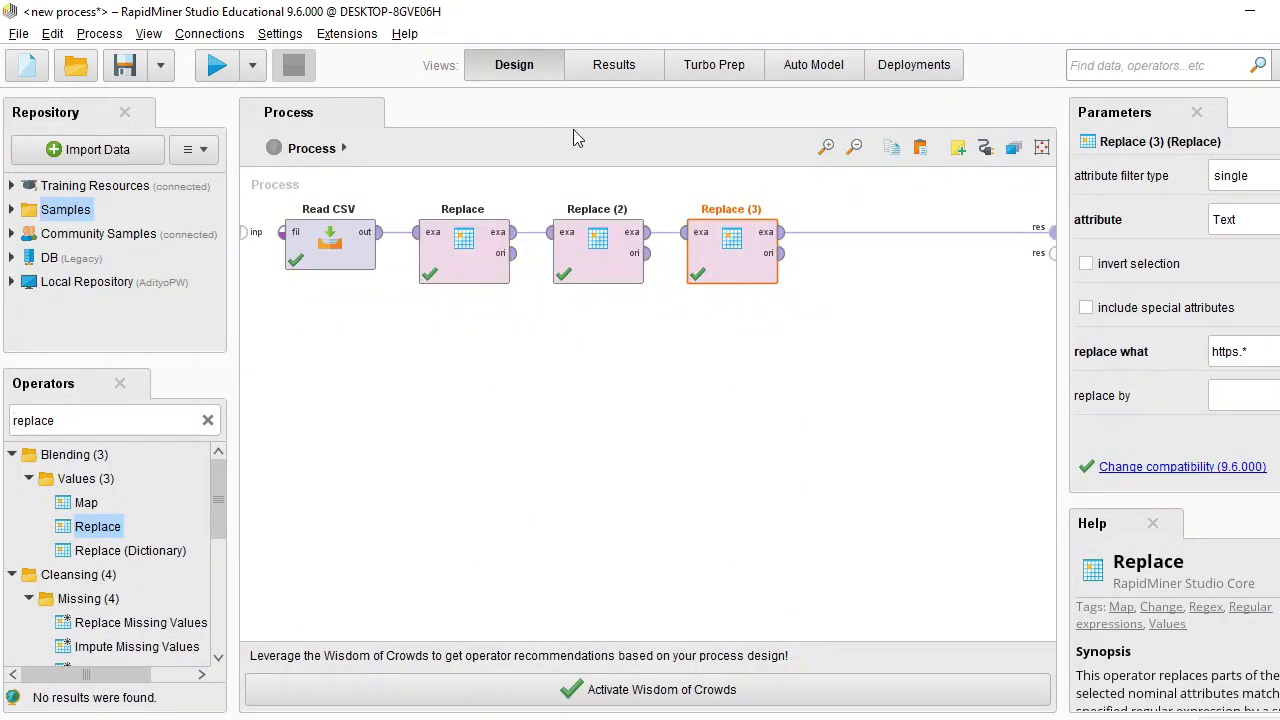
{"action": "left_click", "coordinate": [610, 72]}
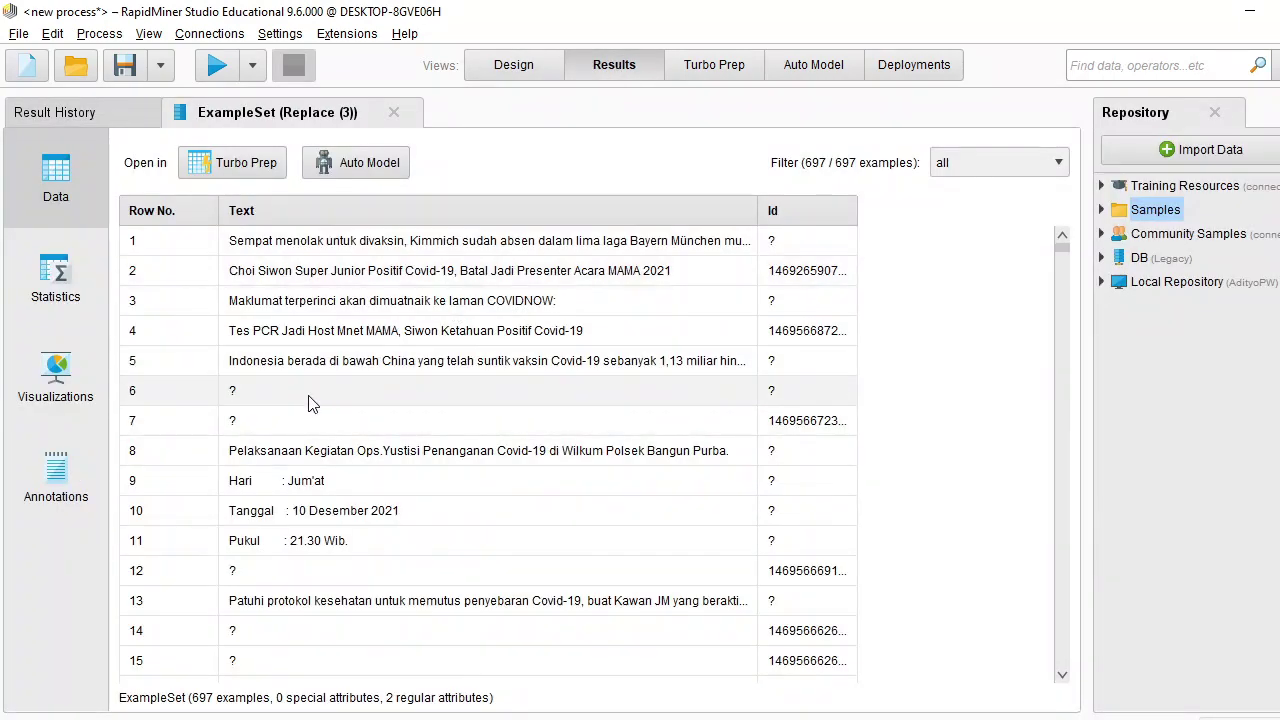
{"action": "scroll", "coordinate": [310, 402], "scroll_direction": "down", "scroll_amount": 1}
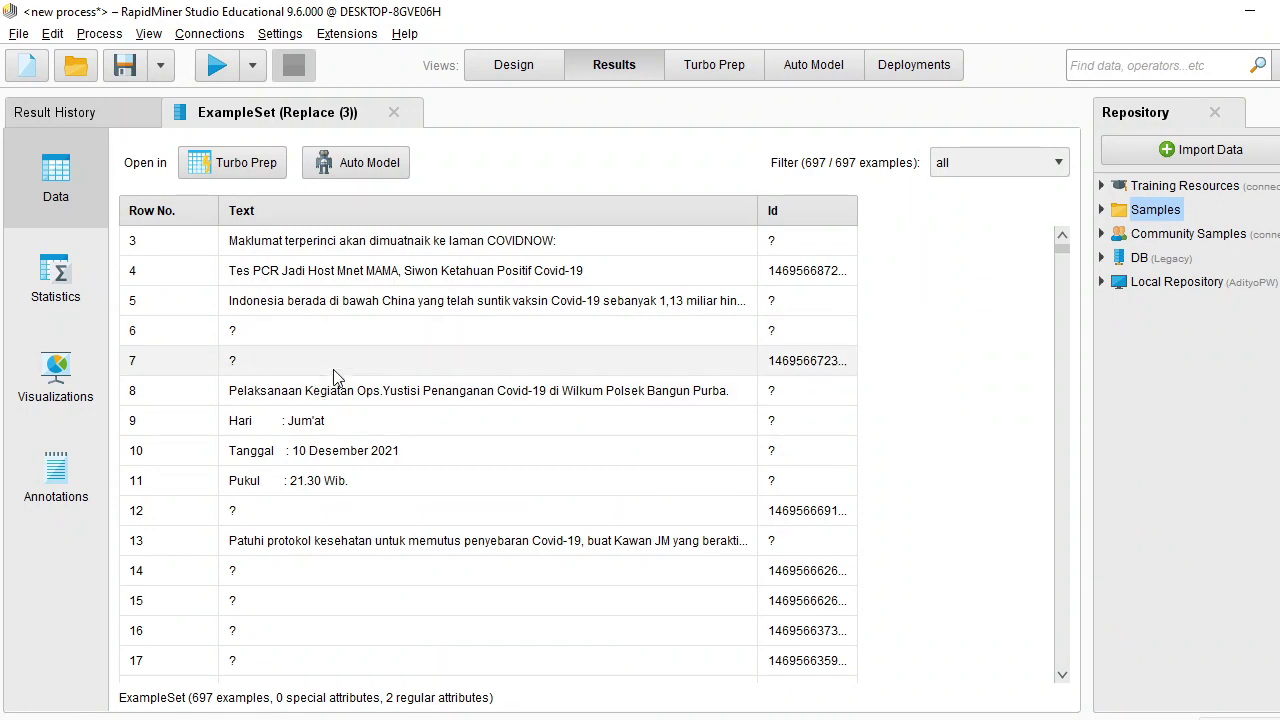
{"action": "scroll", "coordinate": [338, 372], "scroll_direction": "down", "scroll_amount": 2}
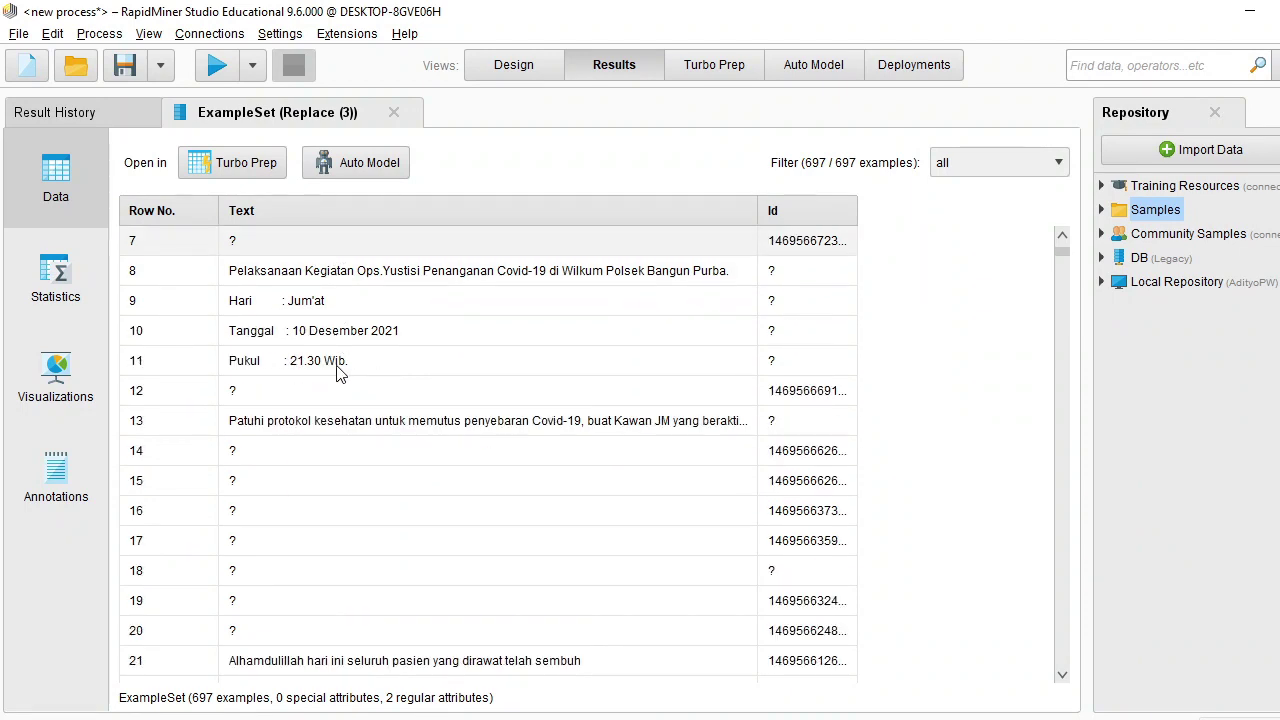
{"action": "scroll", "coordinate": [338, 372], "scroll_direction": "up", "scroll_amount": 3}
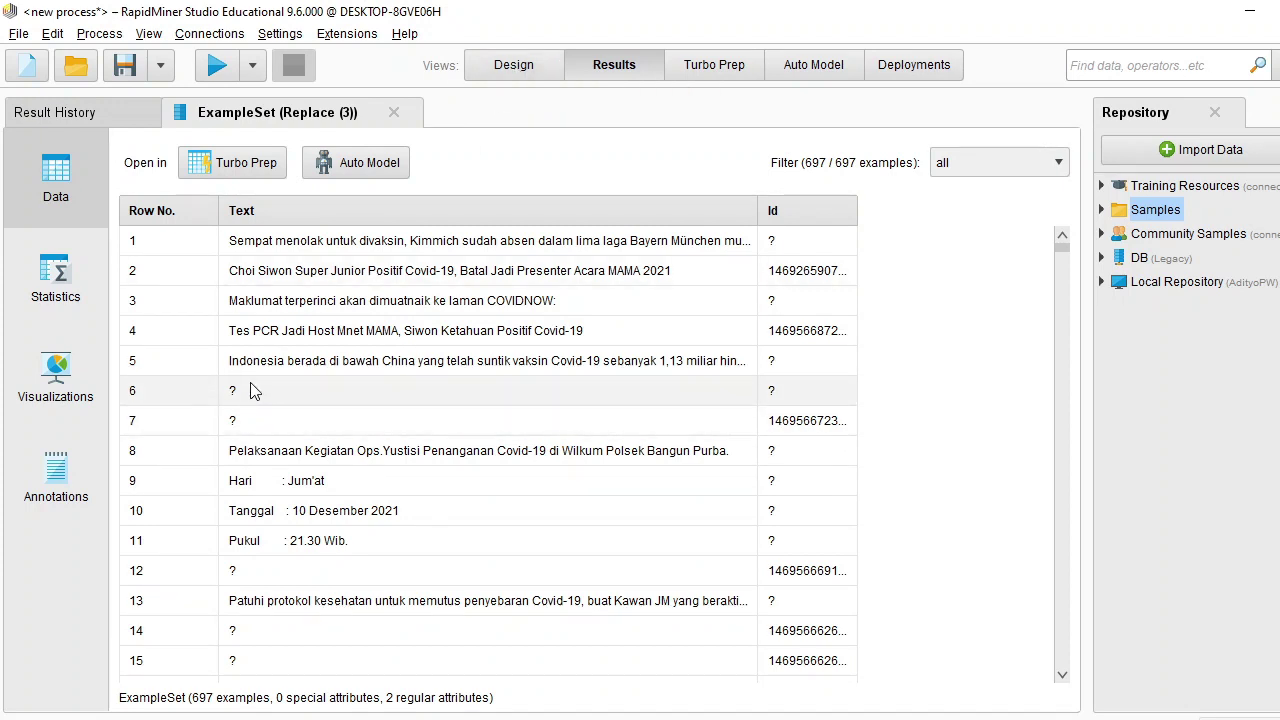
Find the Filter Examples operator and connect it between the third Replace and the process result, aligned with the other operators.
{"action": "left_click", "coordinate": [513, 66]}
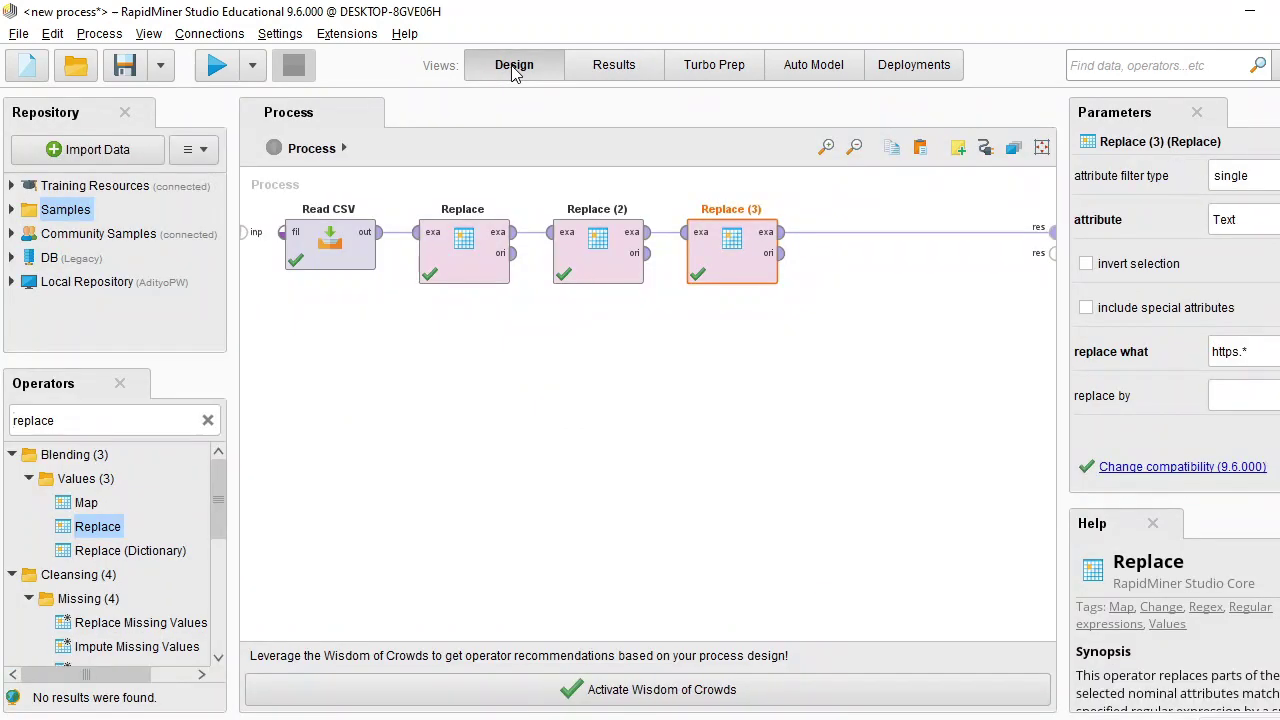
{"action": "double_click", "coordinate": [86, 421]}
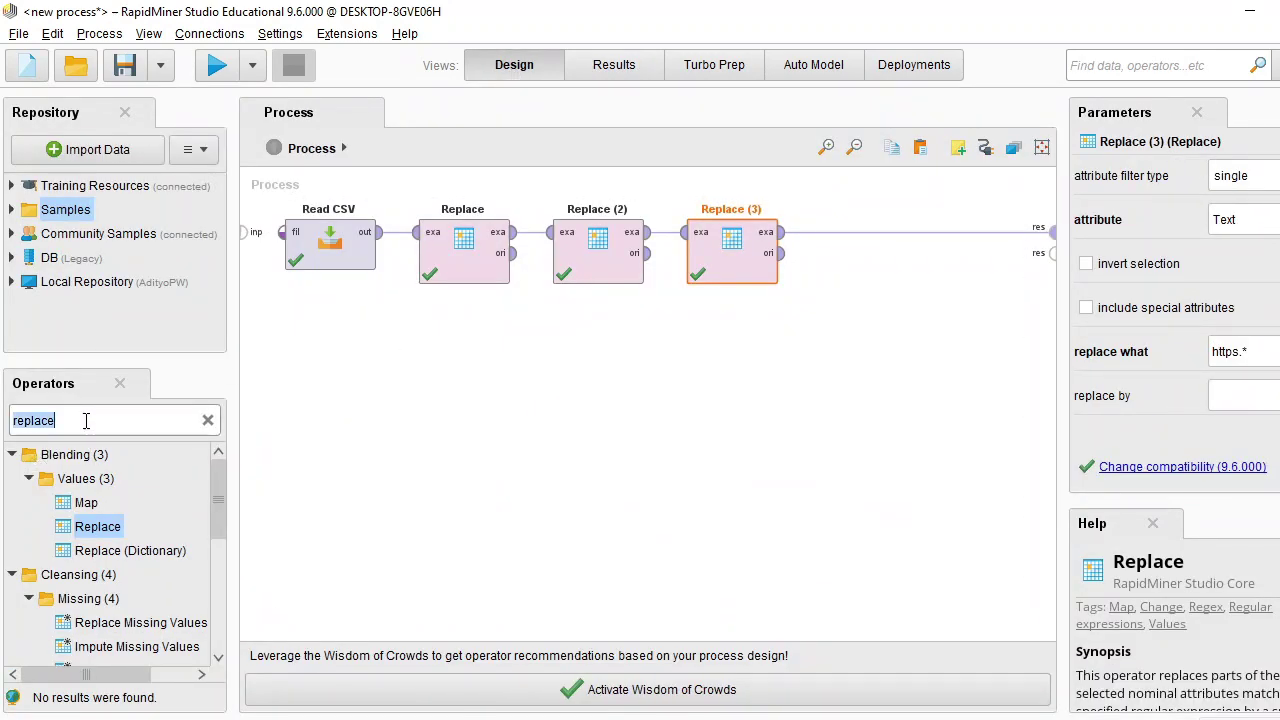
{"action": "type", "text": "filter"}
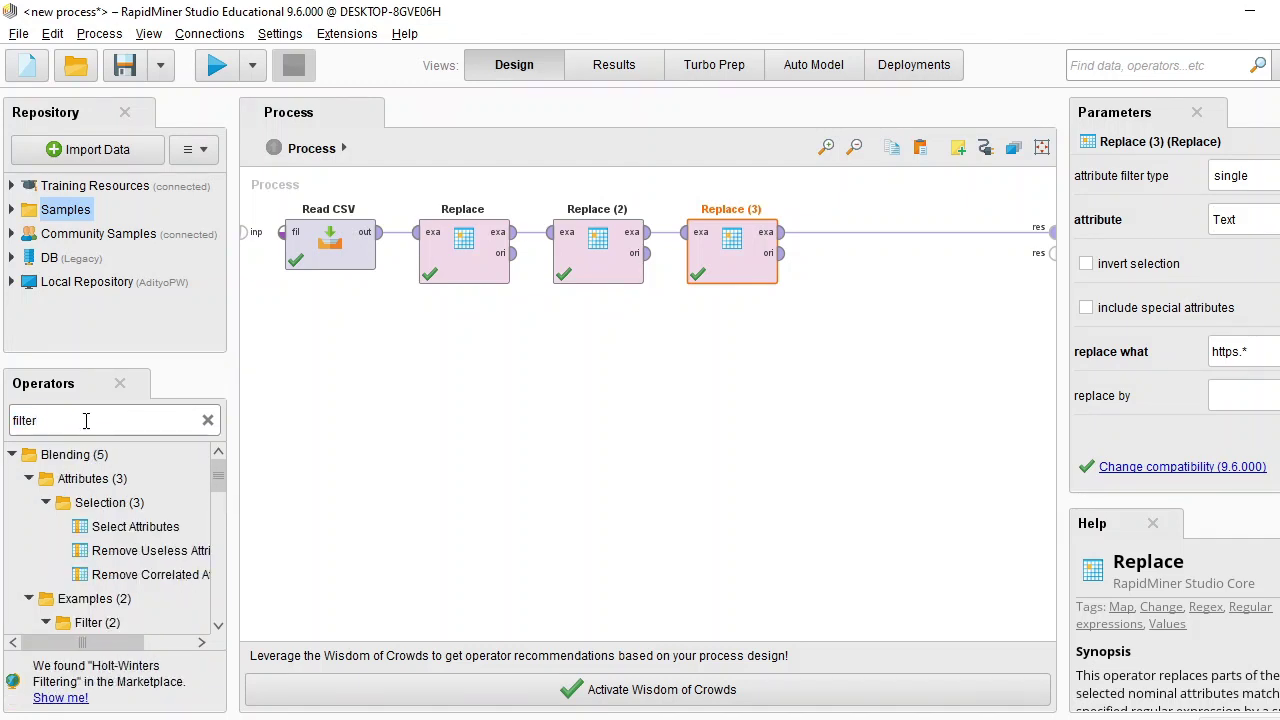
{"action": "type", "text": " ex"}
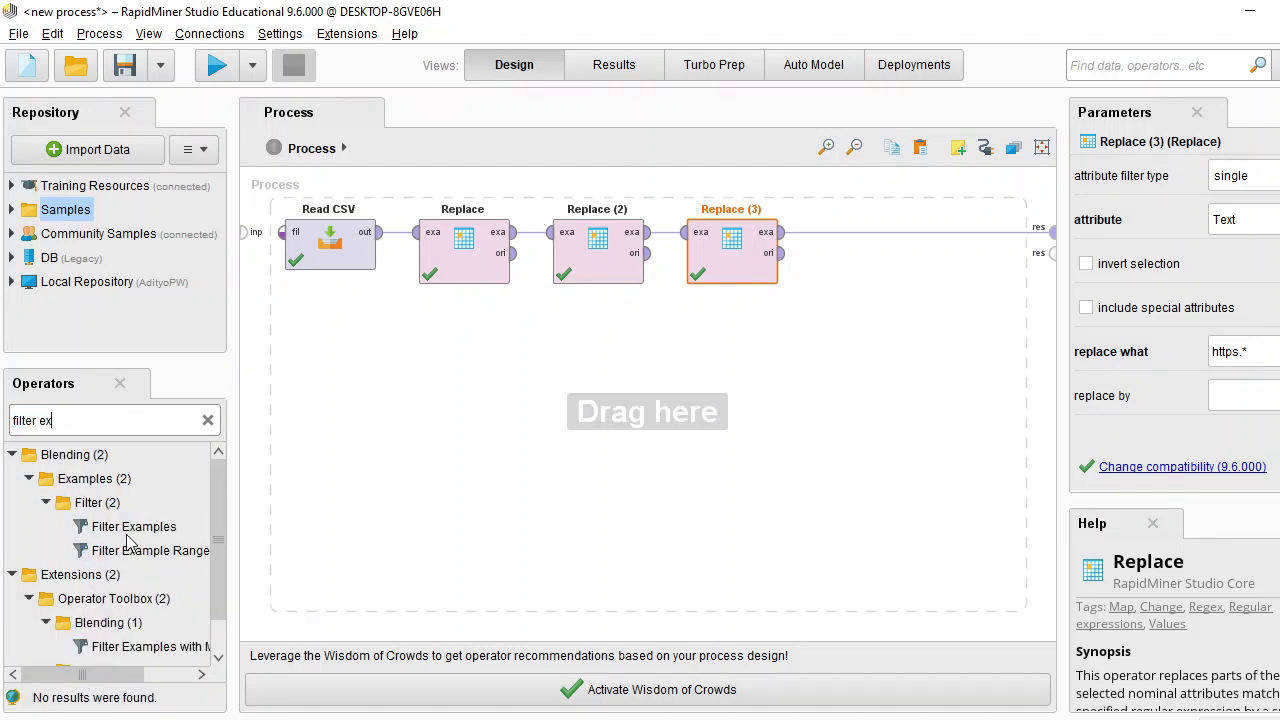
{"action": "left_click_drag", "start_coordinate": [127, 530], "coordinate": [954, 296]}
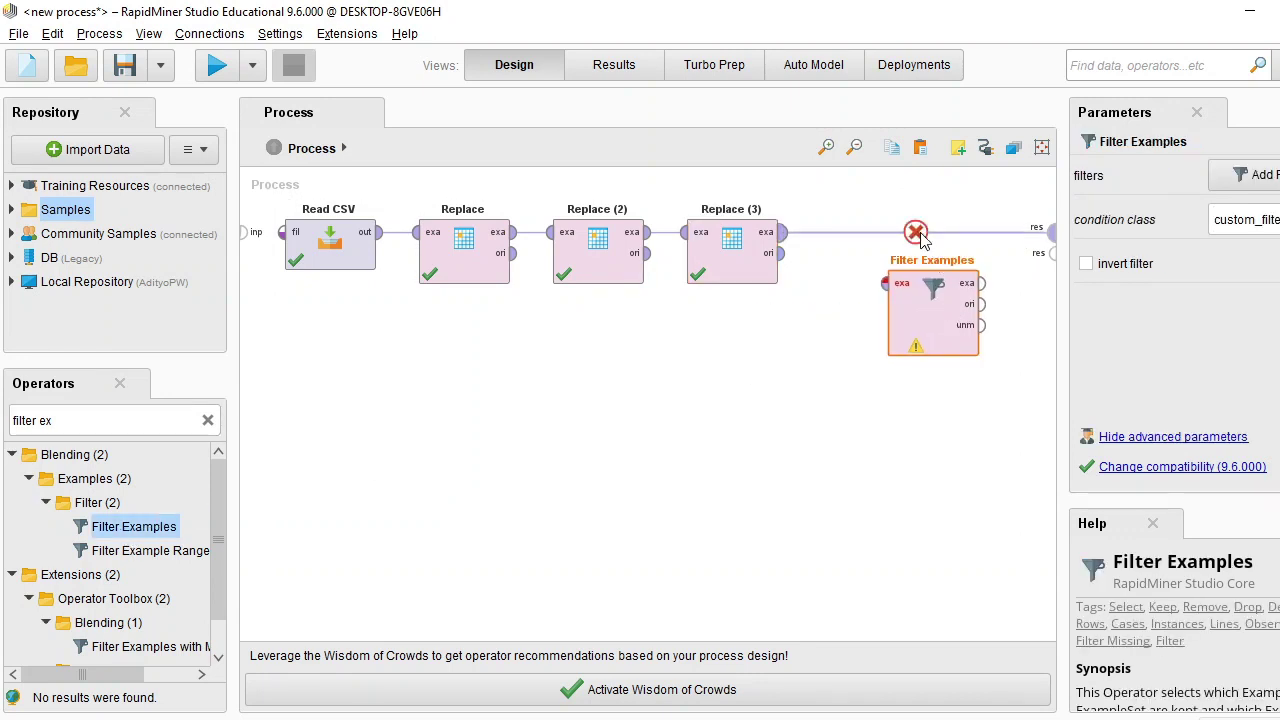
{"action": "left_click", "coordinate": [916, 231]}
{"action": "left_click_drag", "start_coordinate": [781, 232], "coordinate": [1052, 232]}
{"action": "left_click", "coordinate": [935, 288]}
{"action": "mouse_move", "coordinate": [858, 252]}
{"action": "left_mouse_down"}
{"action": "mouse_move", "coordinate": [858, 300]}
{"action": "mouse_move", "coordinate": [858, 252]}
{"action": "left_mouse_up"}
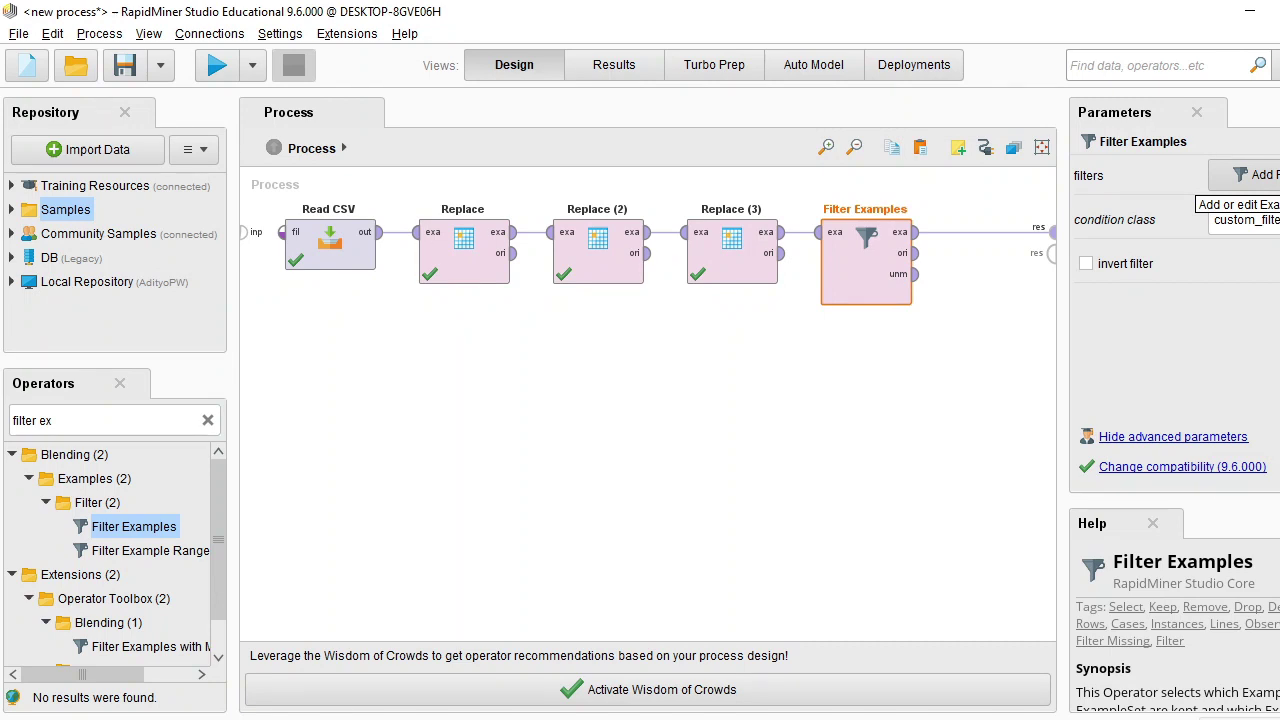
Define a Filter Examples condition that keeps only rows where Text is not missing.
{"action": "left_click", "coordinate": [1245, 175]}
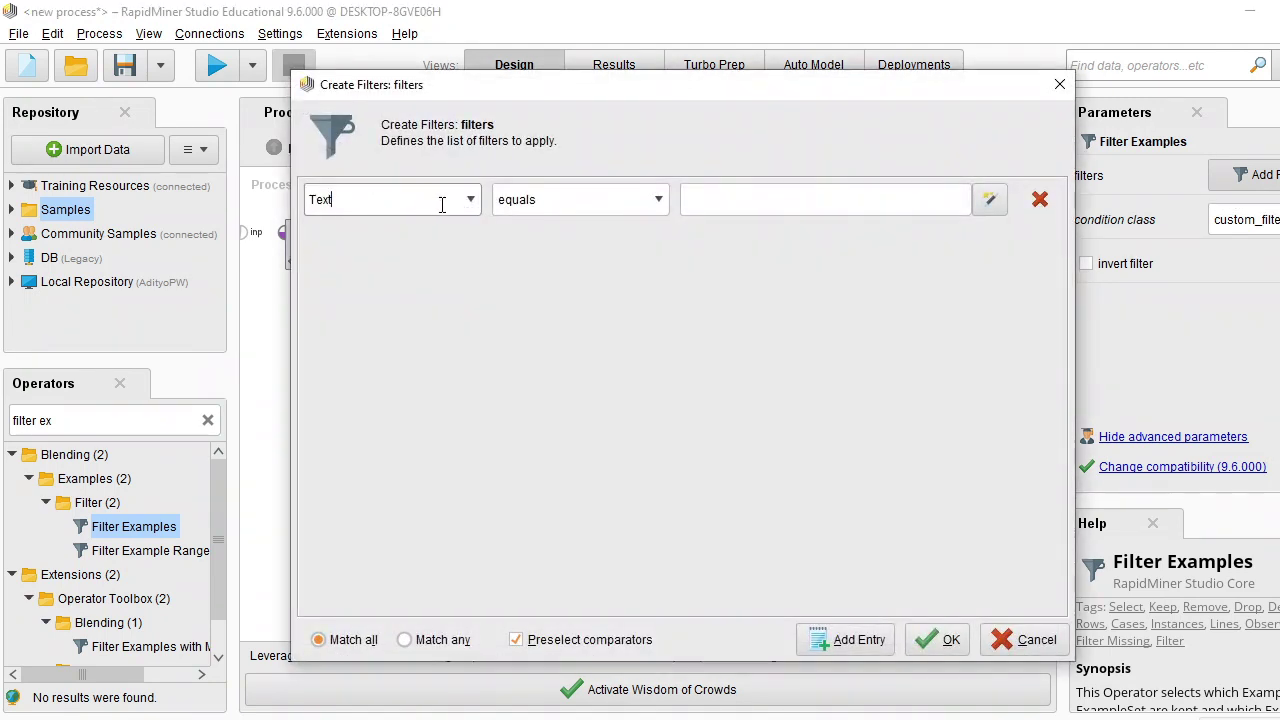
{"action": "left_click", "coordinate": [473, 203]}
{"action": "left_click", "coordinate": [473, 203]}
{"action": "left_click", "coordinate": [663, 200]}
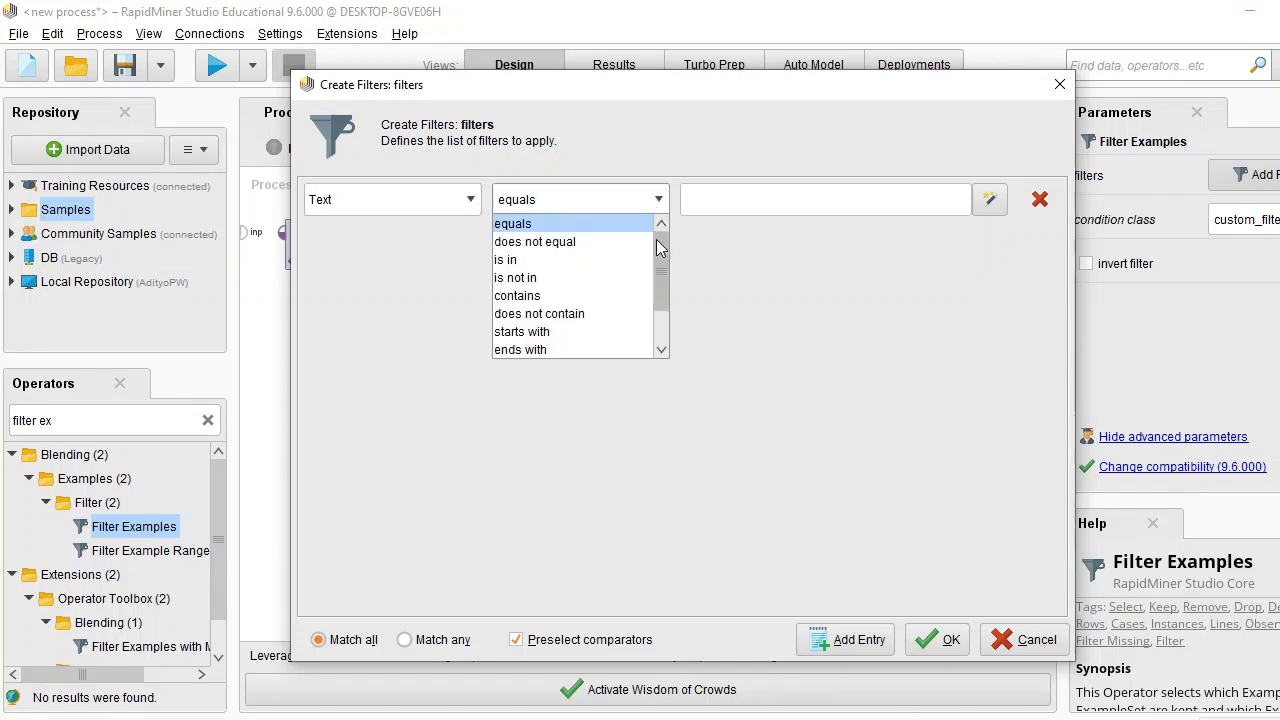
{"action": "left_click_drag", "start_coordinate": [659, 251], "coordinate": [665, 290]}
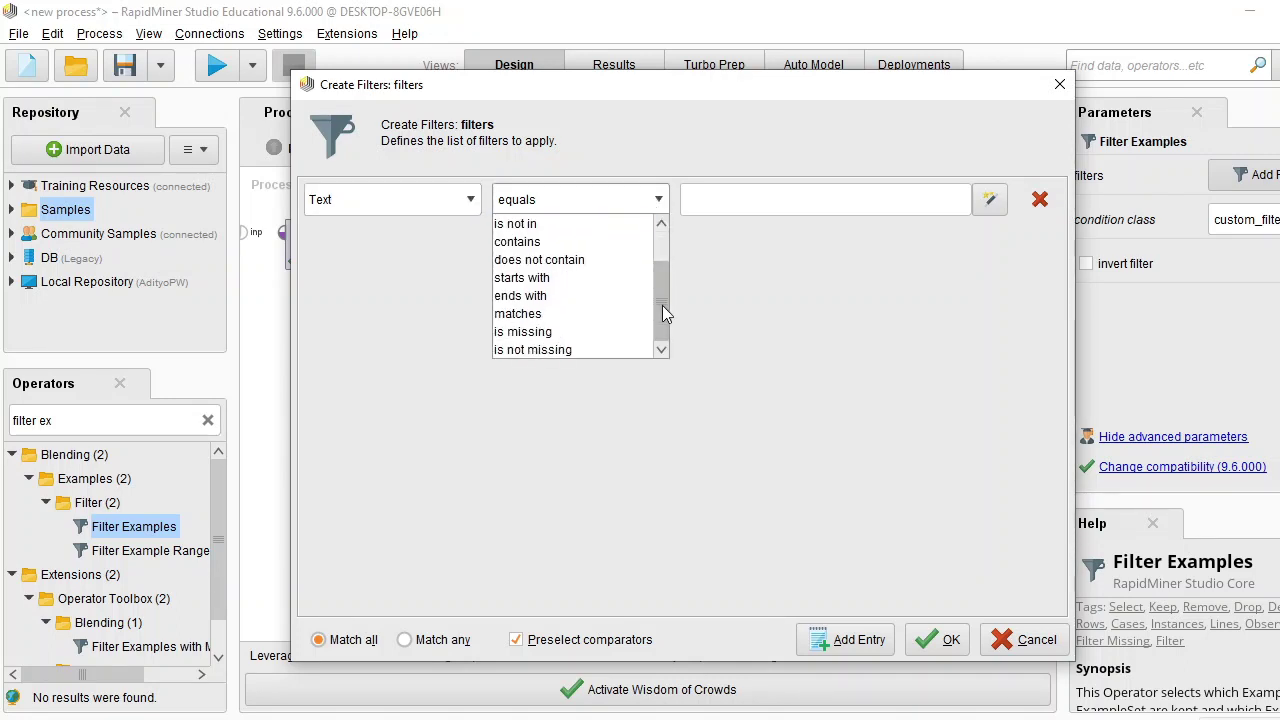
{"action": "left_click", "coordinate": [560, 350]}
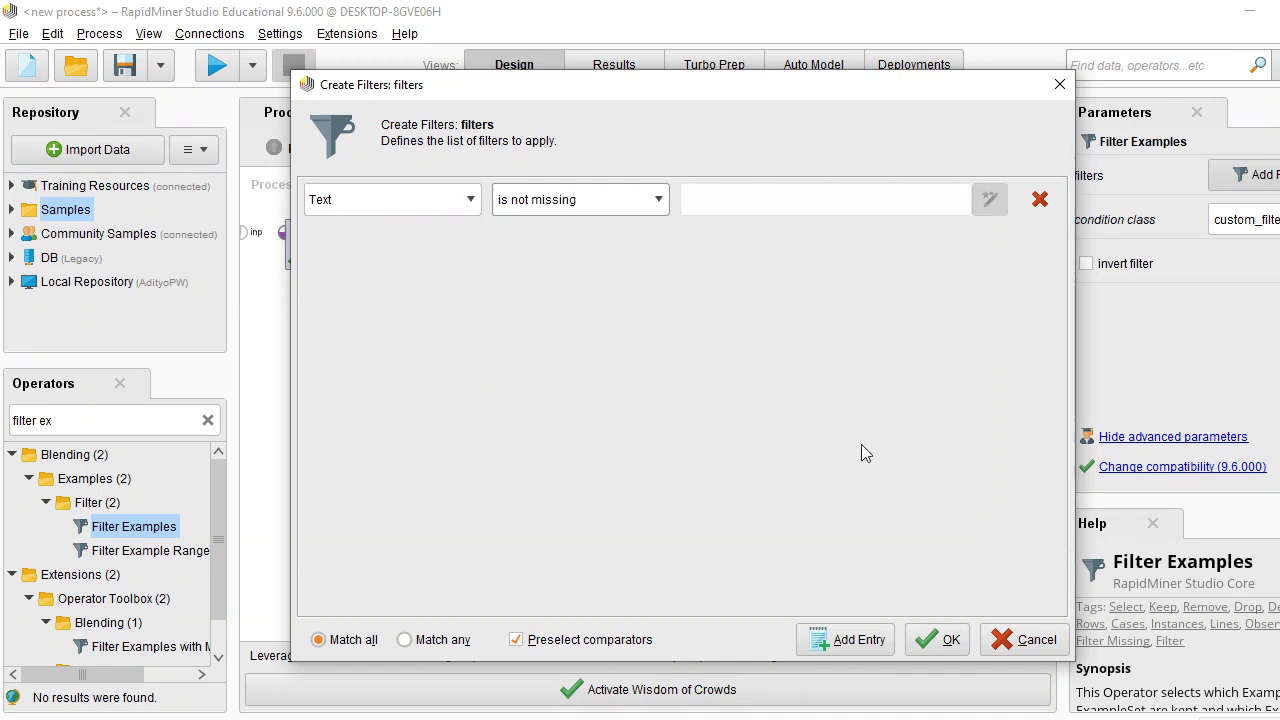
{"action": "left_click", "coordinate": [940, 640]}
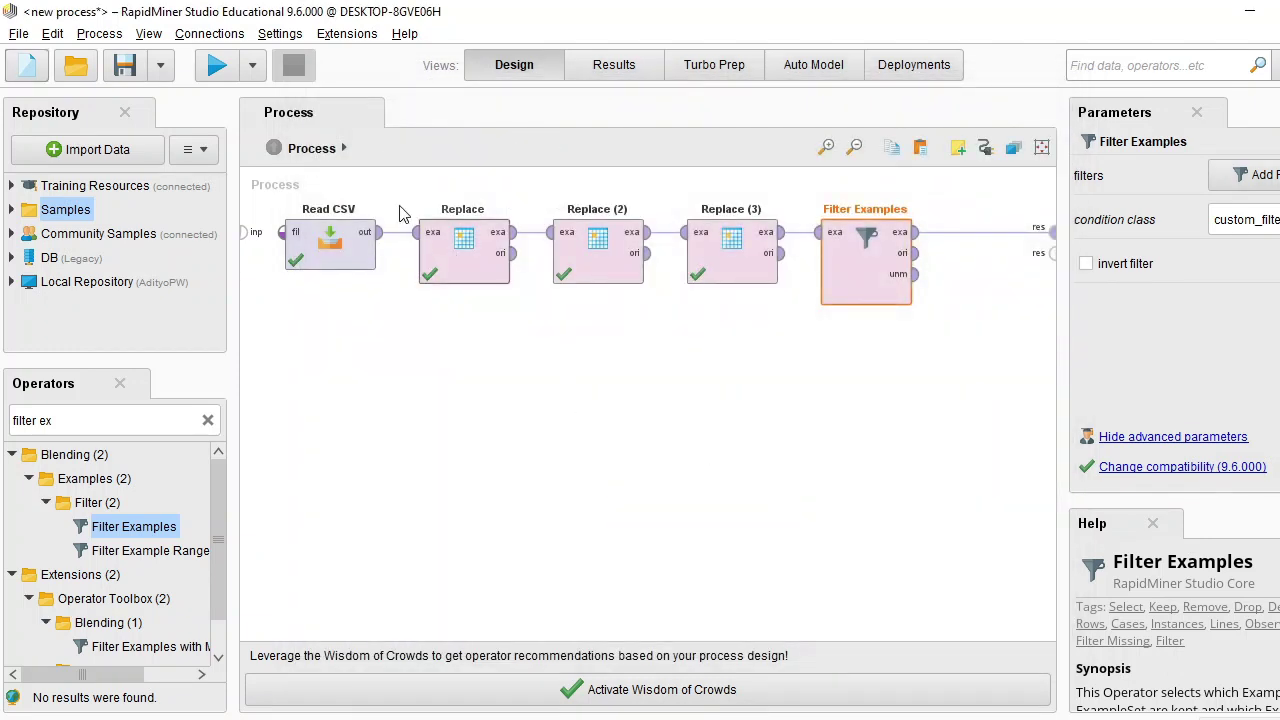
Run the filtered process and examine the widened Text column to check that rows with missing text are gone.
{"action": "left_click", "coordinate": [217, 68]}
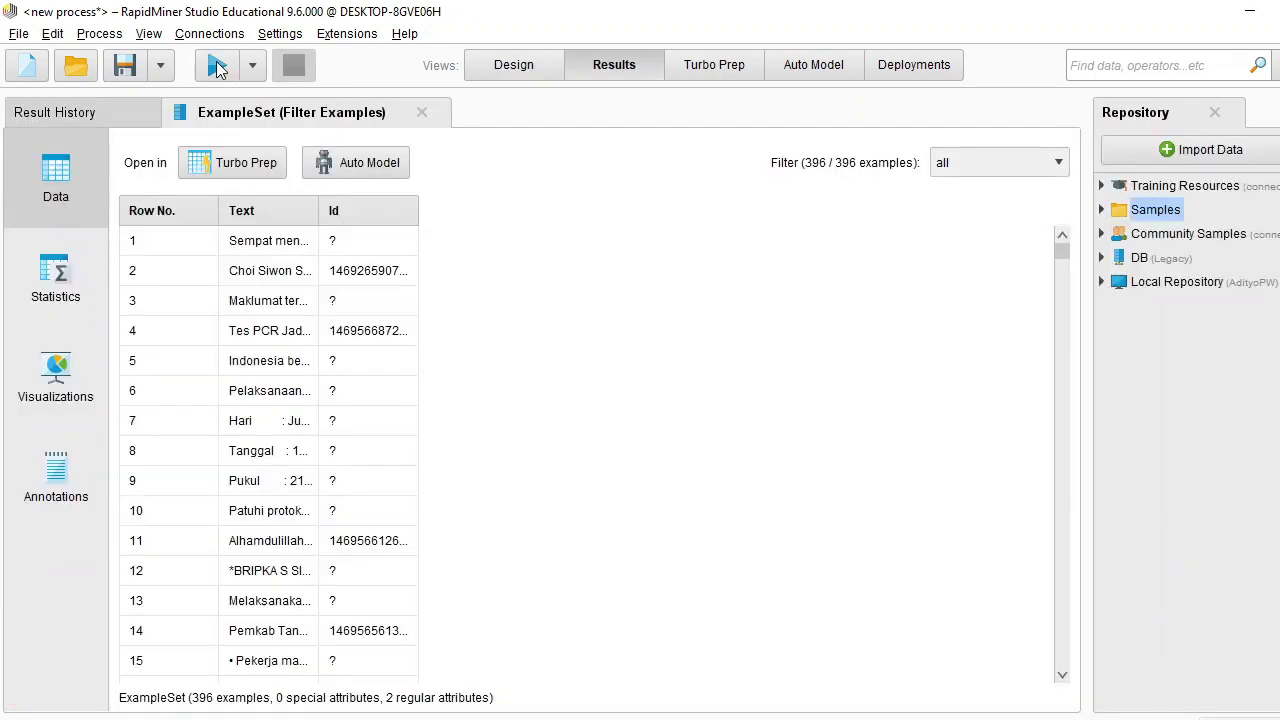
{"action": "scroll", "coordinate": [303, 437], "scroll_direction": "down", "scroll_amount": 2}
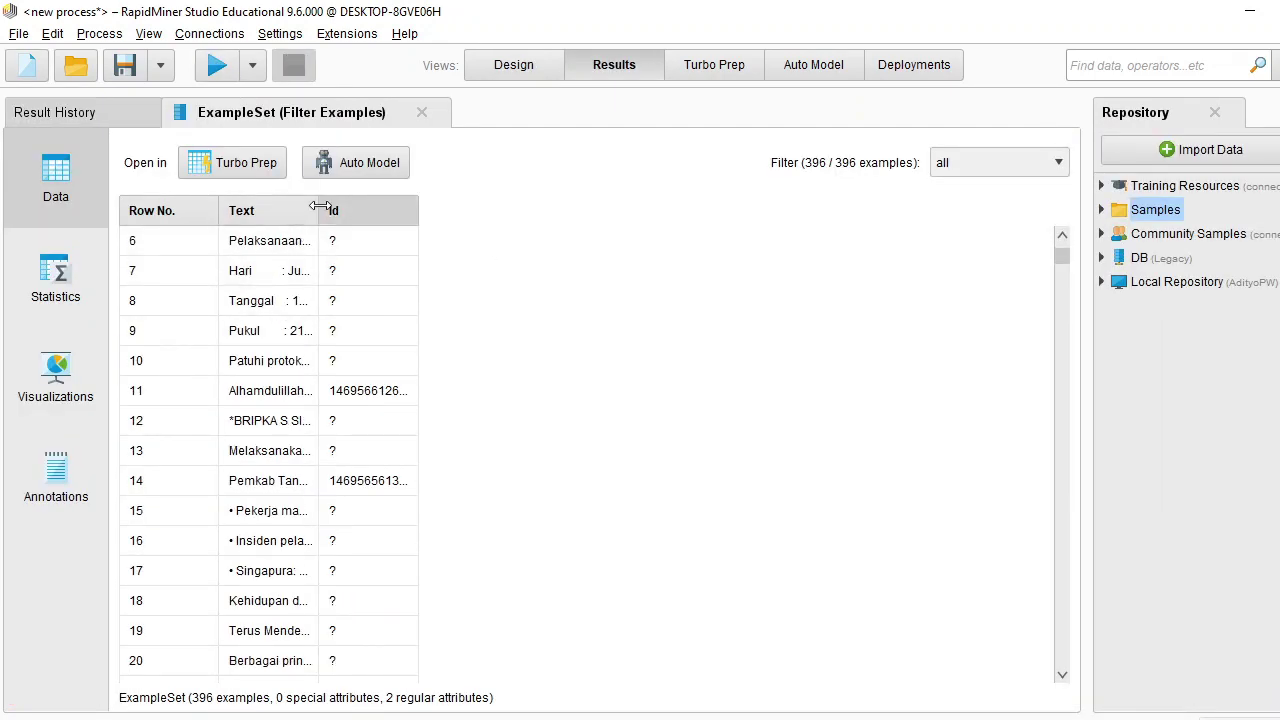
{"action": "left_click_drag", "start_coordinate": [318, 210], "coordinate": [525, 213]}
{"action": "scroll", "coordinate": [338, 408], "scroll_direction": "down", "scroll_amount": 1}
{"action": "scroll", "coordinate": [338, 408], "scroll_direction": "down", "scroll_amount": 1}
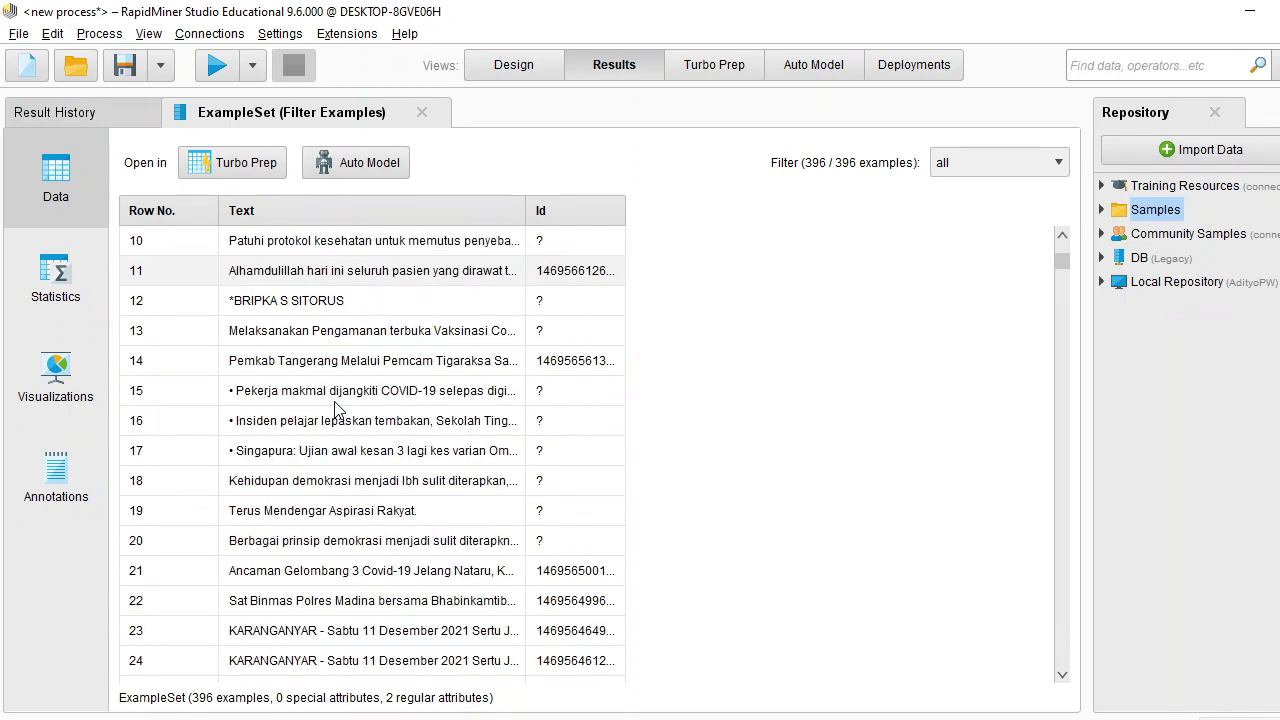
{"action": "scroll", "coordinate": [338, 410], "scroll_direction": "down", "scroll_amount": 4}
{"action": "scroll", "coordinate": [338, 405], "scroll_direction": "up", "scroll_amount": 12}
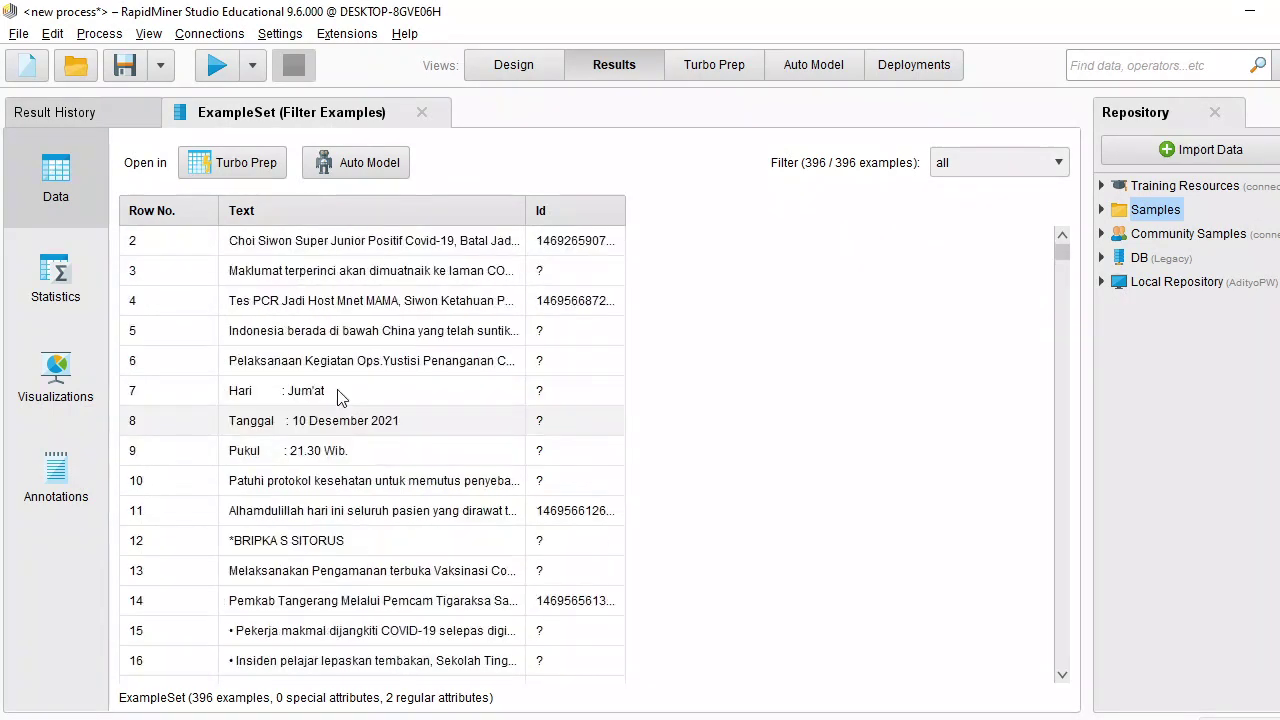
{"action": "scroll", "coordinate": [338, 392], "scroll_direction": "up", "scroll_amount": 1}
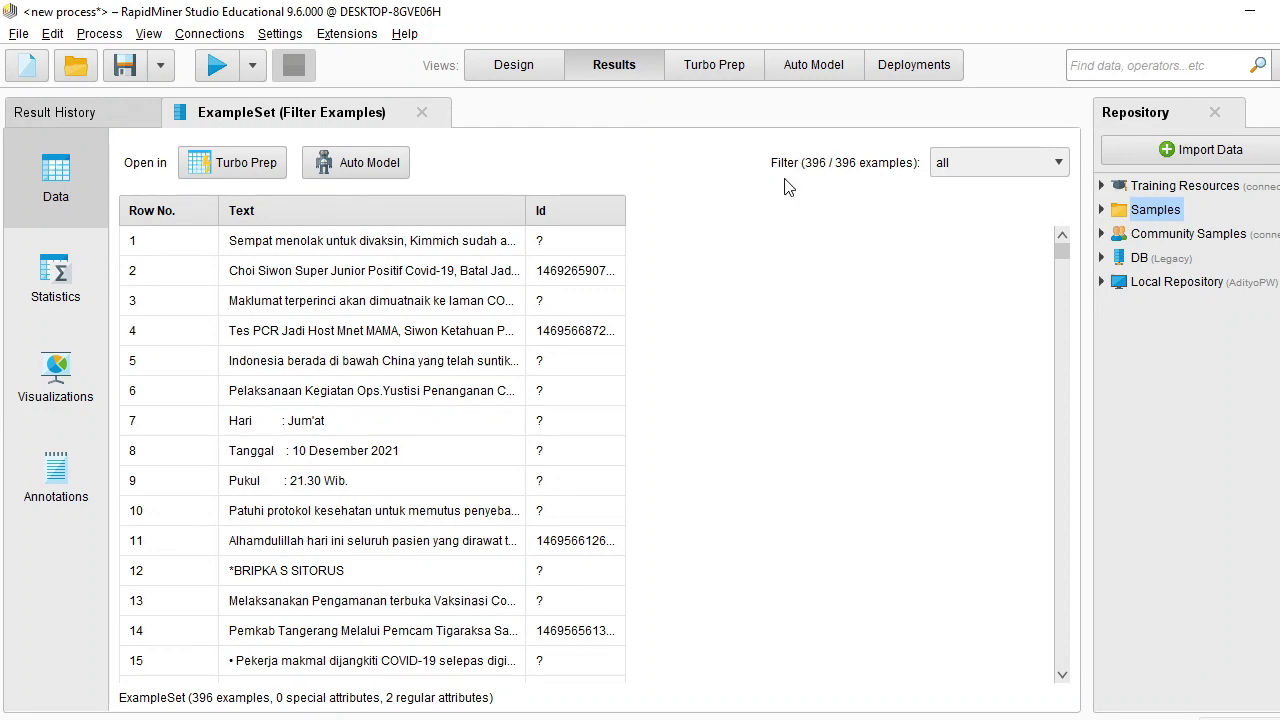
Return to the process design and rearrange the three Replace operators and Filter Examples into a compact two-row layout beside Read CSV.
{"action": "left_click", "coordinate": [550, 64]}
{"action": "left_click", "coordinate": [503, 68]}
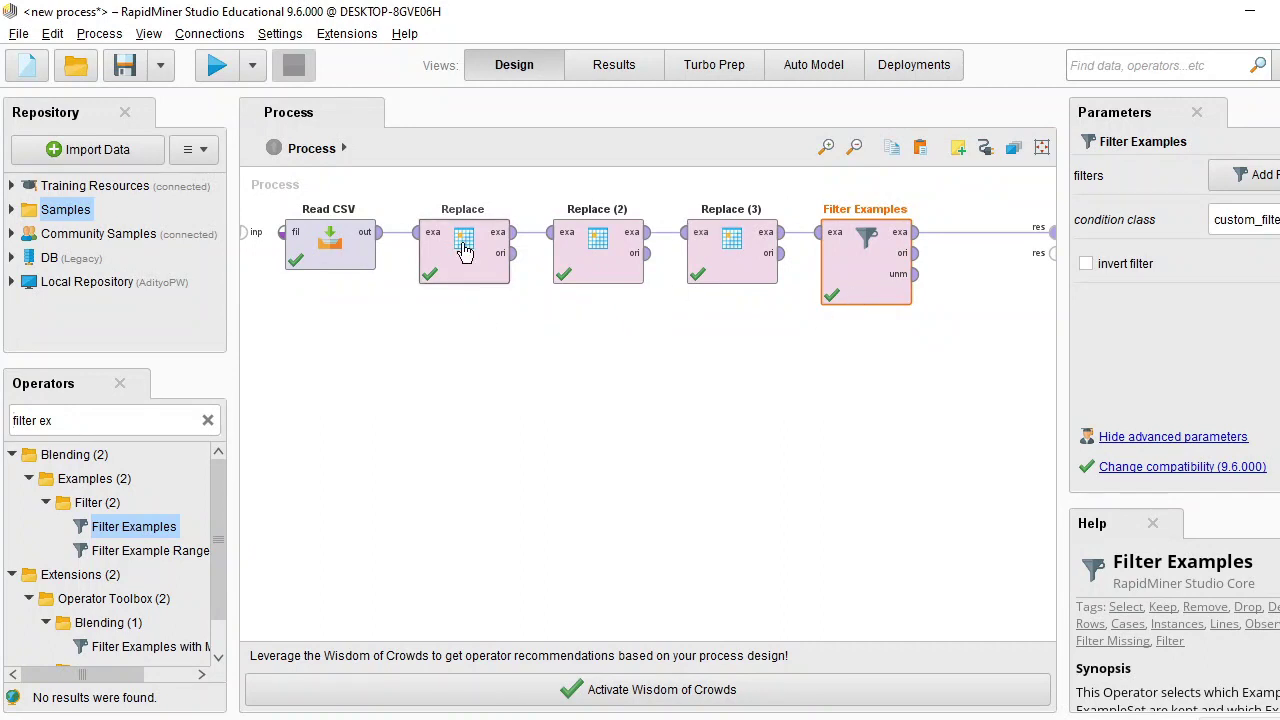
{"action": "left_click_drag", "start_coordinate": [427, 231], "coordinate": [294, 333]}
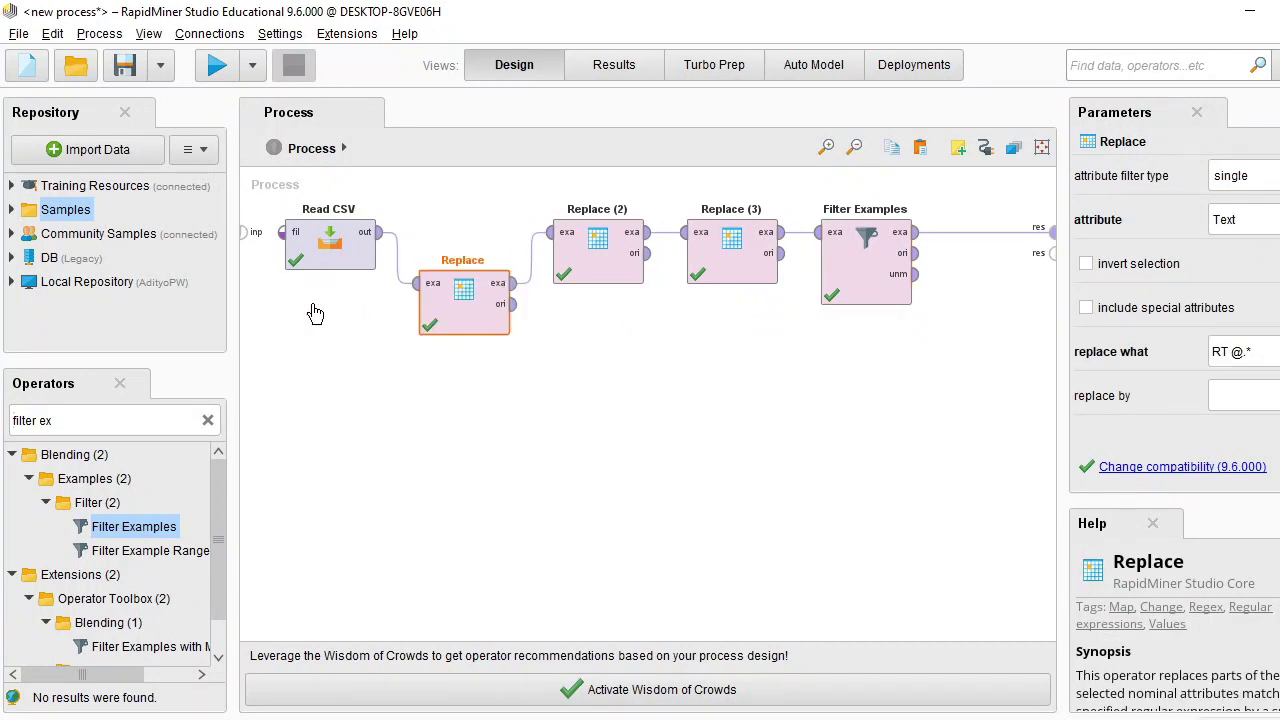
{"action": "left_click_drag", "start_coordinate": [571, 245], "coordinate": [437, 247]}
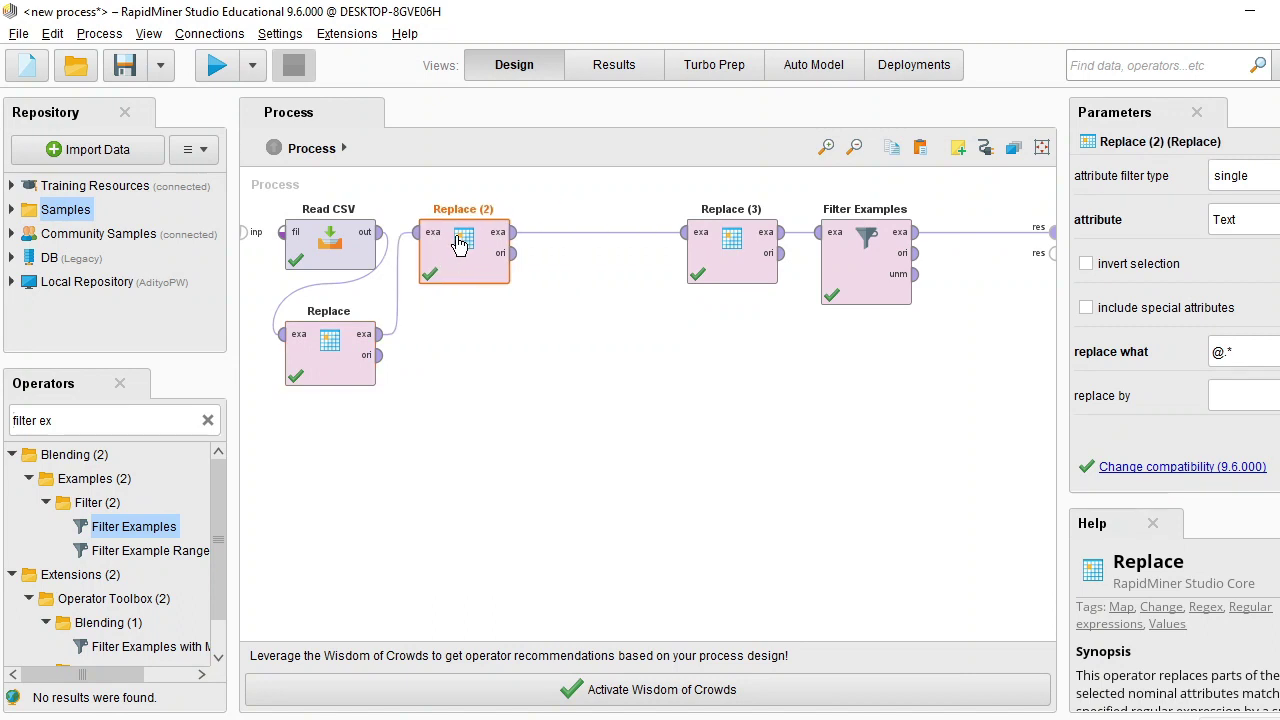
{"action": "left_click_drag", "start_coordinate": [748, 236], "coordinate": [466, 337]}
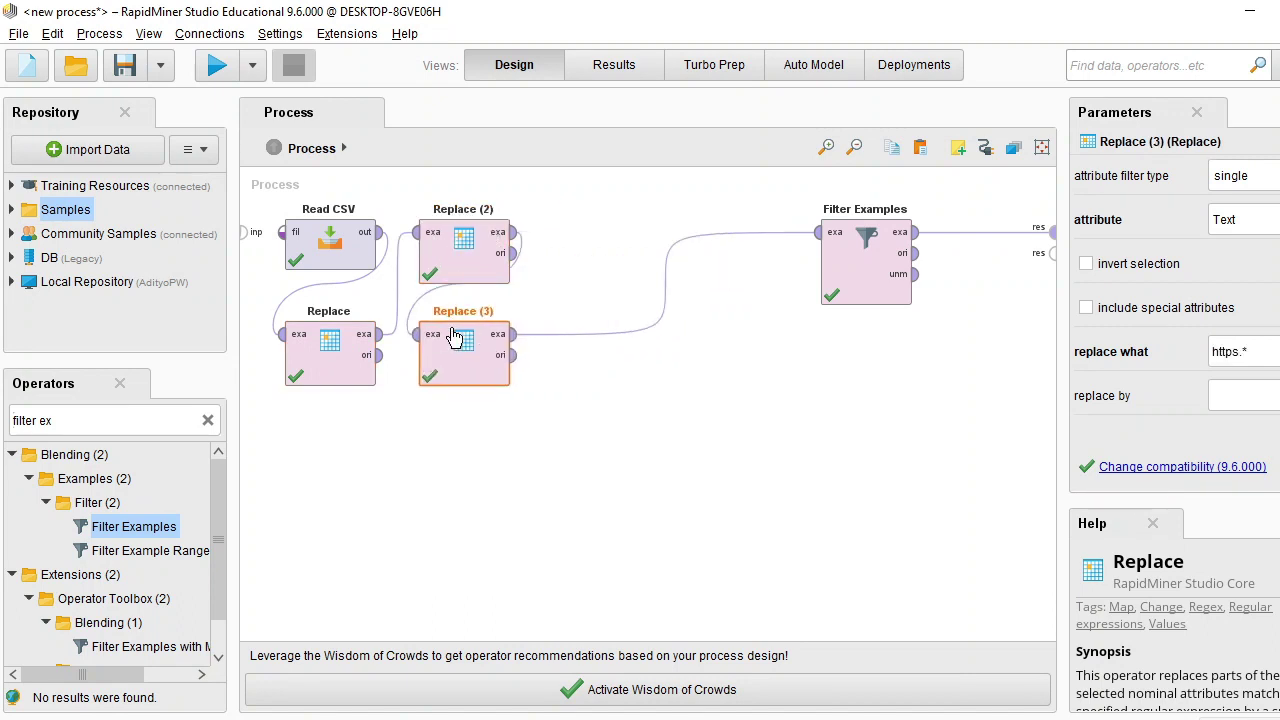
{"action": "left_click_drag", "start_coordinate": [860, 230], "coordinate": [591, 232]}
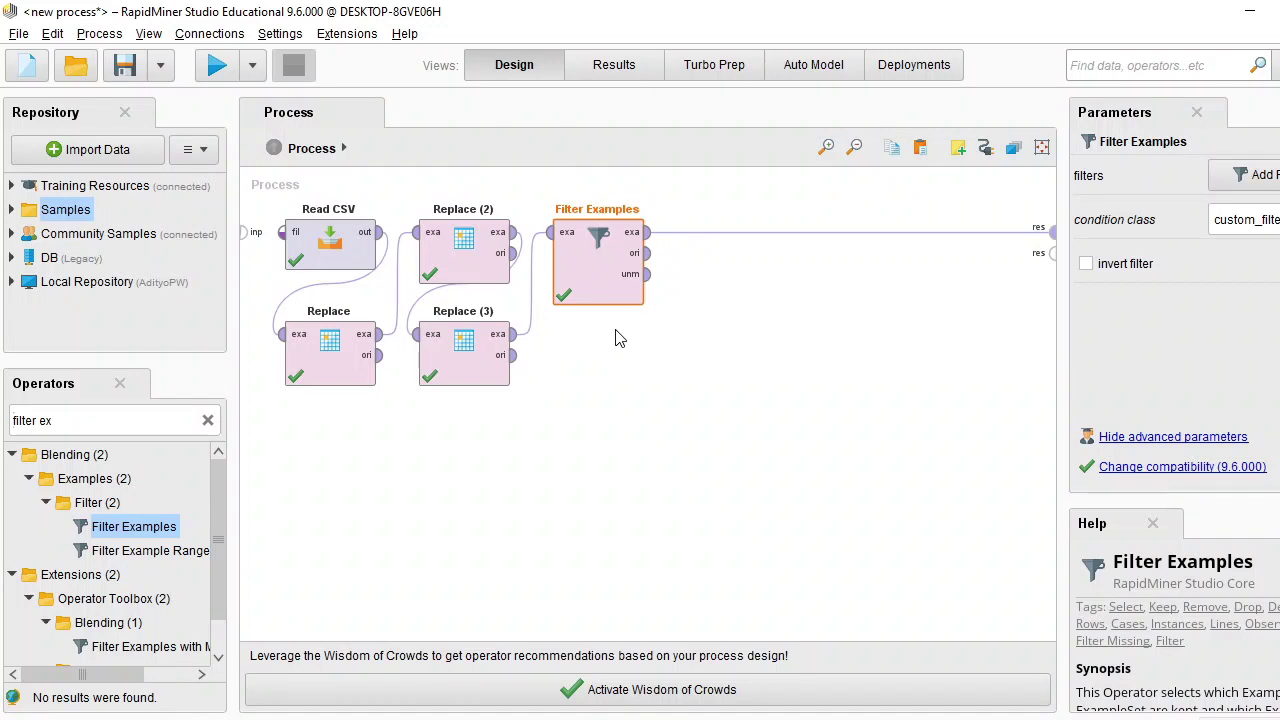
Search the operators for "process" and add Process Documents from Data to the process below the Filter Examples output connection.
{"action": "triple_click", "coordinate": [75, 416]}
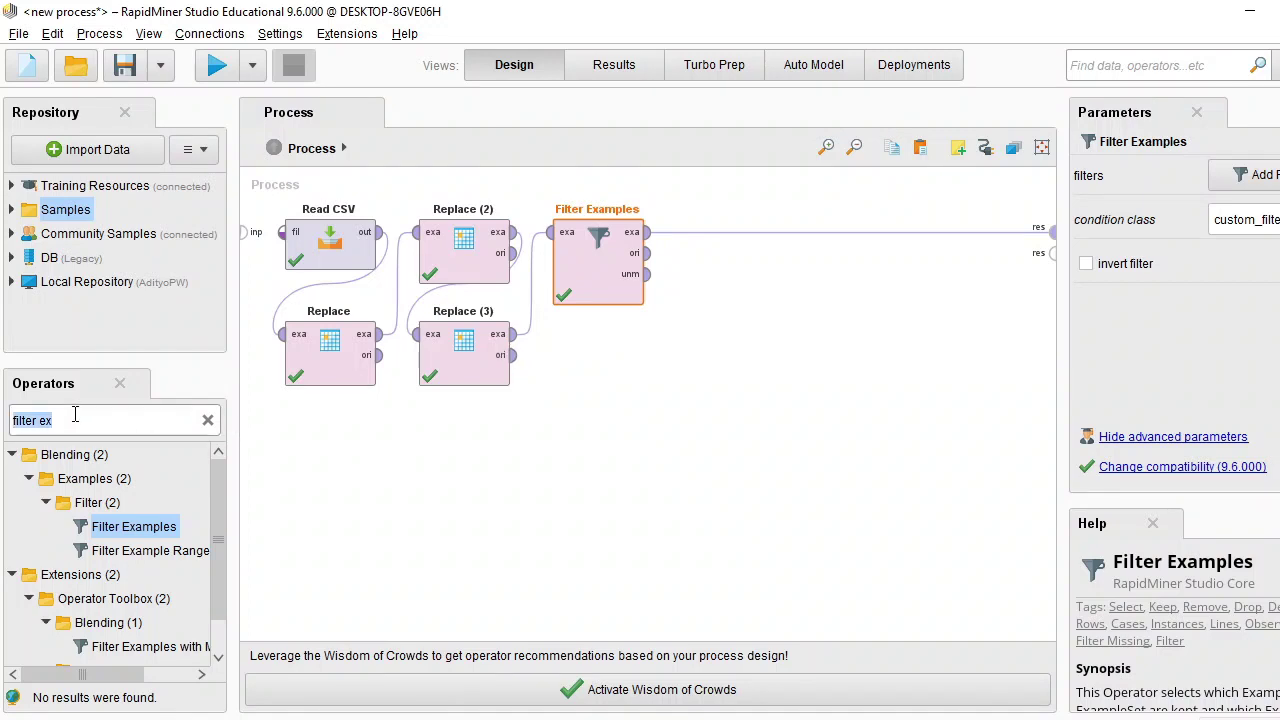
{"action": "type", "text": "process"}
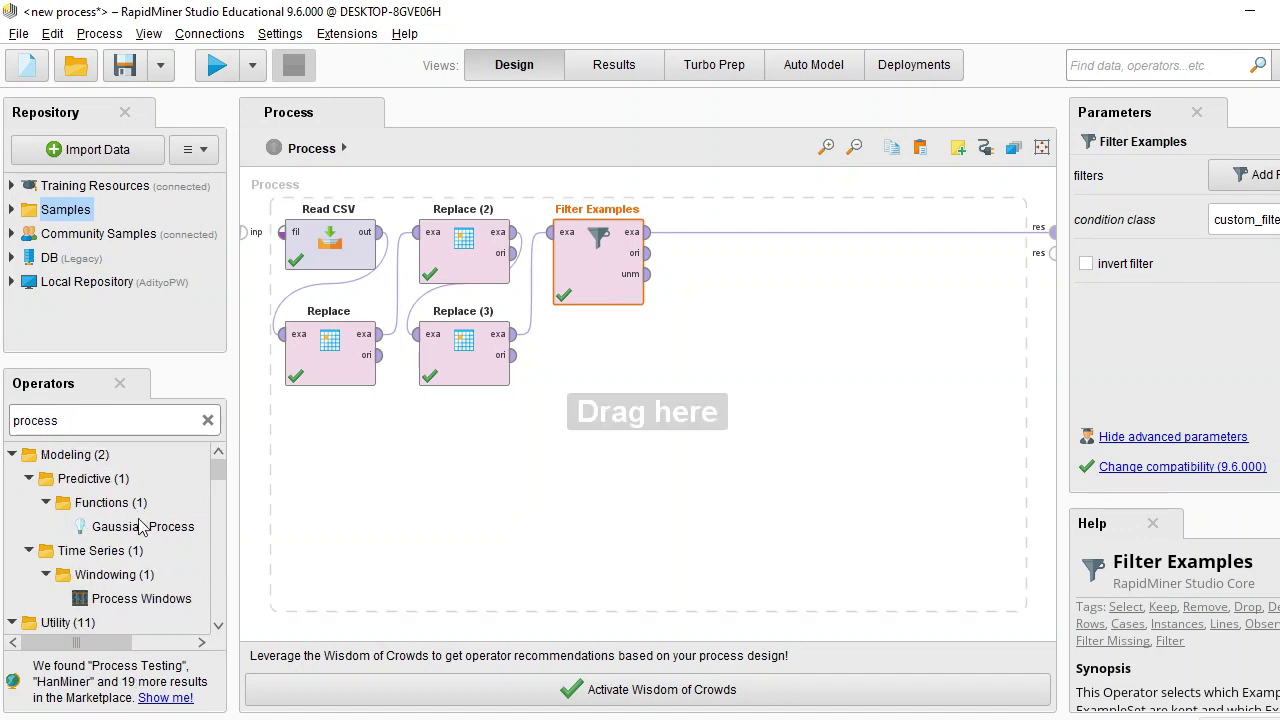
{"action": "scroll", "coordinate": [145, 540], "scroll_direction": "down", "scroll_amount": 5}
{"action": "scroll", "coordinate": [145, 550], "scroll_direction": "down", "scroll_amount": 8}
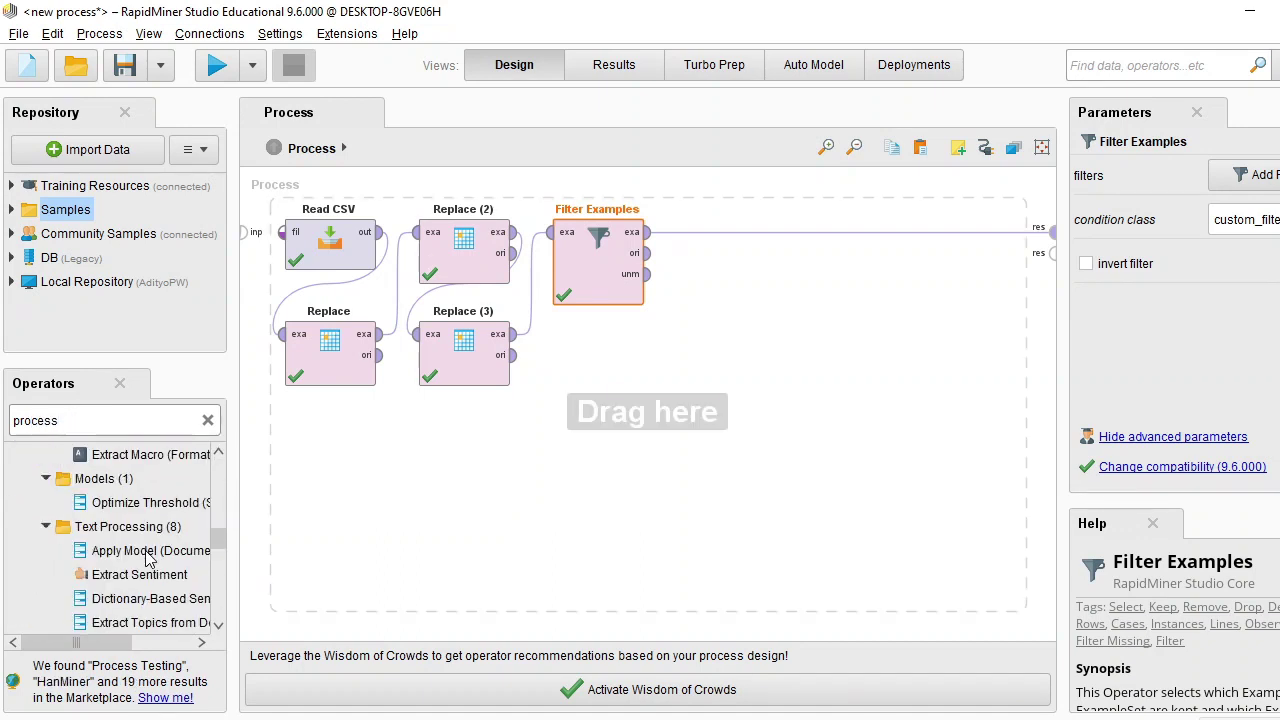
{"action": "scroll", "coordinate": [155, 568], "scroll_direction": "down", "scroll_amount": 10}
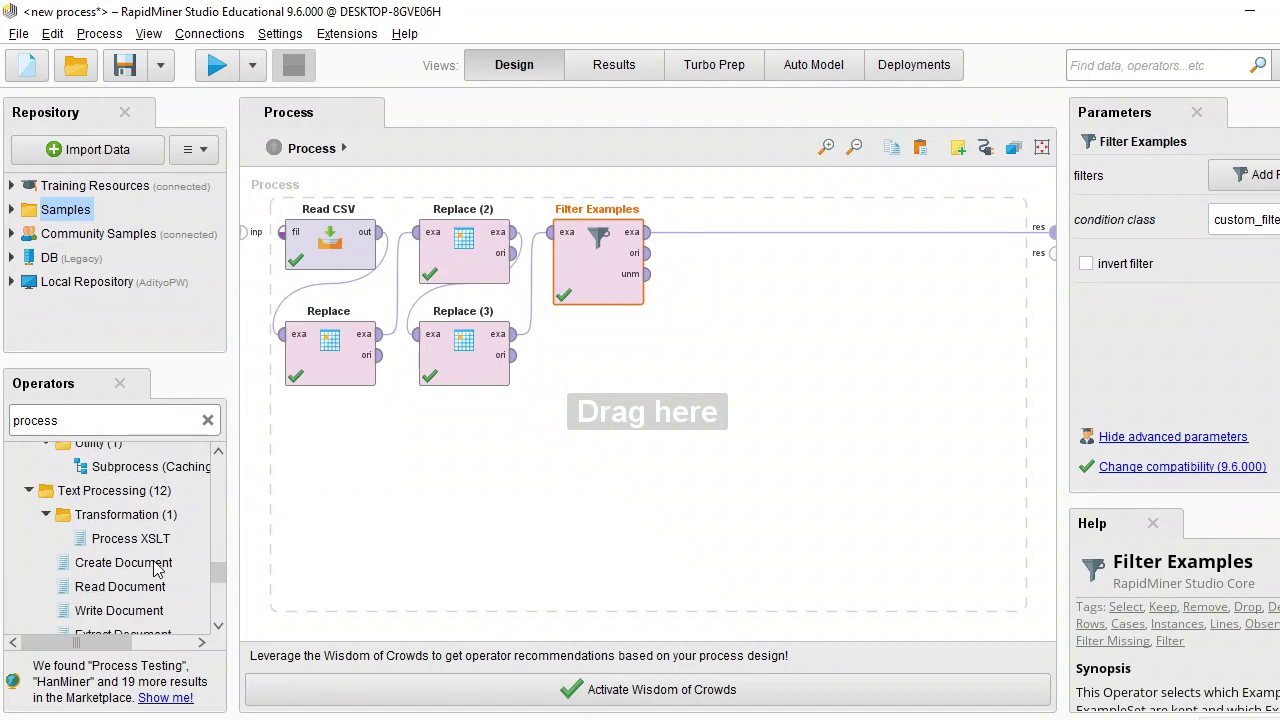
{"action": "left_click", "coordinate": [165, 566]}
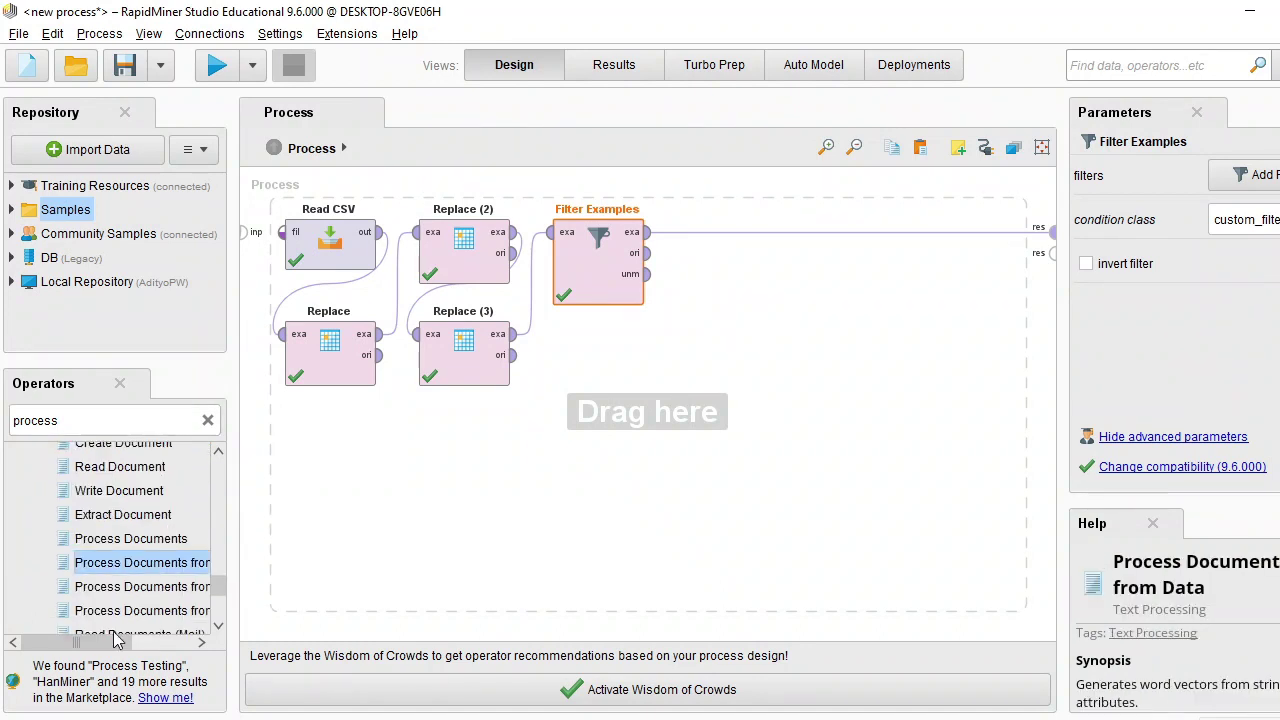
{"action": "left_click_drag", "start_coordinate": [100, 648], "coordinate": [130, 652]}
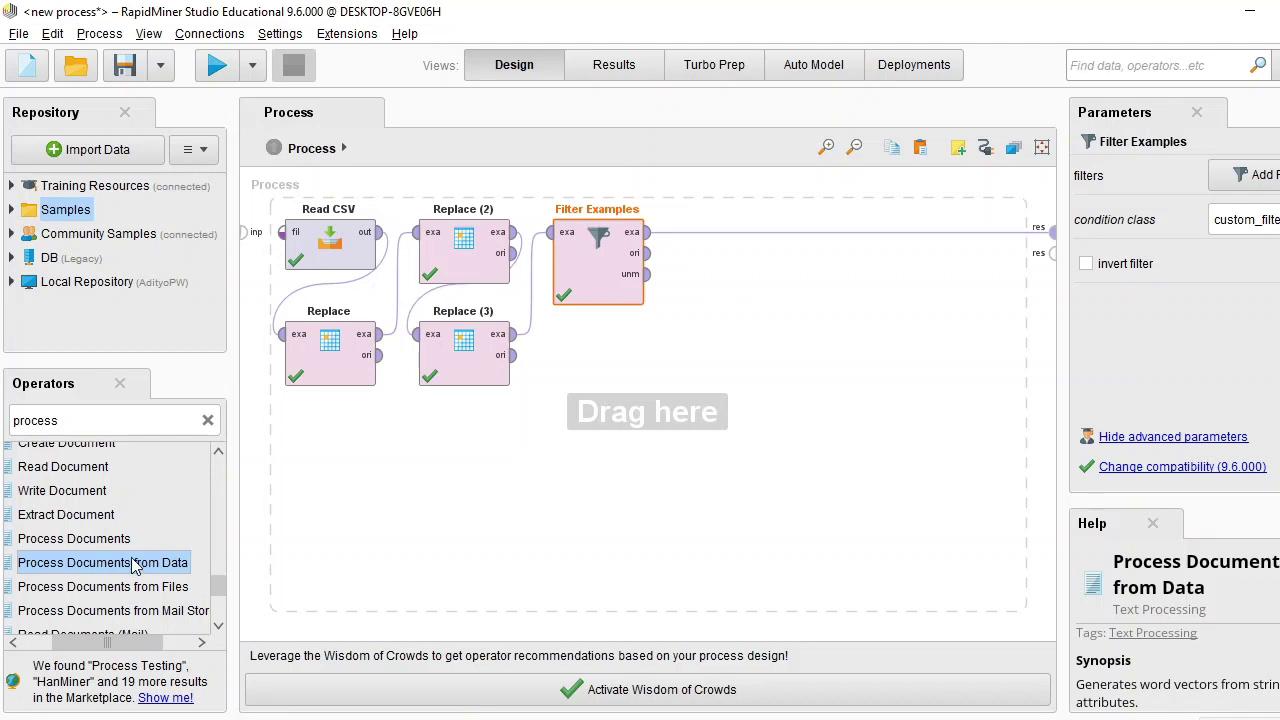
{"action": "left_click_drag", "start_coordinate": [135, 566], "coordinate": [886, 362]}
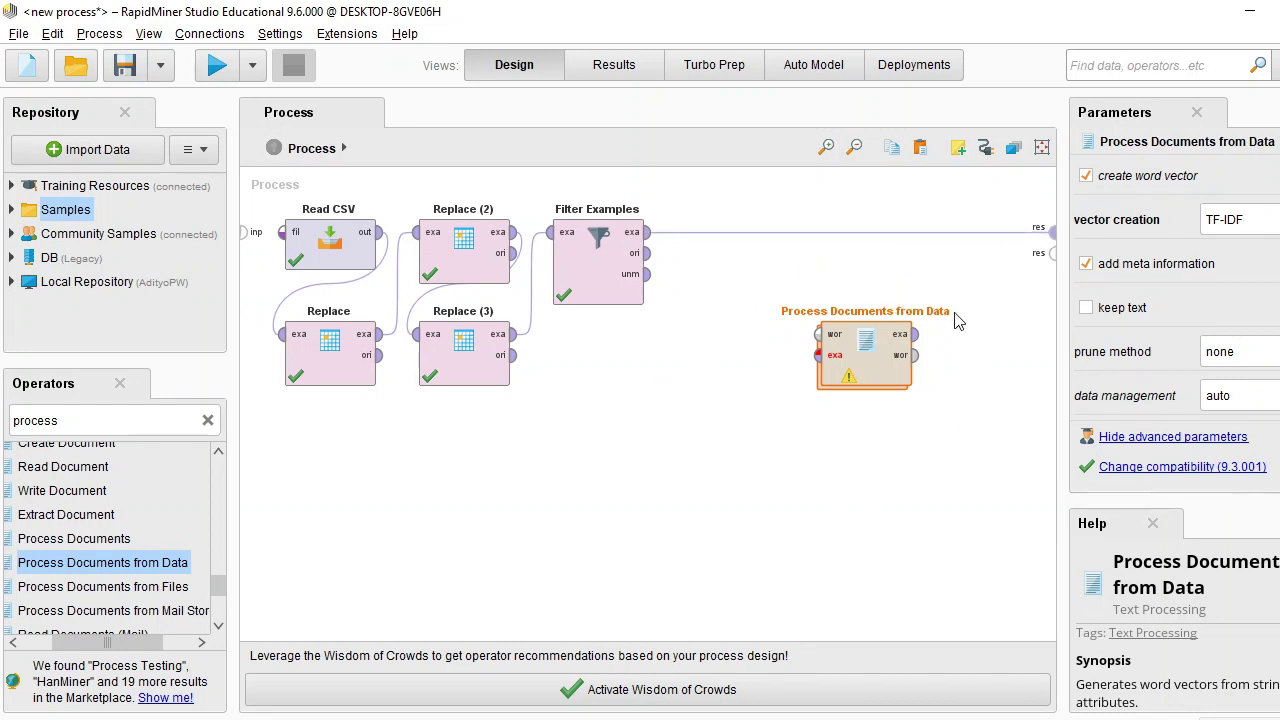
Examine the available vector creation options of the Process Documents from Data operator.
{"action": "left_click", "coordinate": [1258, 225]}
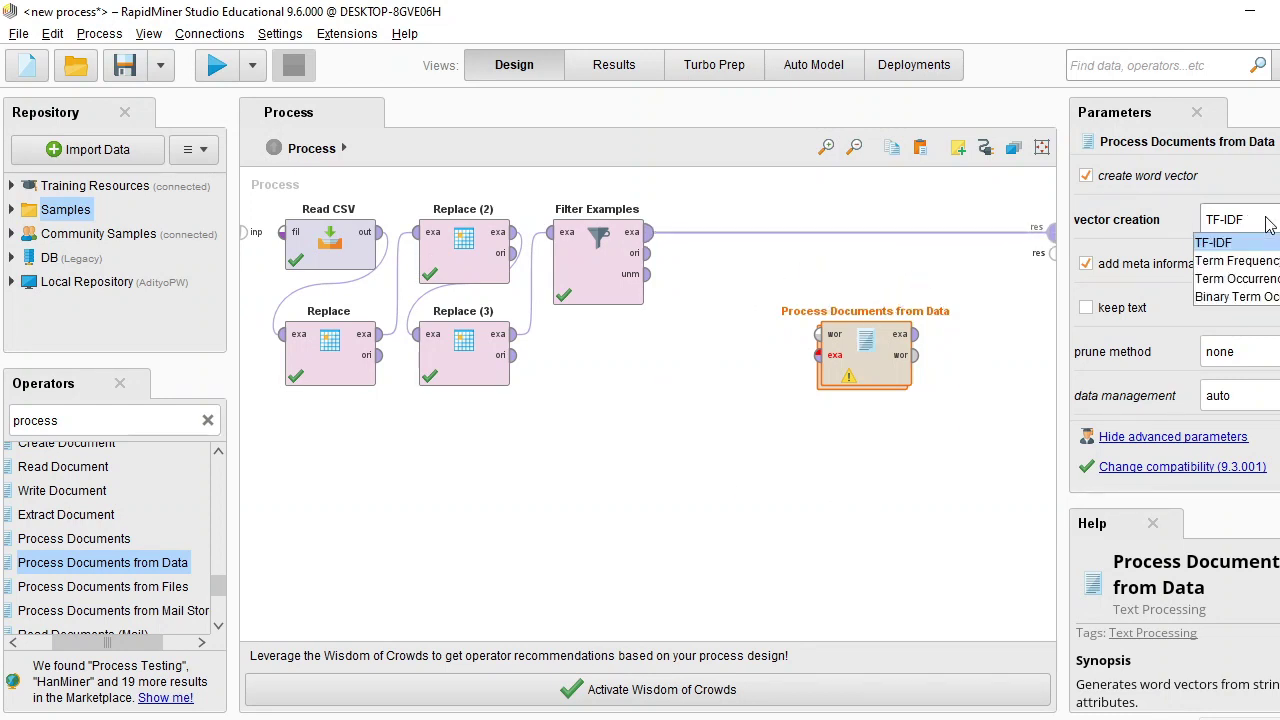
{"action": "left_click", "coordinate": [1260, 225]}
{"action": "left_click", "coordinate": [1263, 225]}
{"action": "left_click", "coordinate": [1266, 224]}
{"action": "left_click", "coordinate": [1268, 224]}
{"action": "left_click", "coordinate": [1268, 224]}
{"action": "left_click", "coordinate": [1268, 224]}
{"action": "left_click", "coordinate": [1268, 224]}
{"action": "left_click", "coordinate": [1268, 224]}
{"action": "left_click", "coordinate": [1268, 224]}
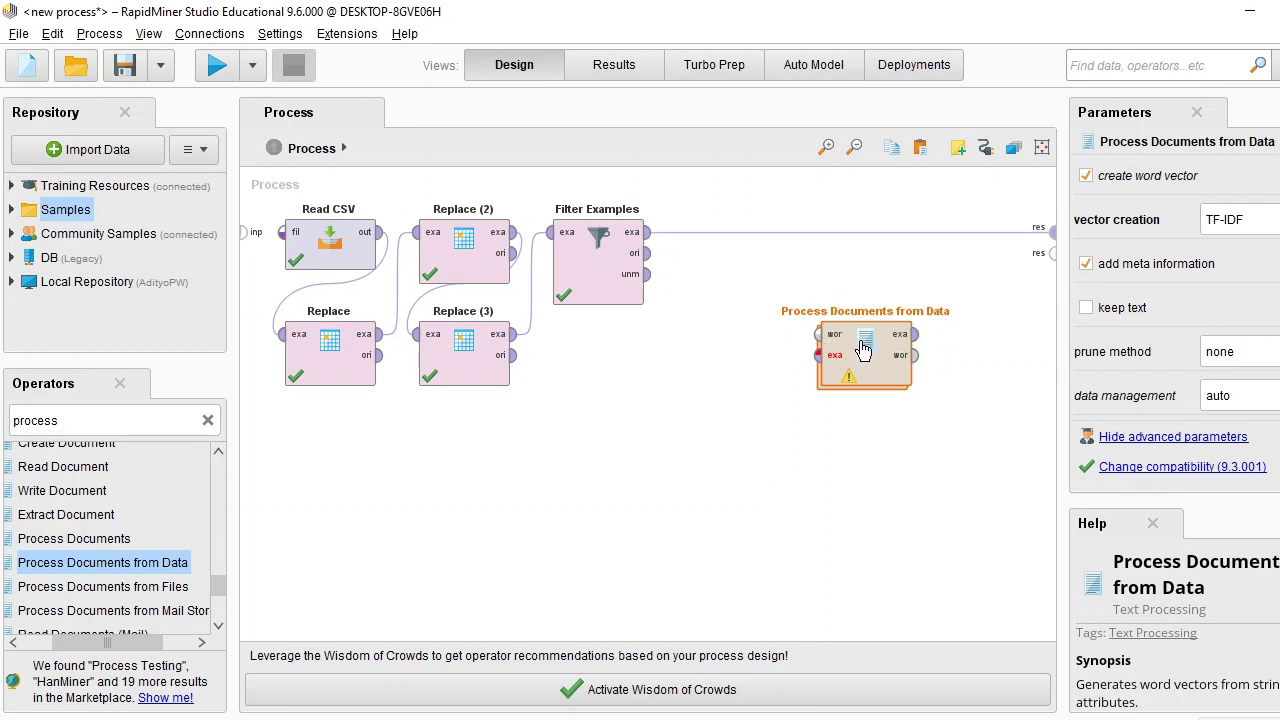
Connect Process Documents from Data between the Filter Examples output and the process result, aligned with the upper row of operators.
{"action": "left_click_drag", "start_coordinate": [866, 361], "coordinate": [790, 239]}
{"action": "left_click", "coordinate": [850, 237]}
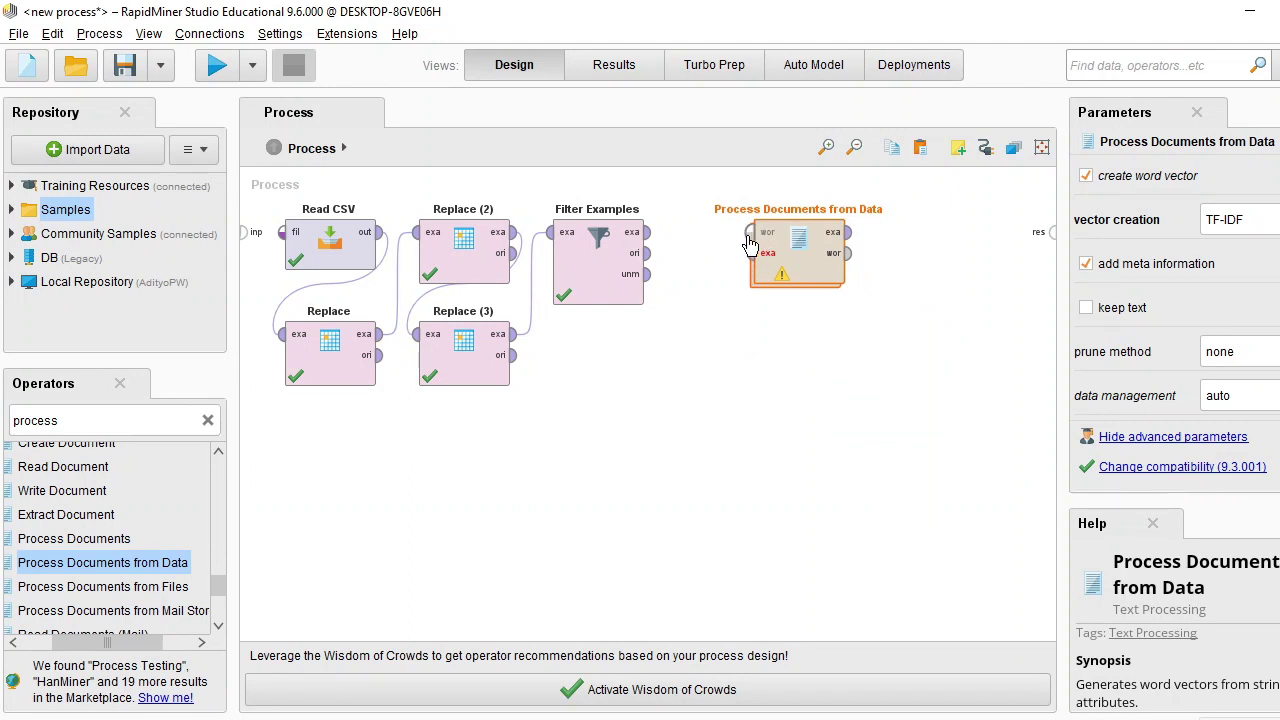
{"action": "left_click_drag", "start_coordinate": [653, 240], "coordinate": [748, 260]}
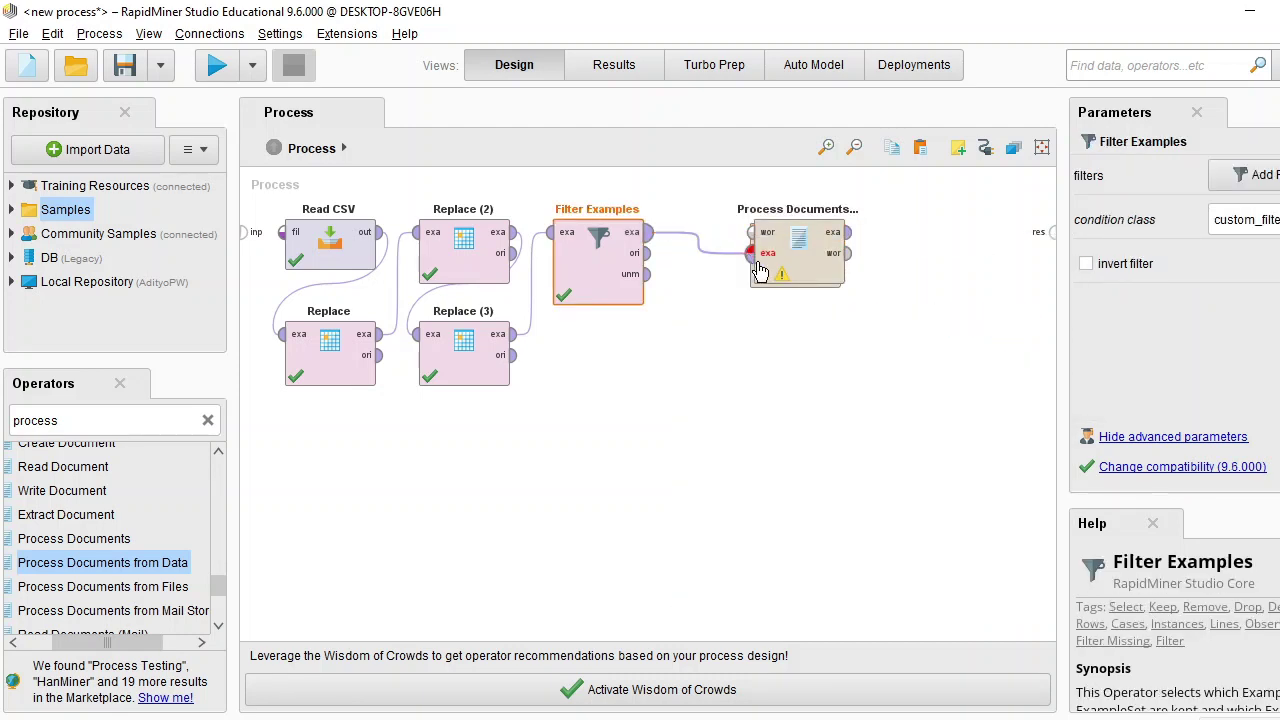
{"action": "left_click_drag", "start_coordinate": [806, 249], "coordinate": [746, 240]}
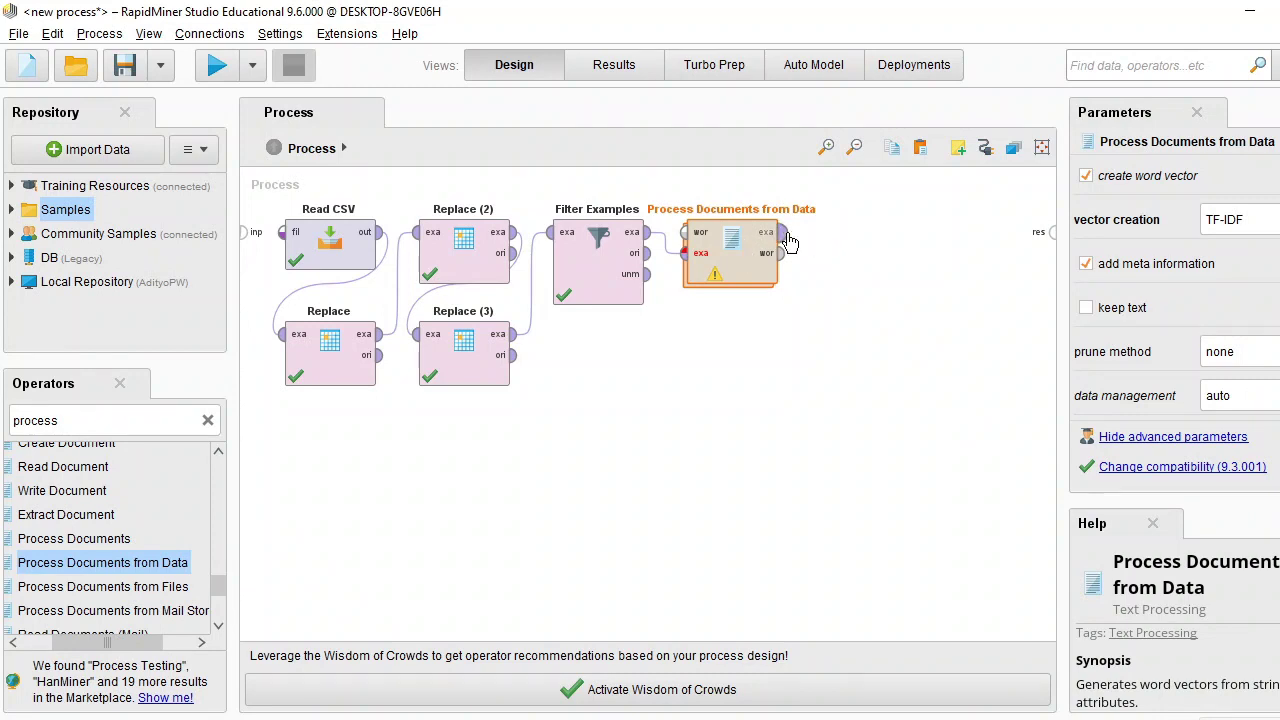
{"action": "left_click_drag", "start_coordinate": [781, 232], "coordinate": [1041, 233]}
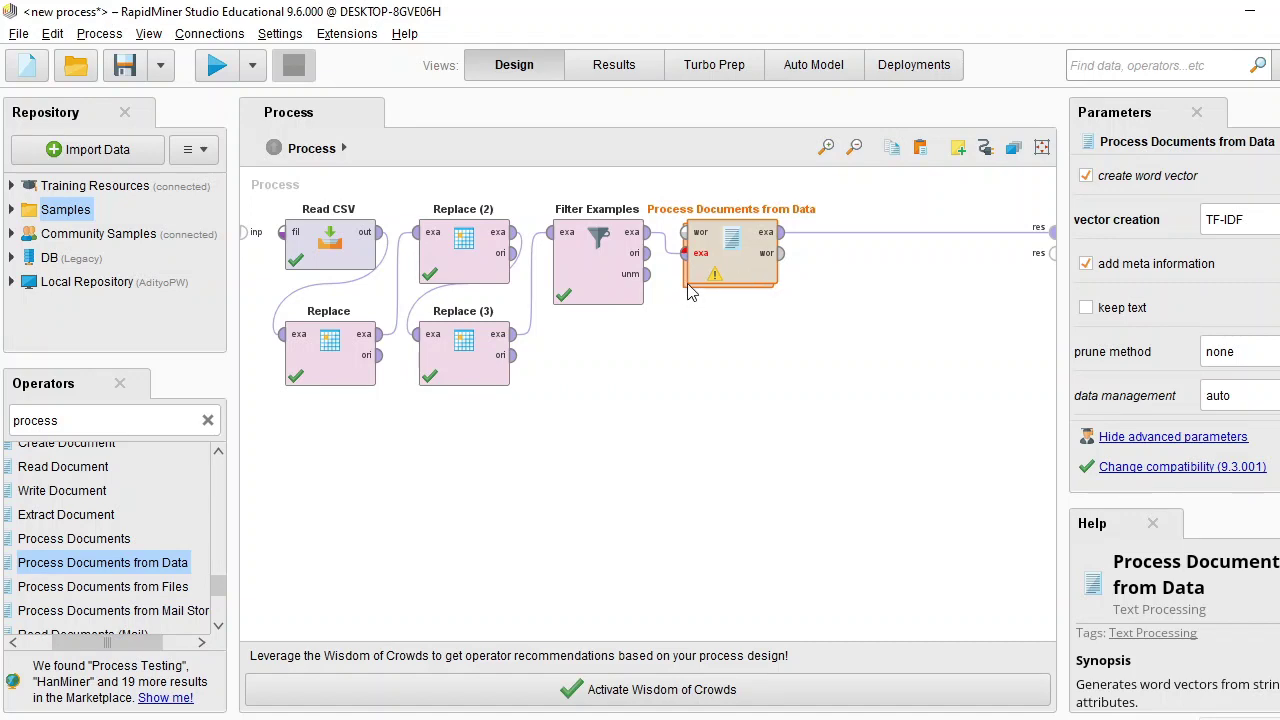
{"action": "left_click_drag", "start_coordinate": [731, 251], "coordinate": [798, 250]}
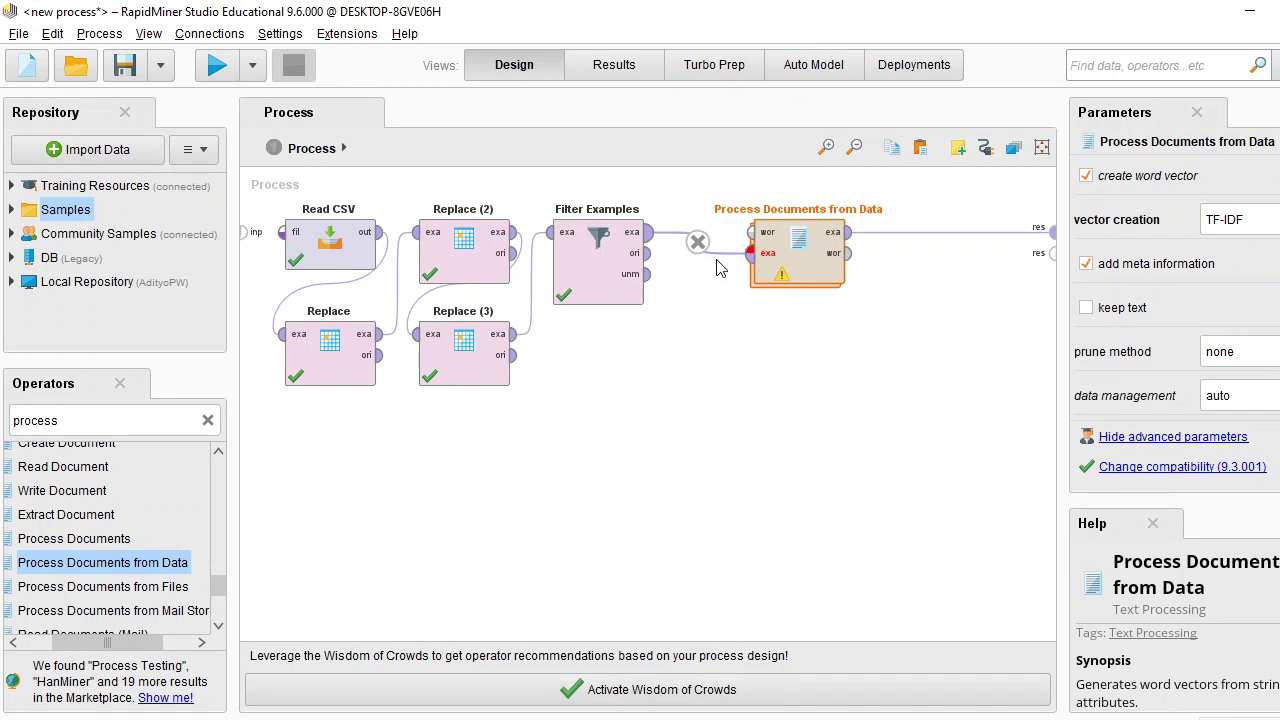
Inside Process Documents from Data, add a Tokenize operator and connect it between the document input and output.
{"action": "double_click", "coordinate": [798, 244]}
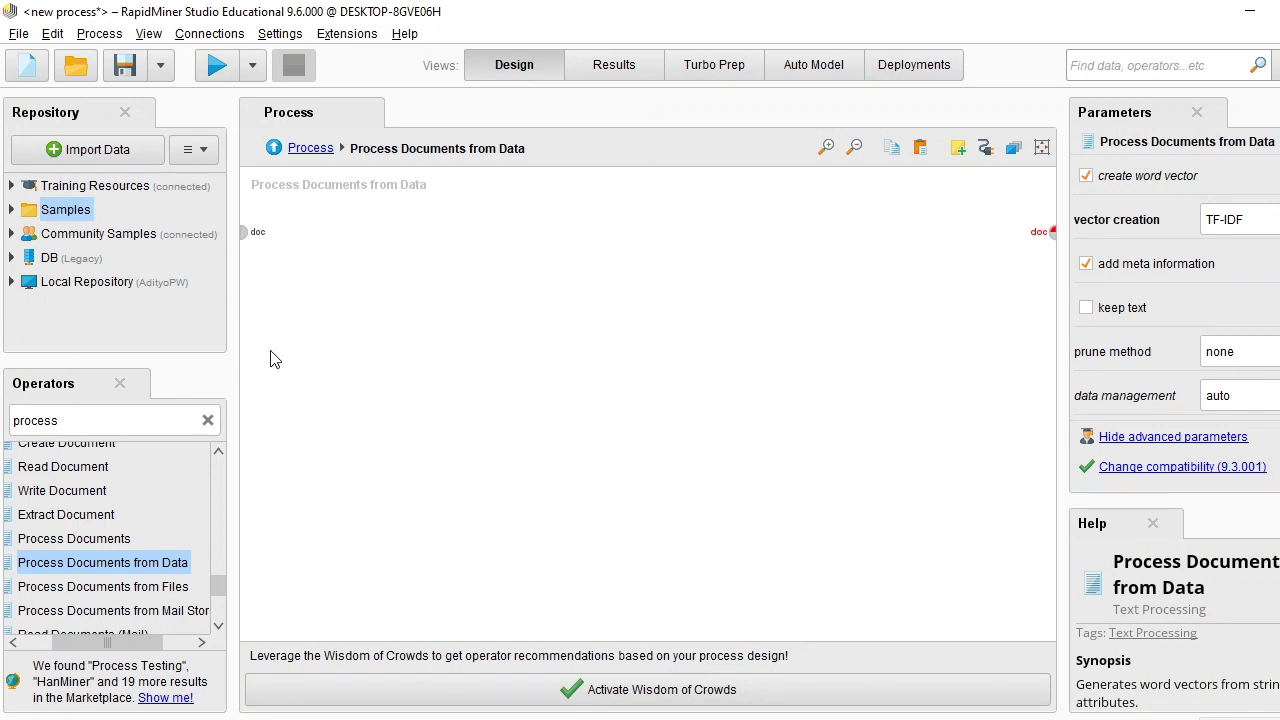
{"action": "left_click", "coordinate": [81, 419]}
{"action": "type", "text": "tokne"}
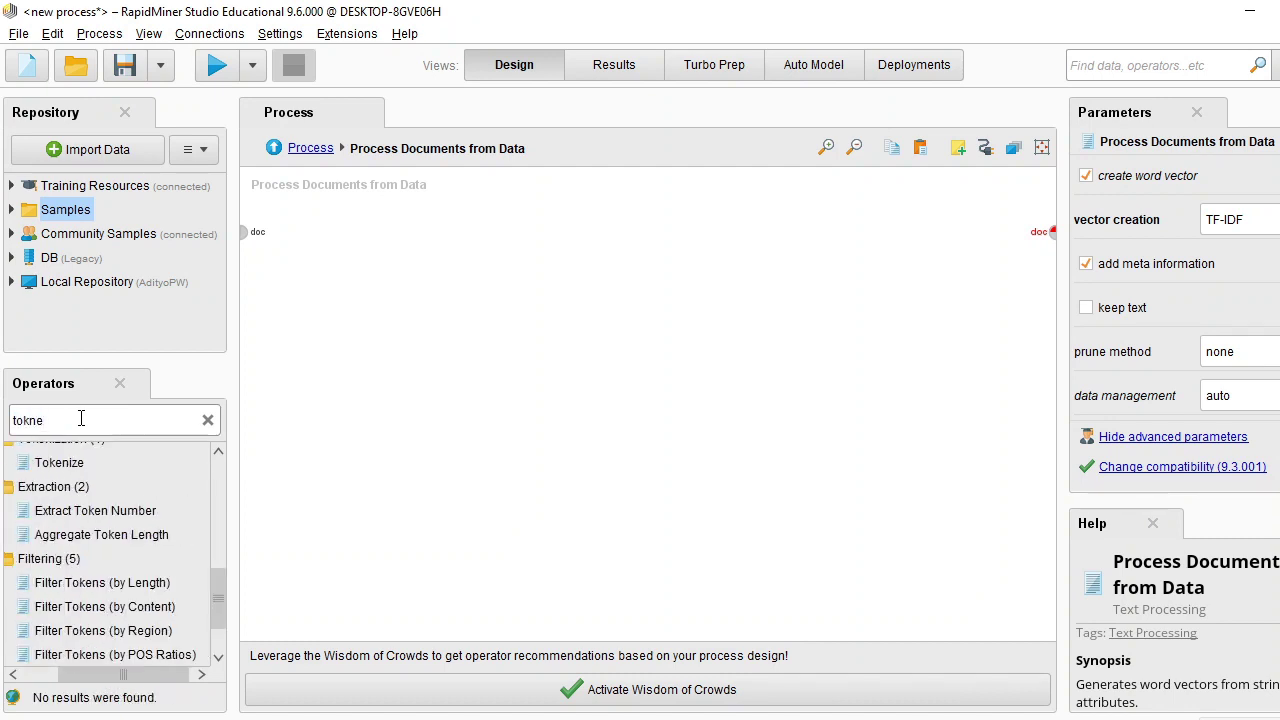
{"action": "left_click_drag", "start_coordinate": [51, 455], "coordinate": [338, 231]}
{"action": "left_click_drag", "start_coordinate": [255, 236], "coordinate": [284, 233]}
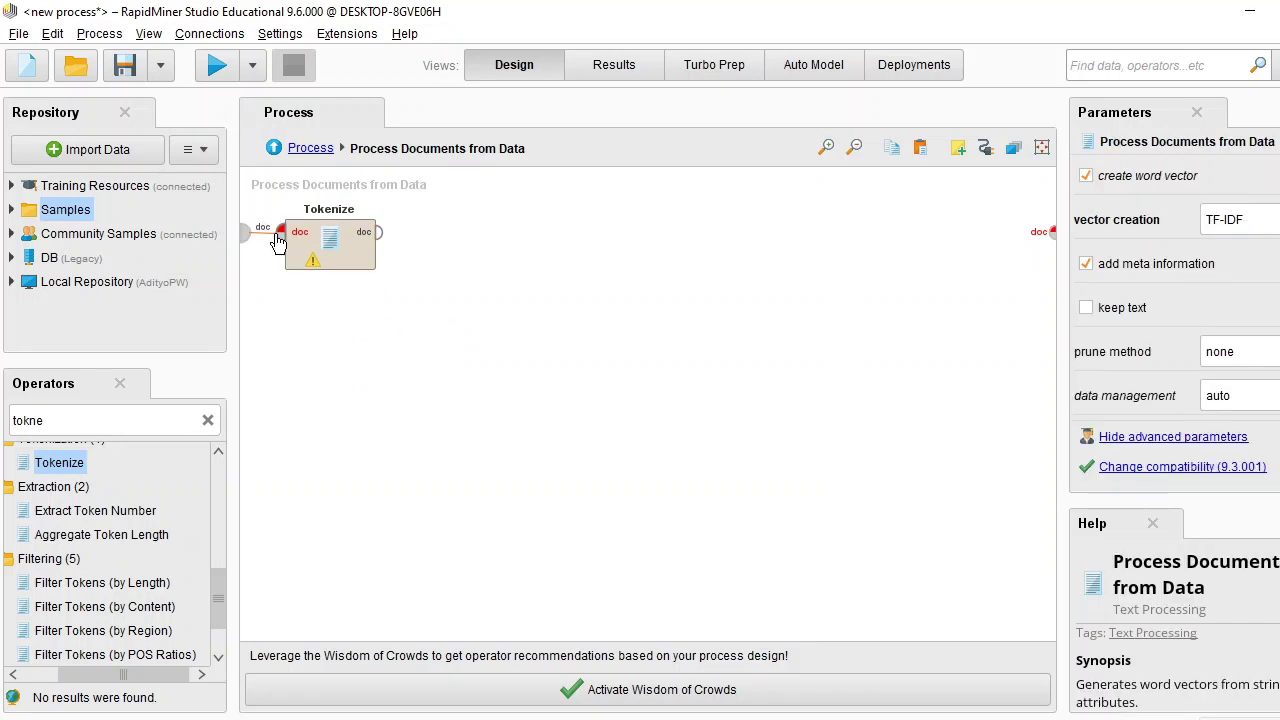
{"action": "left_click", "coordinate": [314, 237]}
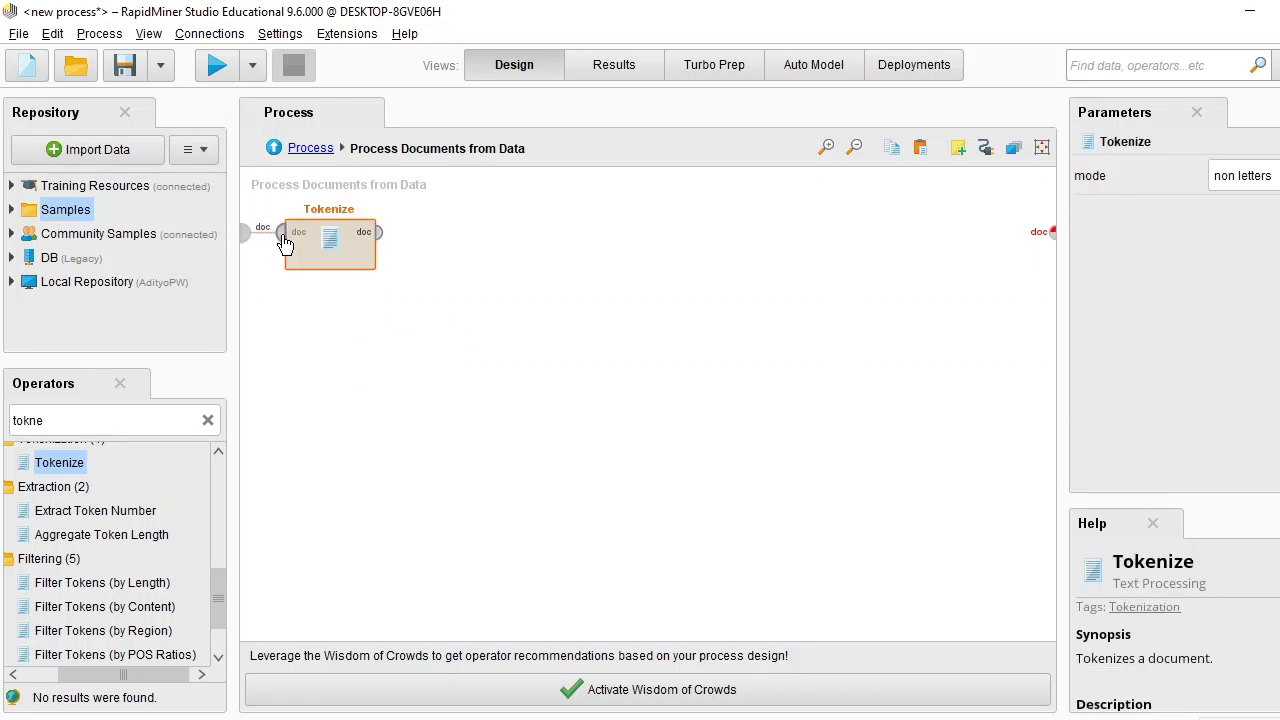
{"action": "left_click", "coordinate": [380, 233]}
{"action": "left_click_drag", "start_coordinate": [334, 243], "coordinate": [401, 243]}
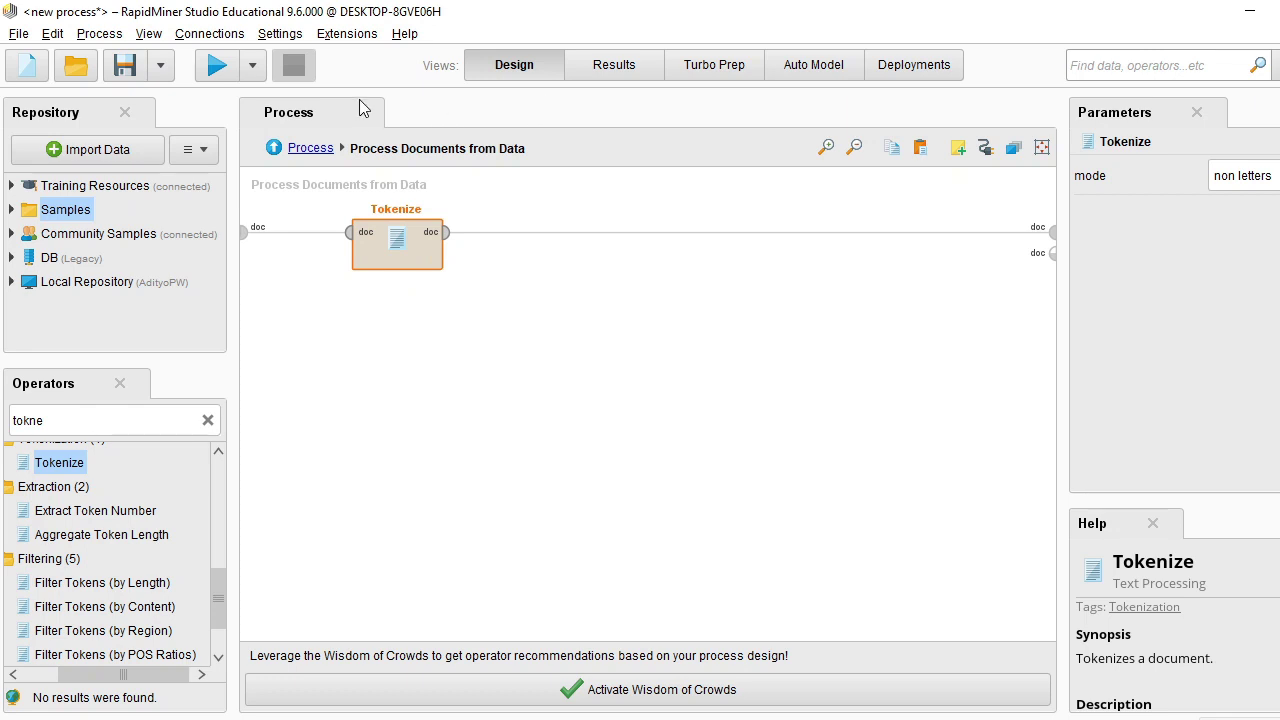
Return to the main process, run it, and examine the widened Text column of the resulting example set.
{"action": "left_click", "coordinate": [306, 149]}
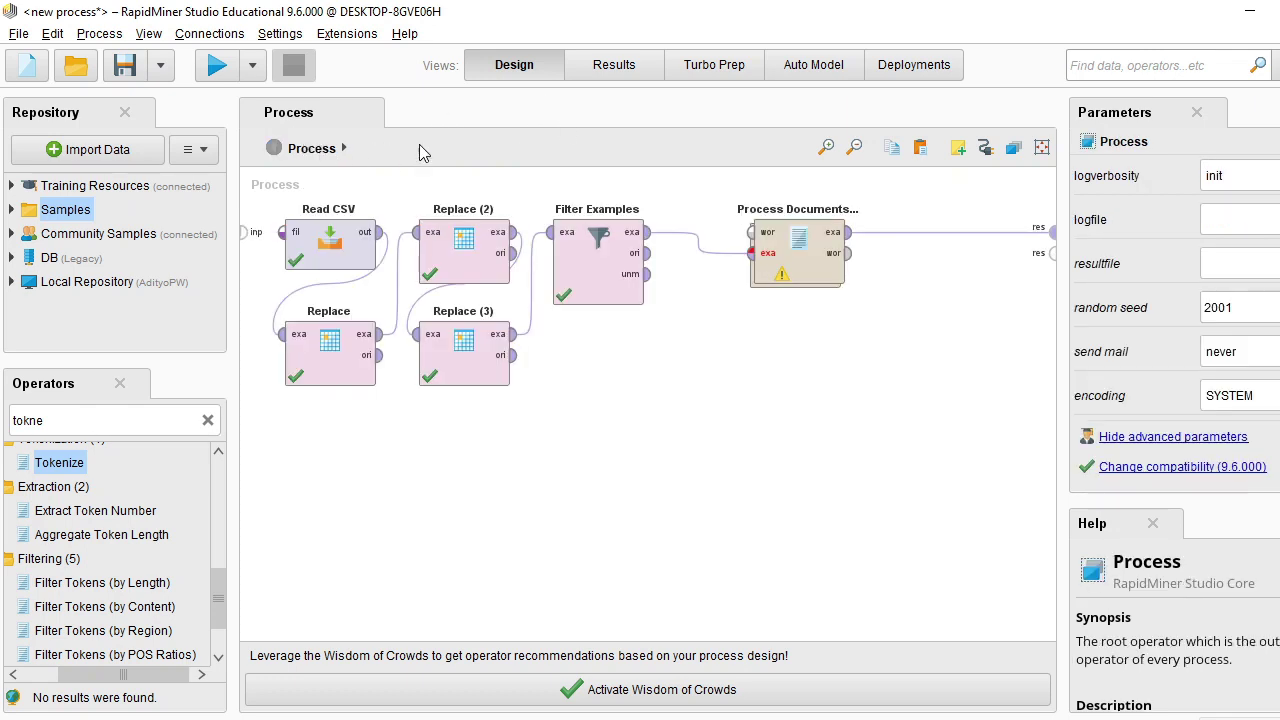
{"action": "left_click", "coordinate": [217, 65]}
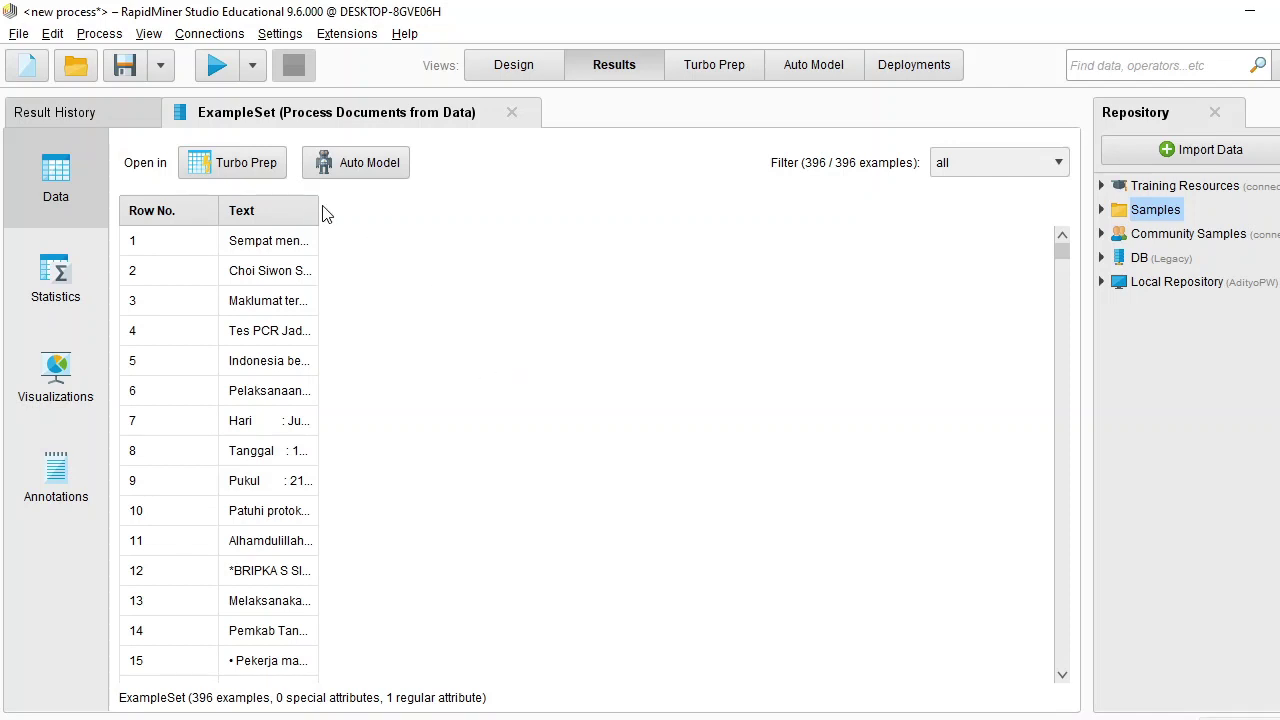
{"action": "left_click_drag", "start_coordinate": [318, 212], "coordinate": [641, 212]}
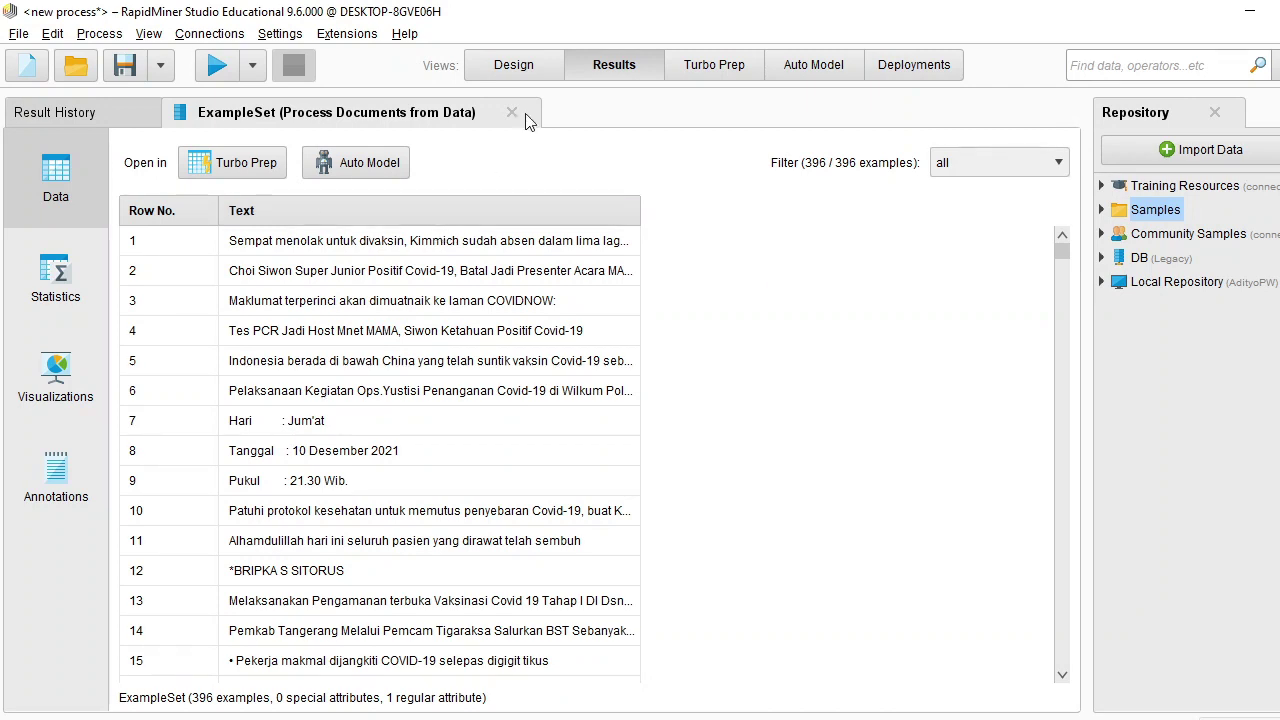
Return to the process design and examine the Read CSV operator's parameters, including its data set meta data information.
{"action": "left_click", "coordinate": [514, 64]}
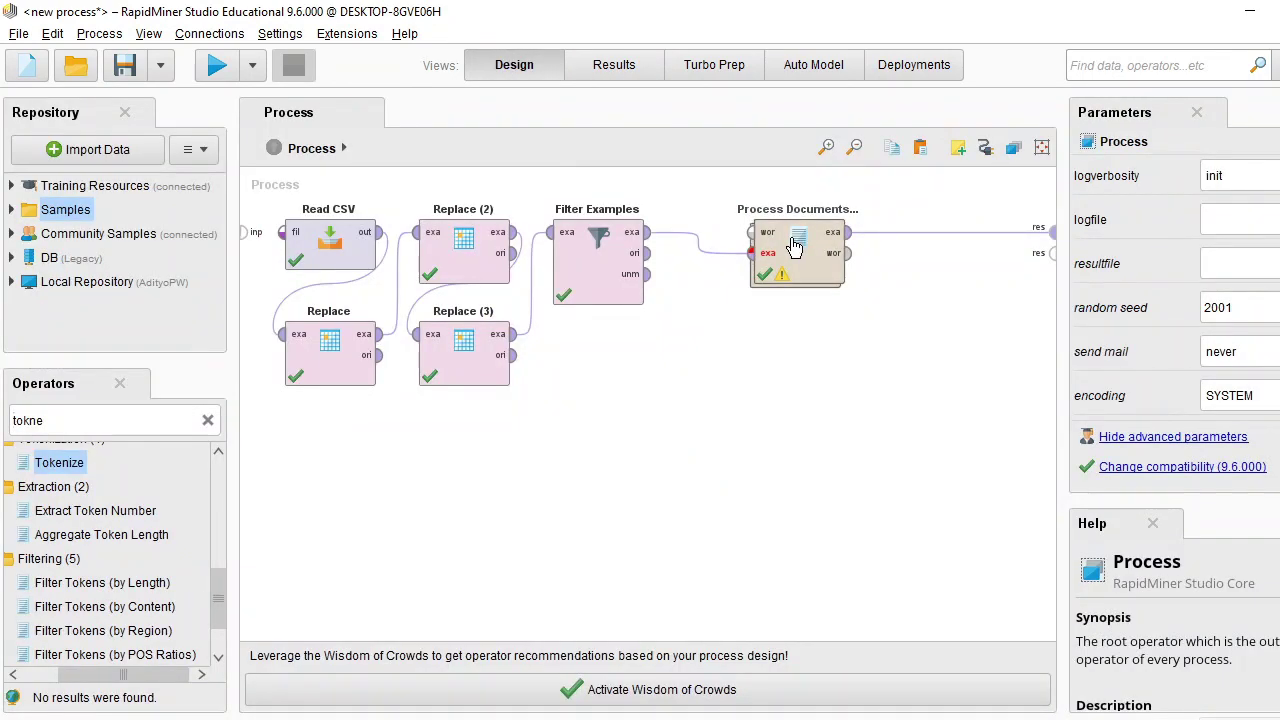
{"action": "left_click", "coordinate": [793, 245]}
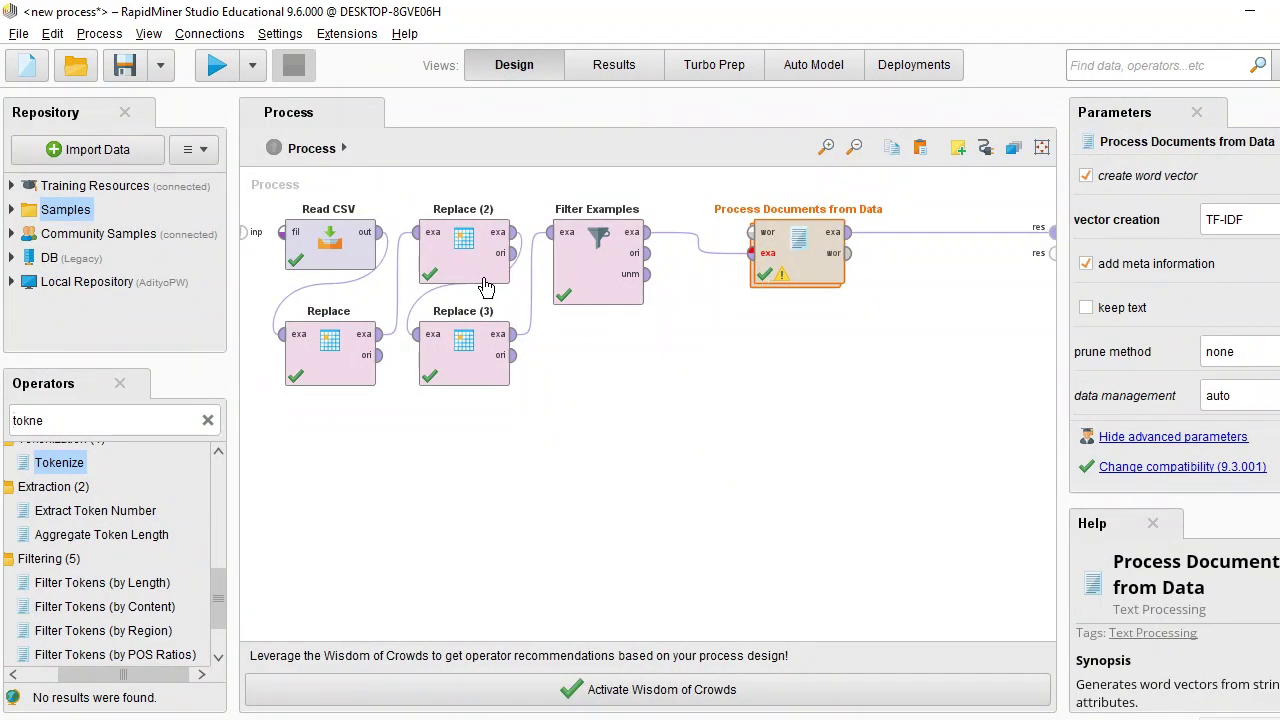
{"action": "left_click", "coordinate": [343, 236]}
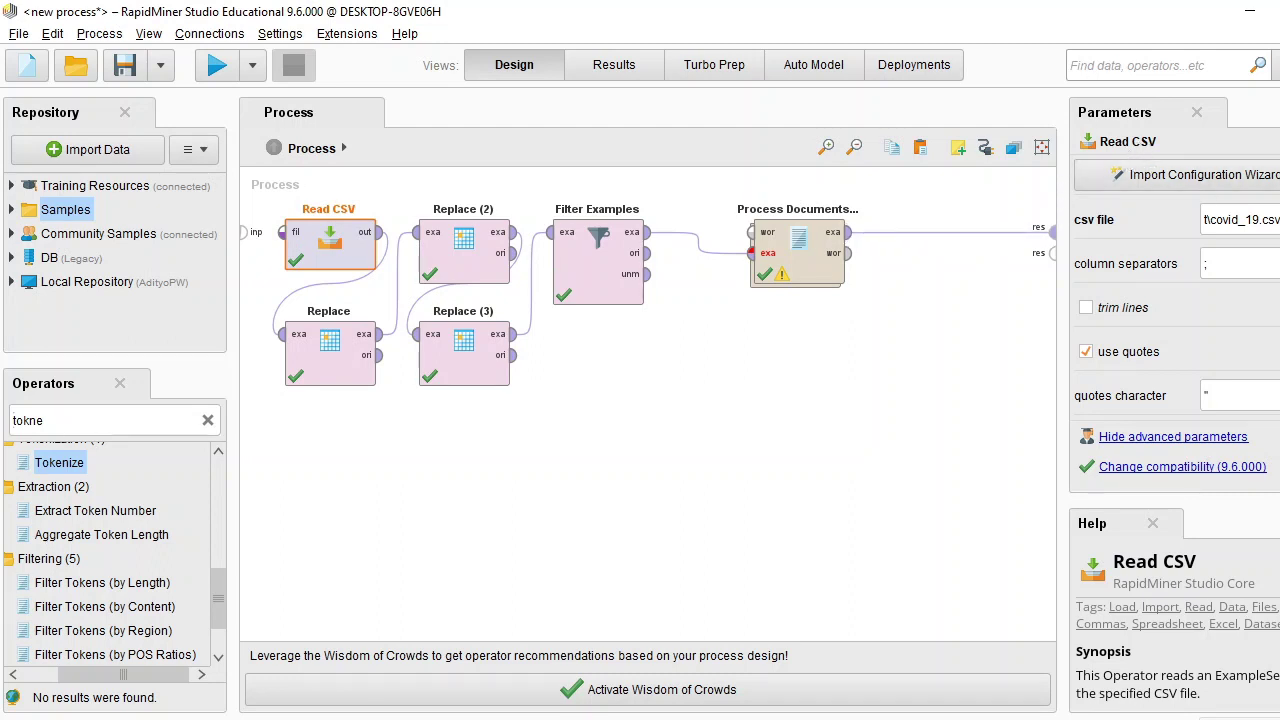
{"action": "scroll", "coordinate": [1175, 290], "scroll_direction": "down", "scroll_amount": 6}
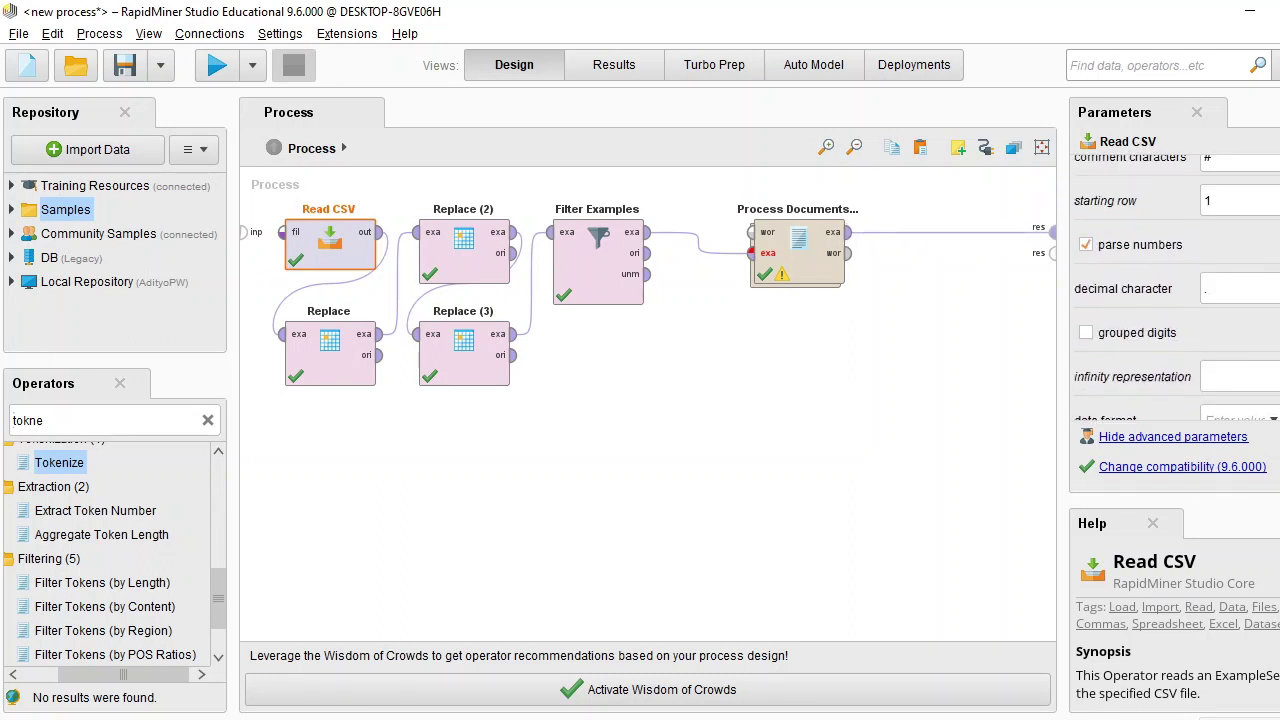
{"action": "scroll", "coordinate": [1175, 290], "scroll_direction": "down", "scroll_amount": 7}
{"action": "scroll", "coordinate": [1175, 290], "scroll_direction": "up", "scroll_amount": 12}
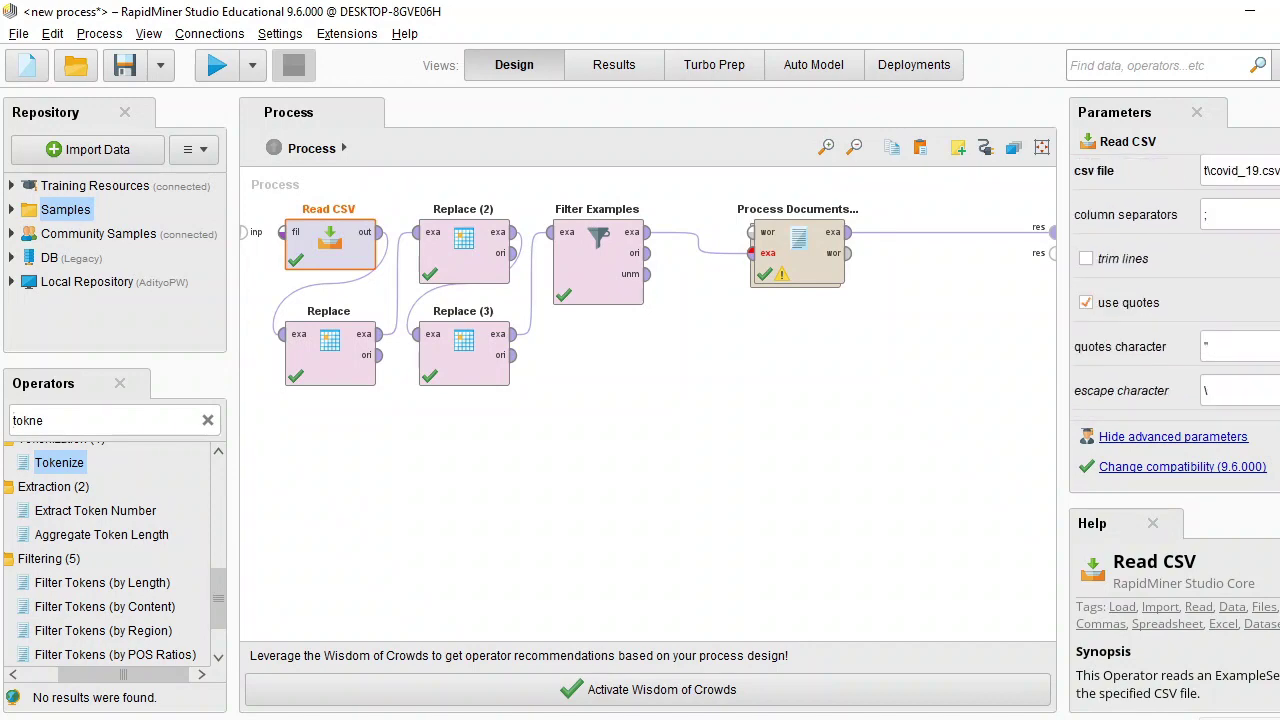
{"action": "scroll", "coordinate": [1175, 290], "scroll_direction": "down", "scroll_amount": 8}
{"action": "scroll", "coordinate": [1175, 290], "scroll_direction": "down", "scroll_amount": 4}
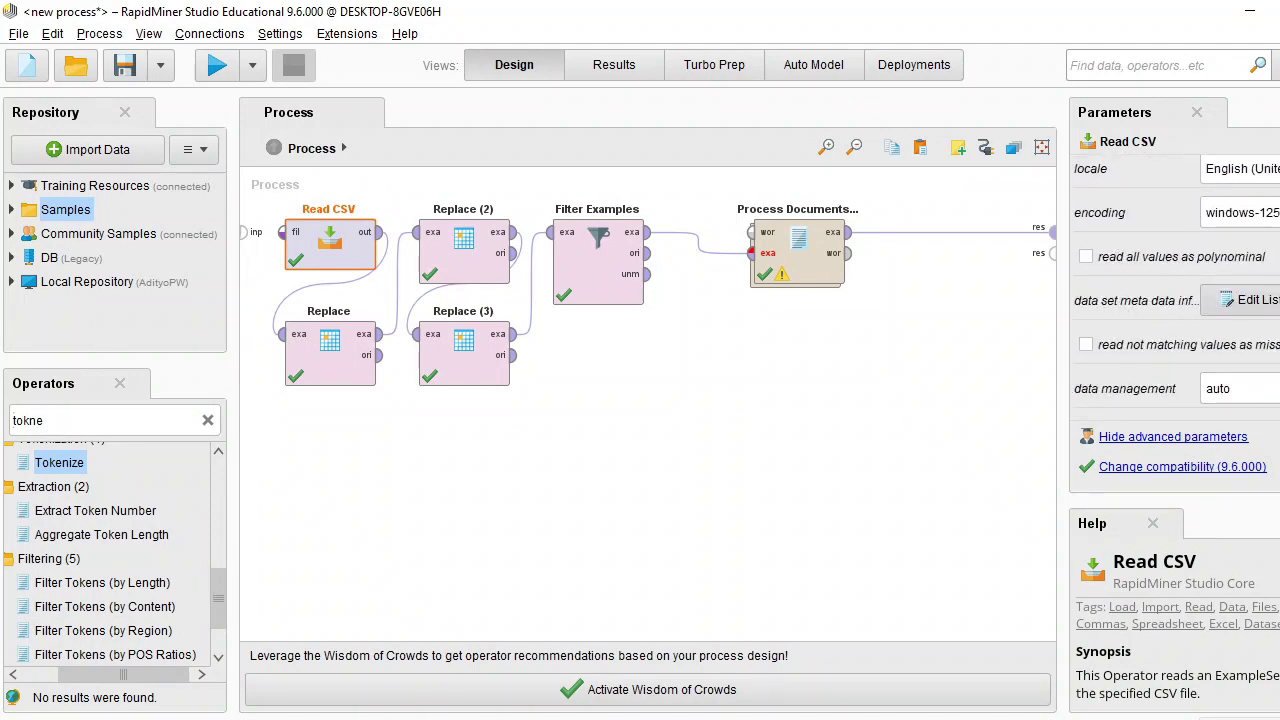
{"action": "left_click", "coordinate": [1277, 301]}
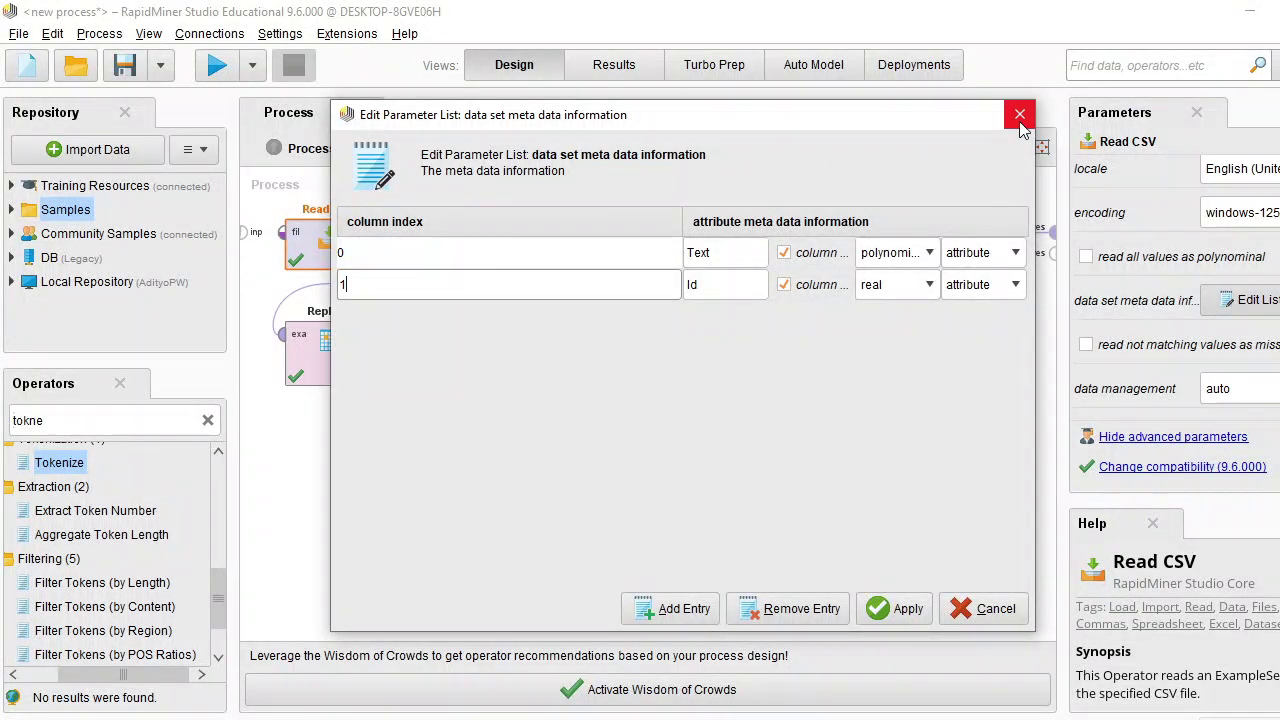
{"action": "left_click", "coordinate": [1020, 115]}
In Read CSV's data set meta data information, set the Text column's type to text and apply the change.
{"action": "left_click", "coordinate": [1250, 300]}
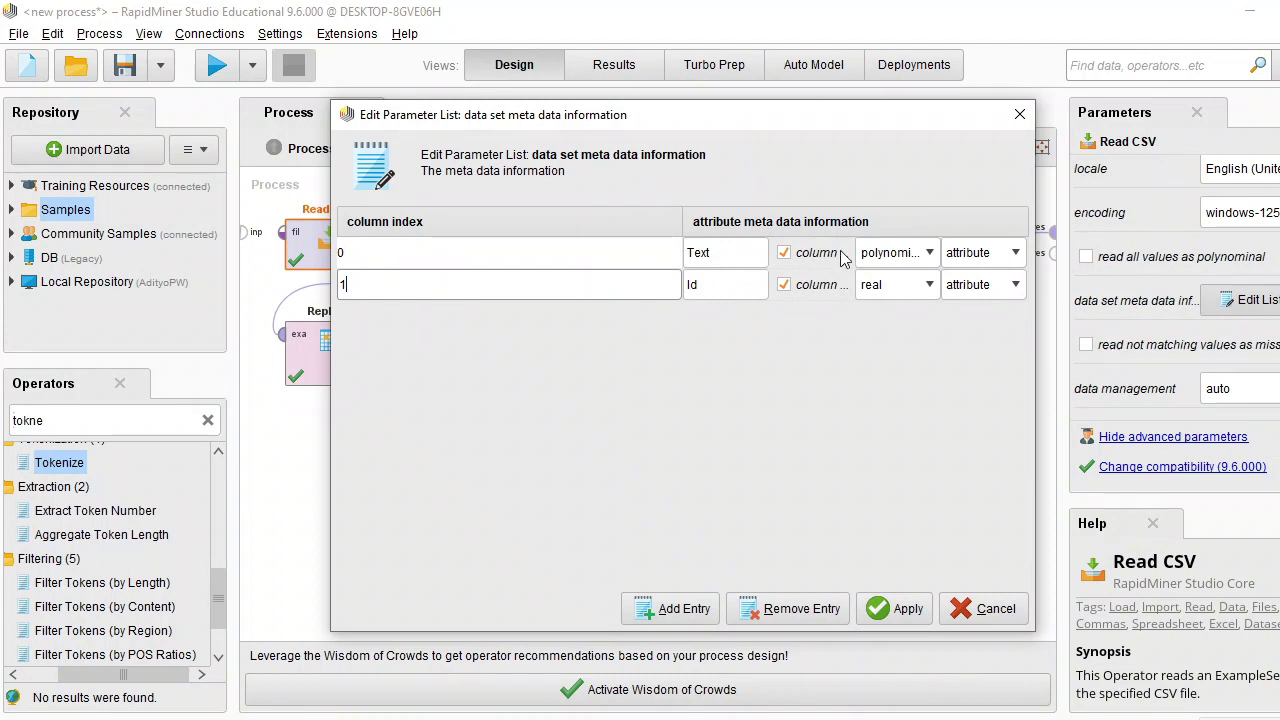
{"action": "left_click", "coordinate": [927, 254]}
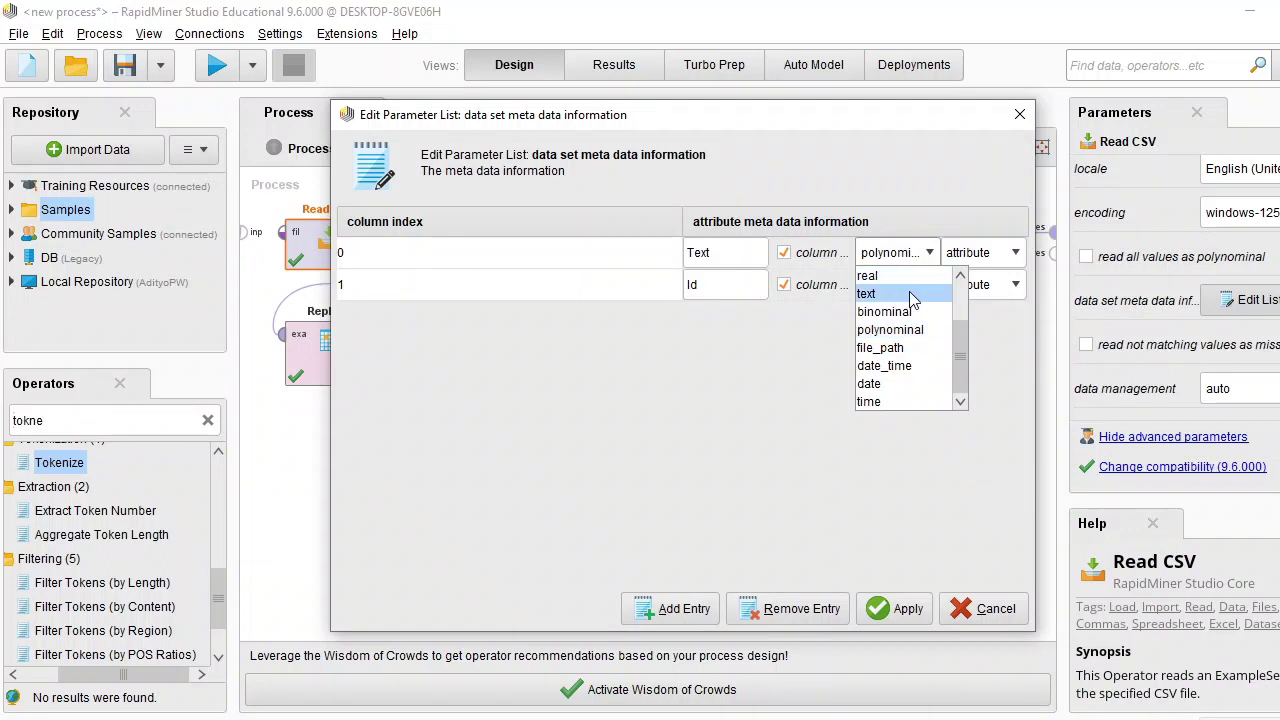
{"action": "left_click", "coordinate": [910, 294]}
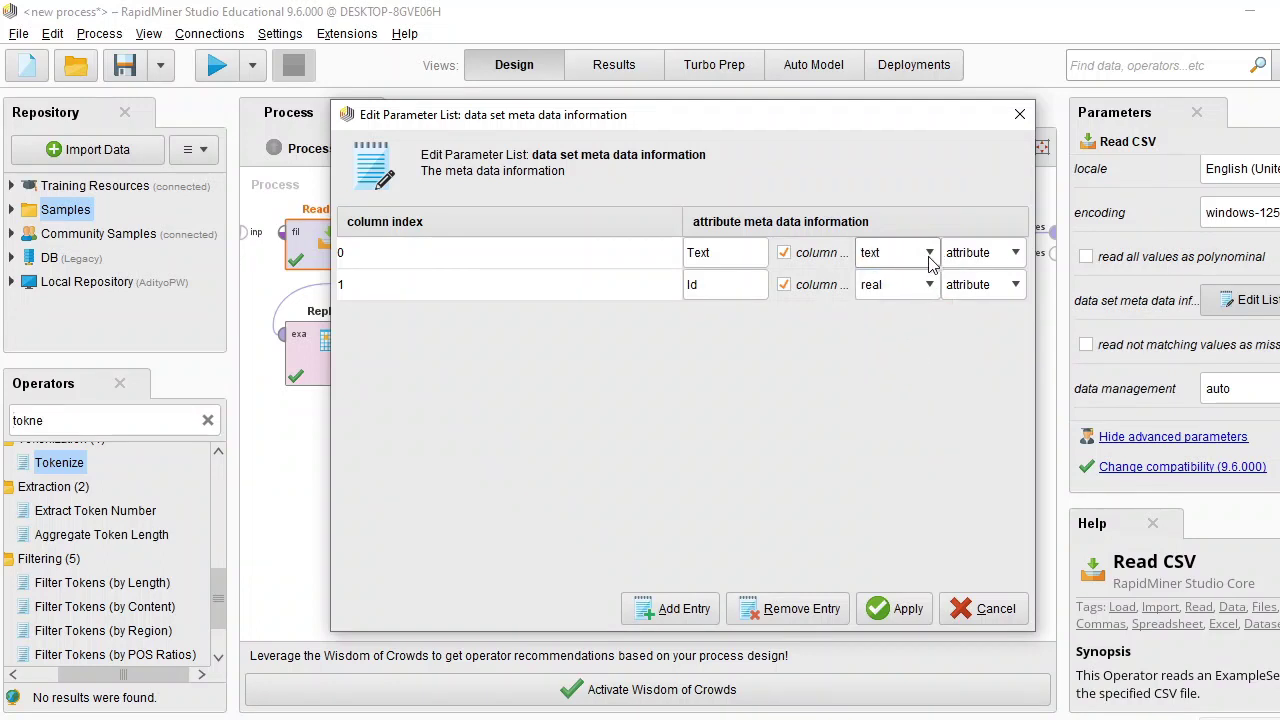
{"action": "left_click", "coordinate": [900, 616]}
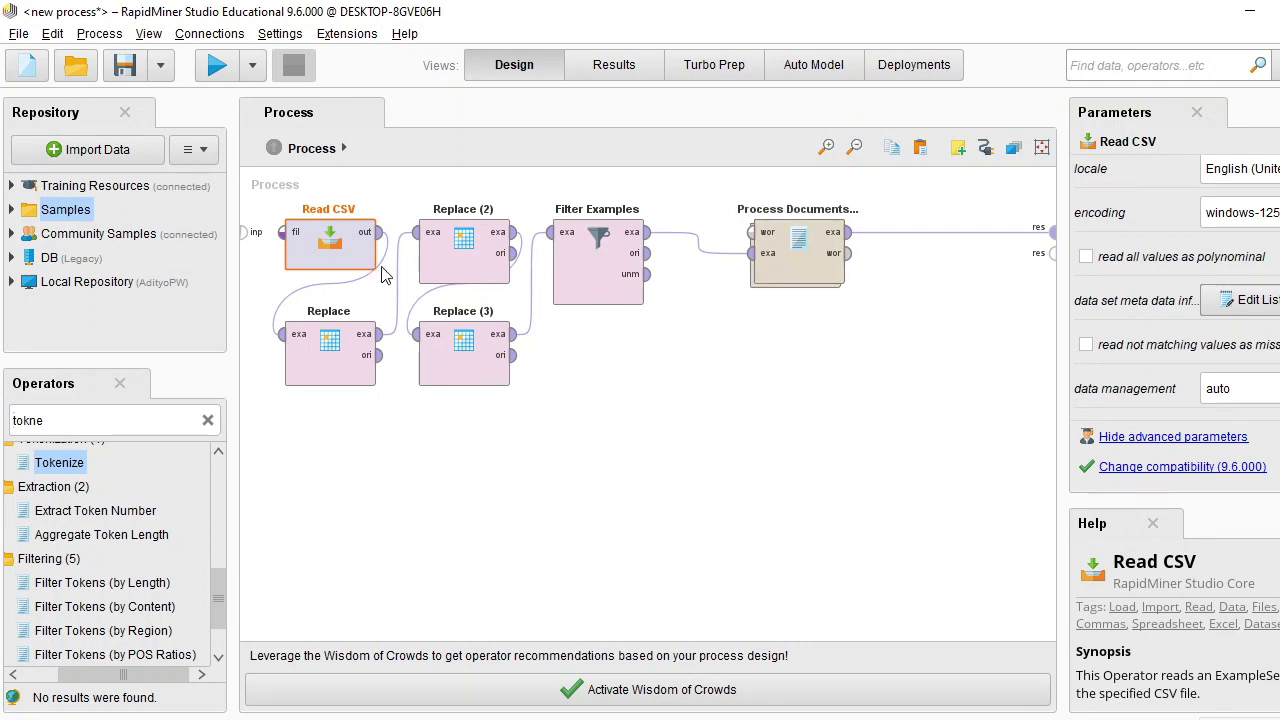
Run the process and examine the rows of the resulting word vector example set.
{"action": "left_click", "coordinate": [216, 65]}
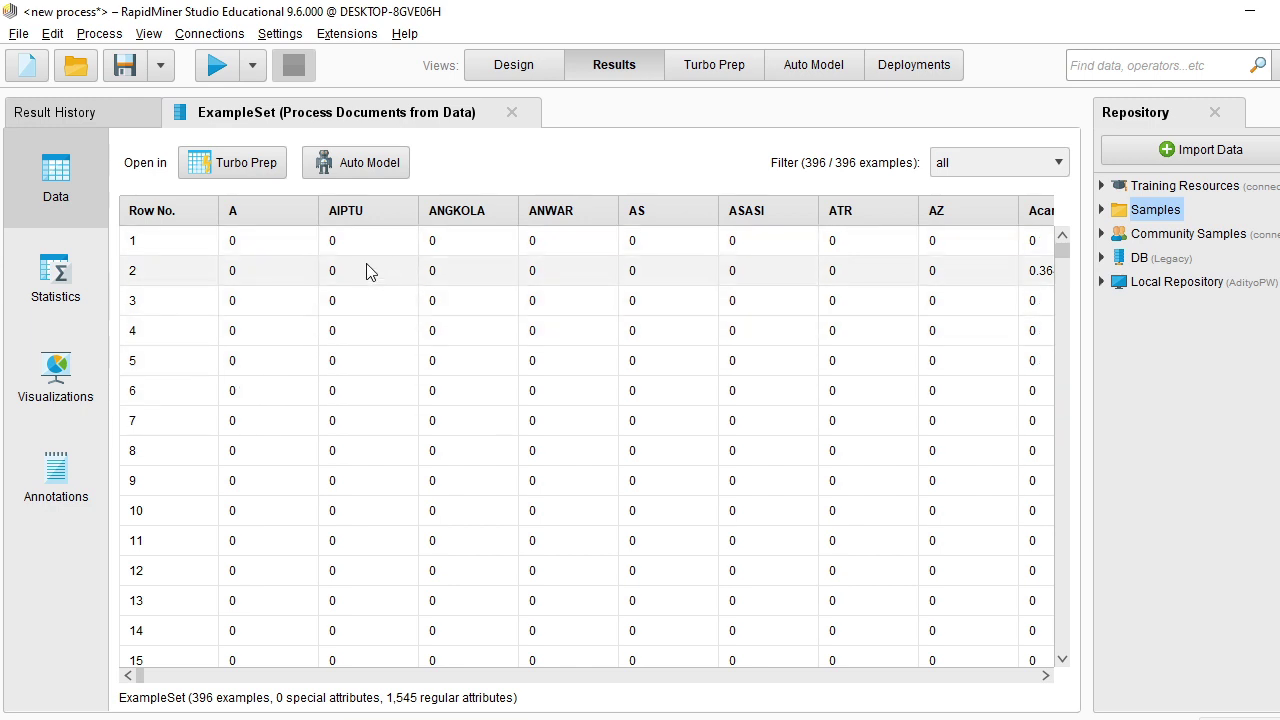
{"action": "scroll", "coordinate": [503, 400], "scroll_direction": "down", "scroll_amount": 1}
{"action": "scroll", "coordinate": [505, 400], "scroll_direction": "down", "scroll_amount": 1}
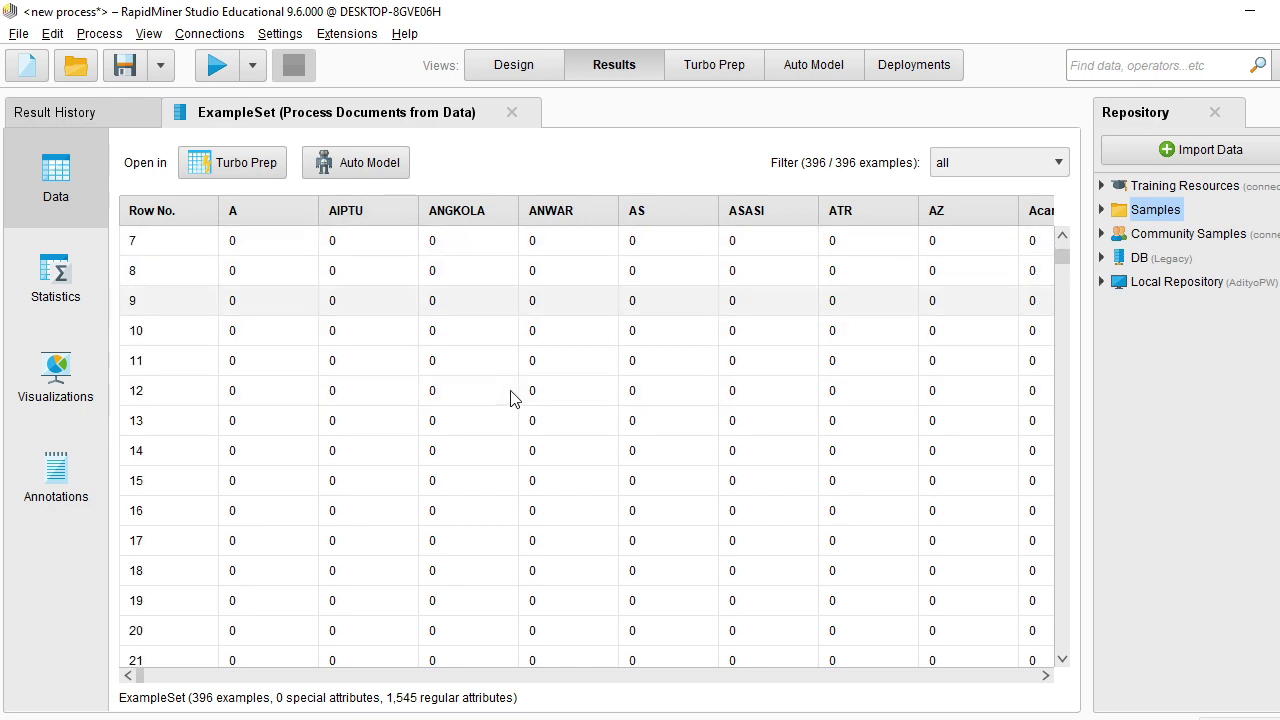
{"action": "scroll", "coordinate": [507, 392], "scroll_direction": "down", "scroll_amount": 6}
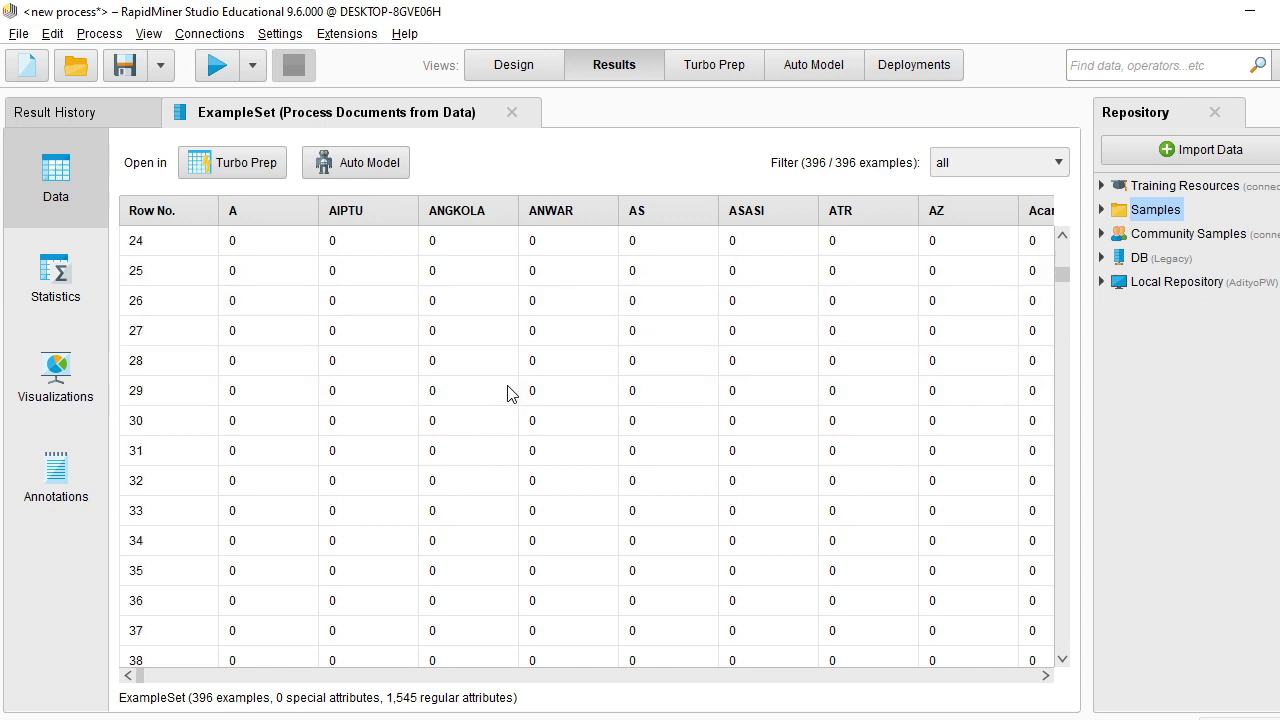
{"action": "scroll", "coordinate": [507, 392], "scroll_direction": "up", "scroll_amount": 5}
{"action": "scroll", "coordinate": [507, 392], "scroll_direction": "up", "scroll_amount": 1}
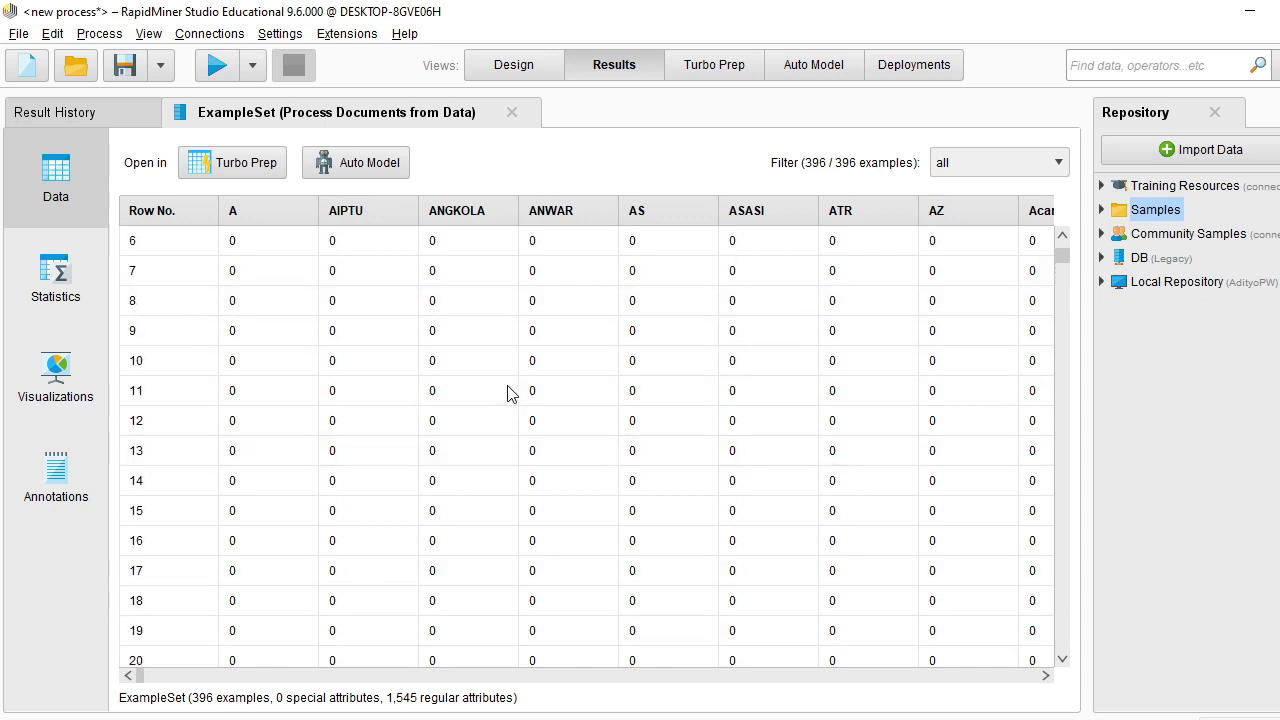
Back in the process design, connect the word list output of Process Documents from Data to the second process result.
{"action": "left_click", "coordinate": [512, 65]}
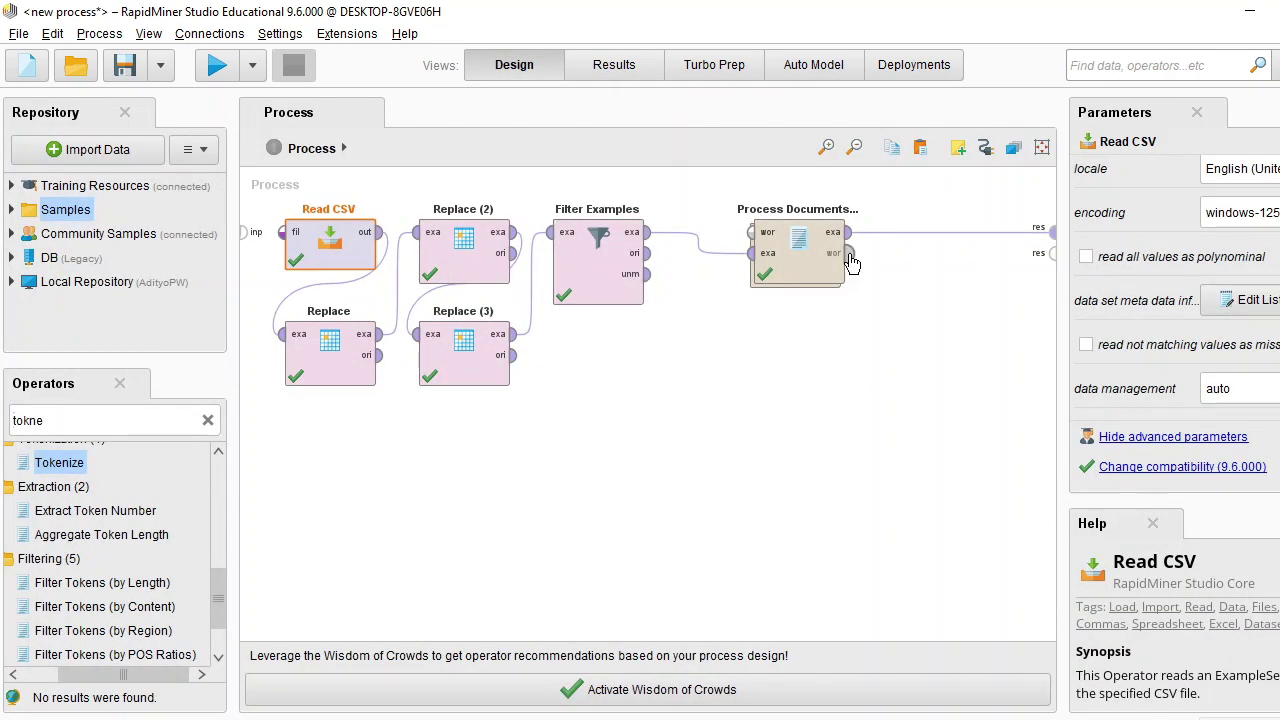
{"action": "mouse_move", "coordinate": [851, 262]}
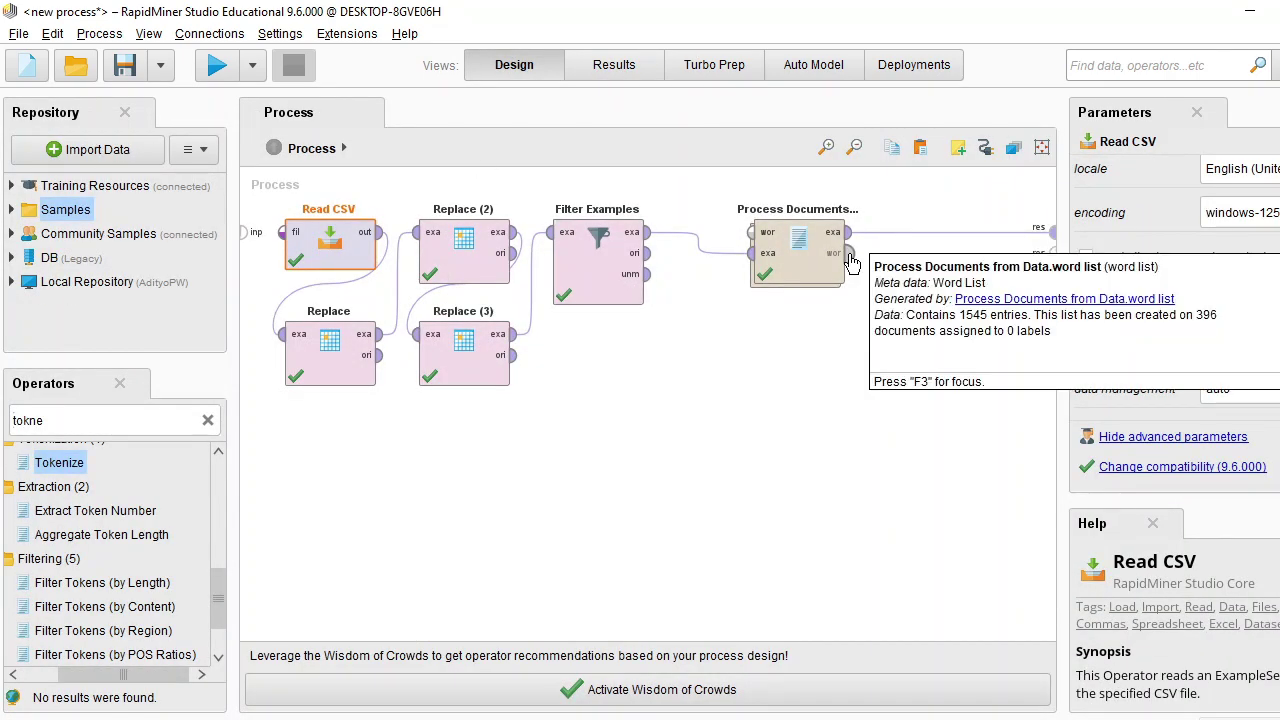
{"action": "left_click", "coordinate": [849, 258]}
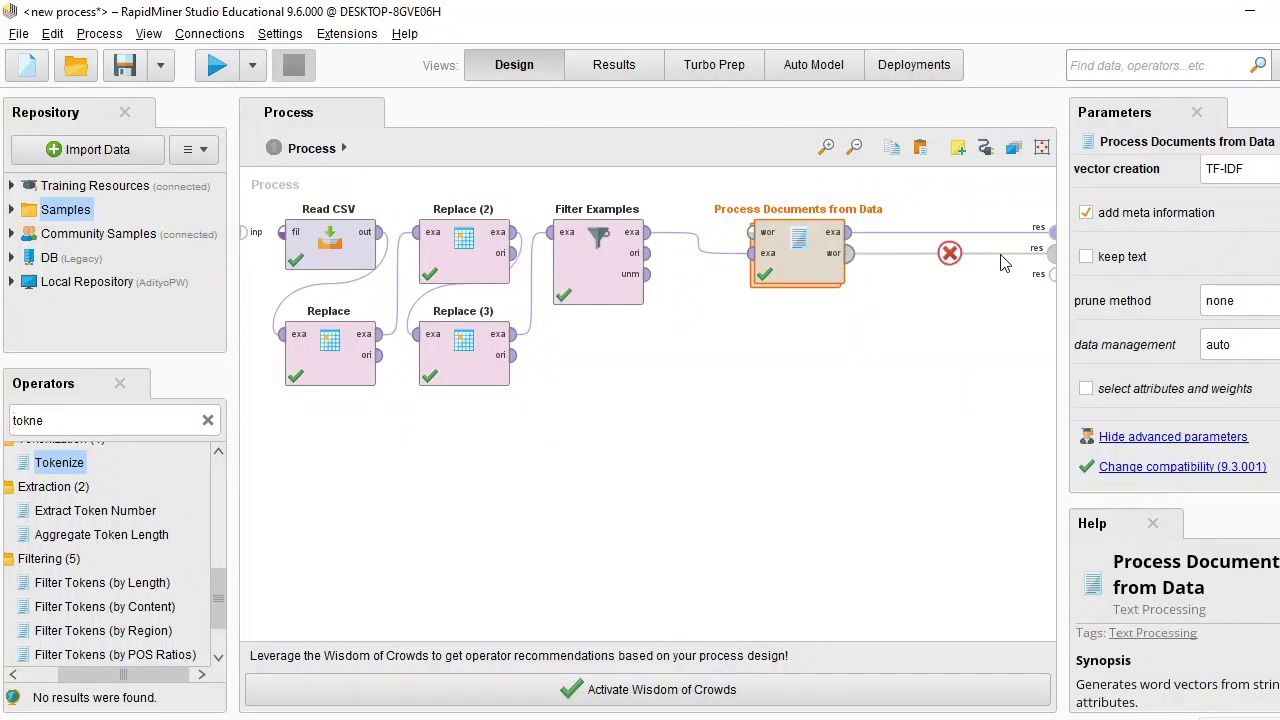
Run the process, compare both results, and sort the widened WordList table by Total Occurences in descending order.
{"action": "left_click", "coordinate": [217, 66]}
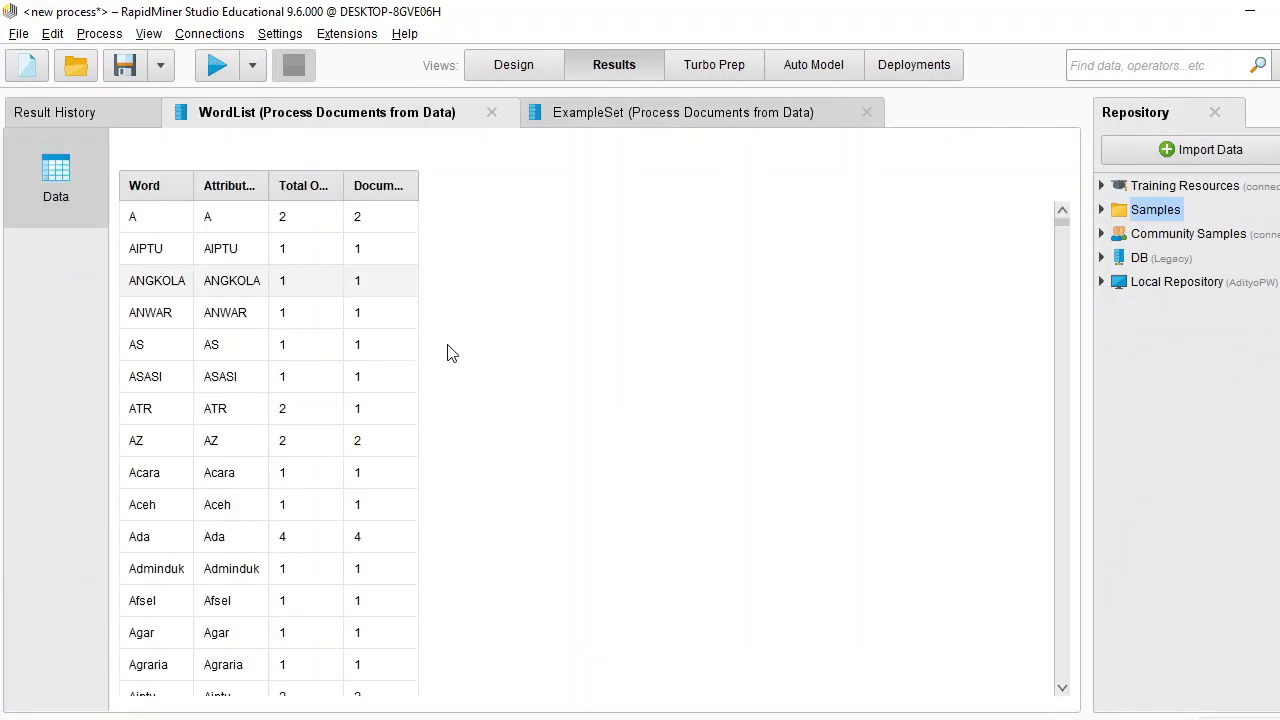
{"action": "left_click_drag", "start_coordinate": [267, 187], "coordinate": [377, 187]}
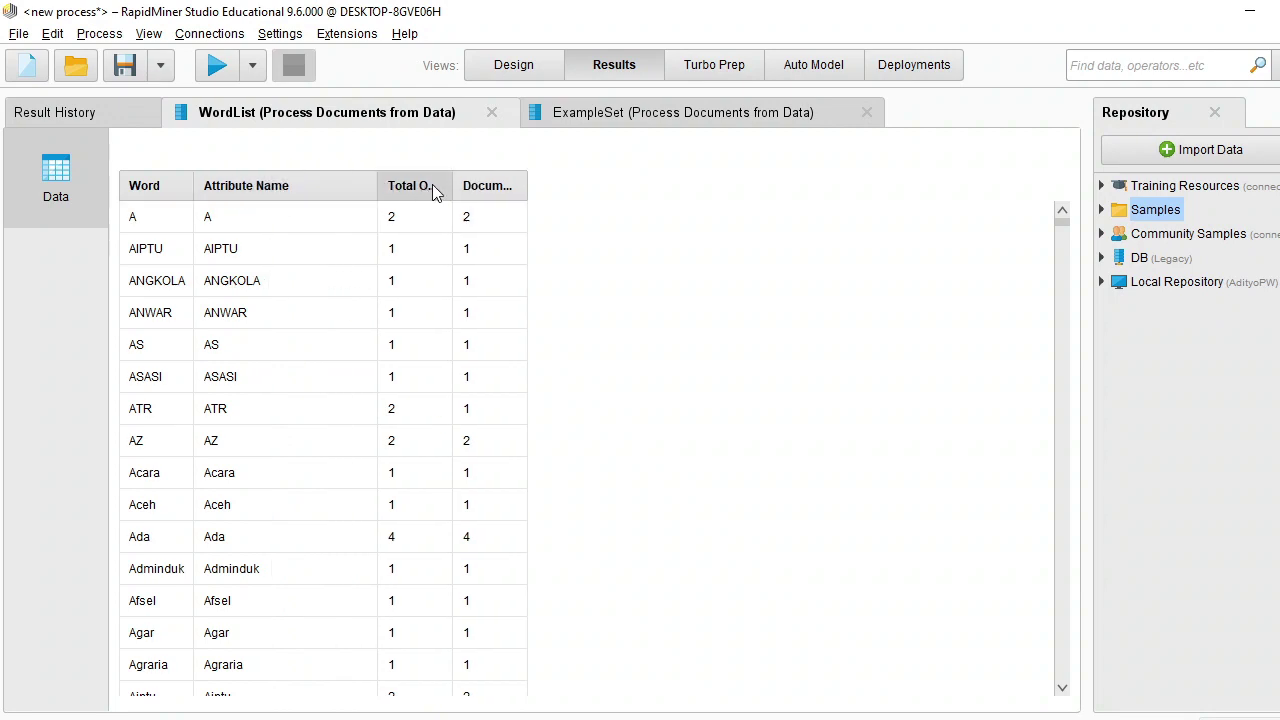
{"action": "left_click", "coordinate": [648, 114]}
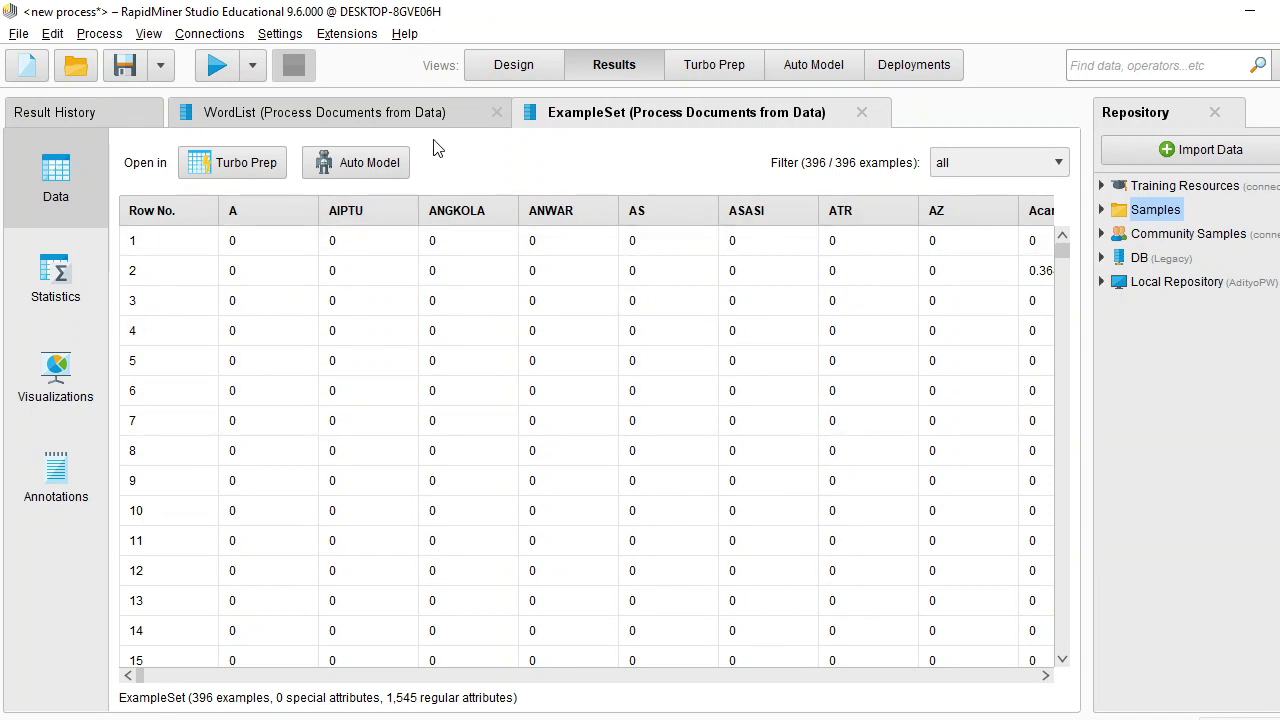
{"action": "left_click", "coordinate": [430, 113]}
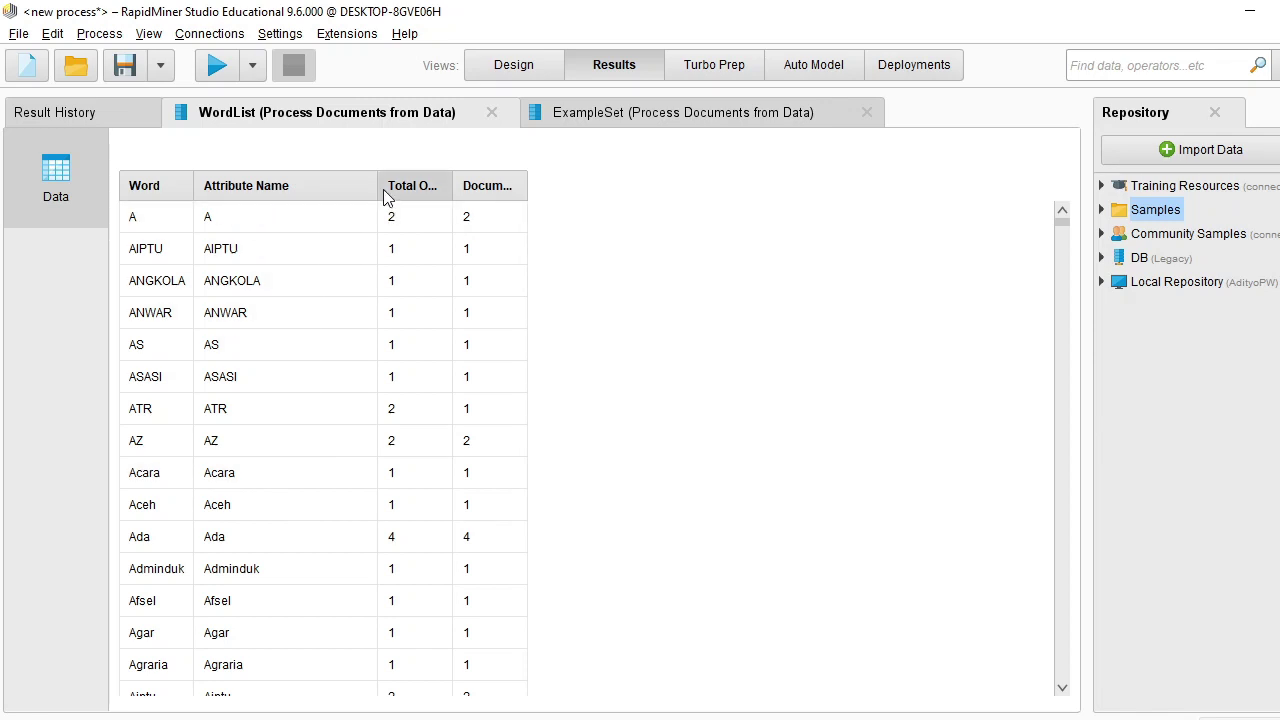
{"action": "left_click_drag", "start_coordinate": [377, 189], "coordinate": [689, 186]}
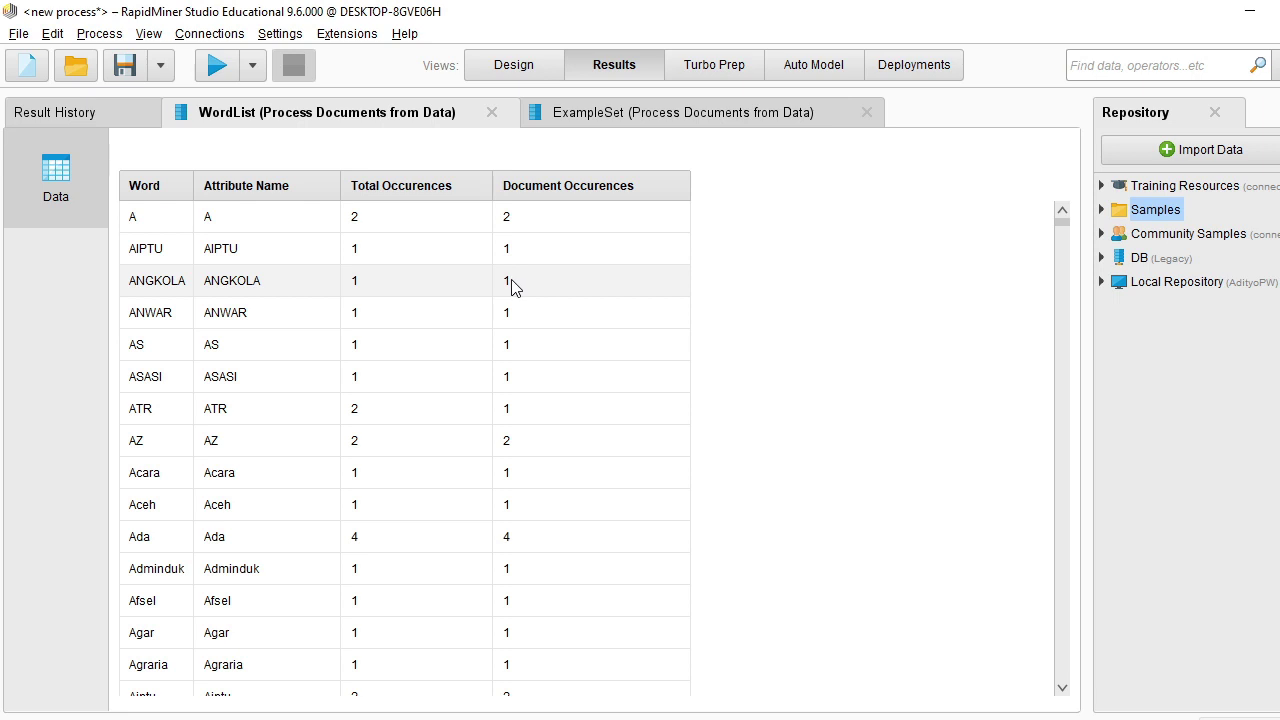
{"action": "left_click", "coordinate": [460, 185]}
{"action": "left_click", "coordinate": [467, 186]}
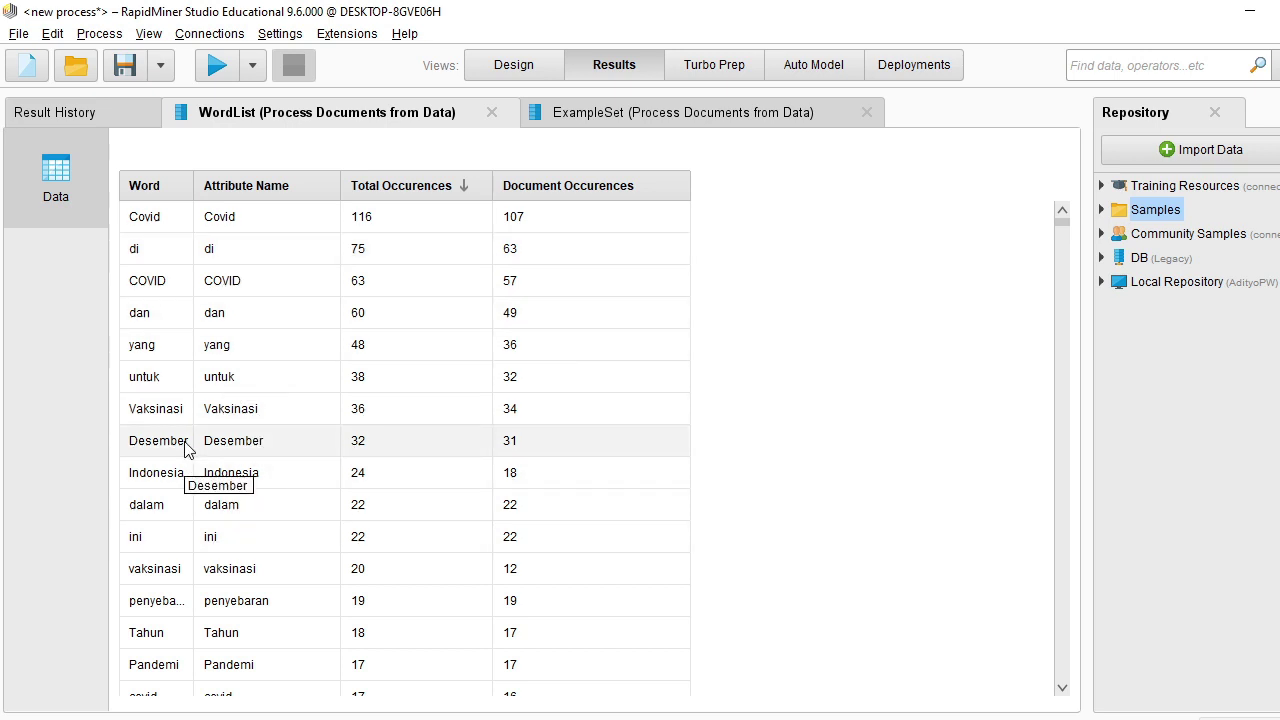
Remove the example set connection from Process Documents from Data to the result, and move the operator closer to Filter Examples.
{"action": "left_click", "coordinate": [521, 62]}
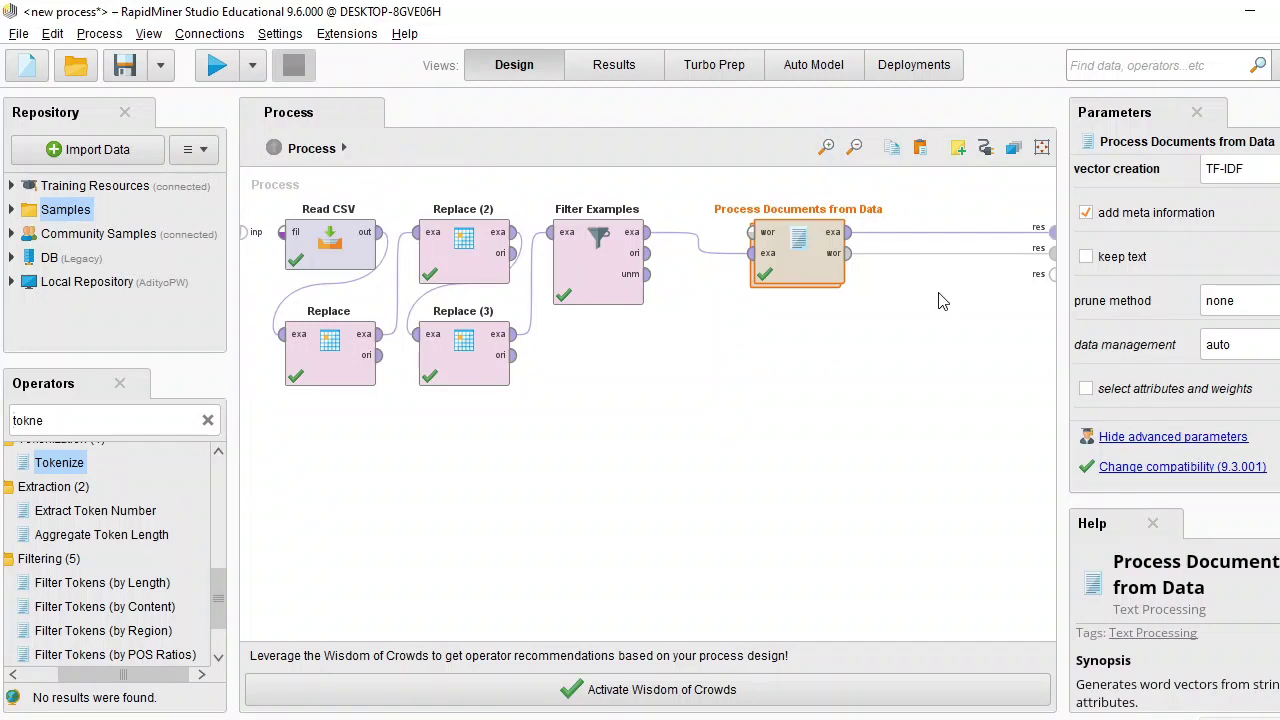
{"action": "left_click", "coordinate": [951, 237]}
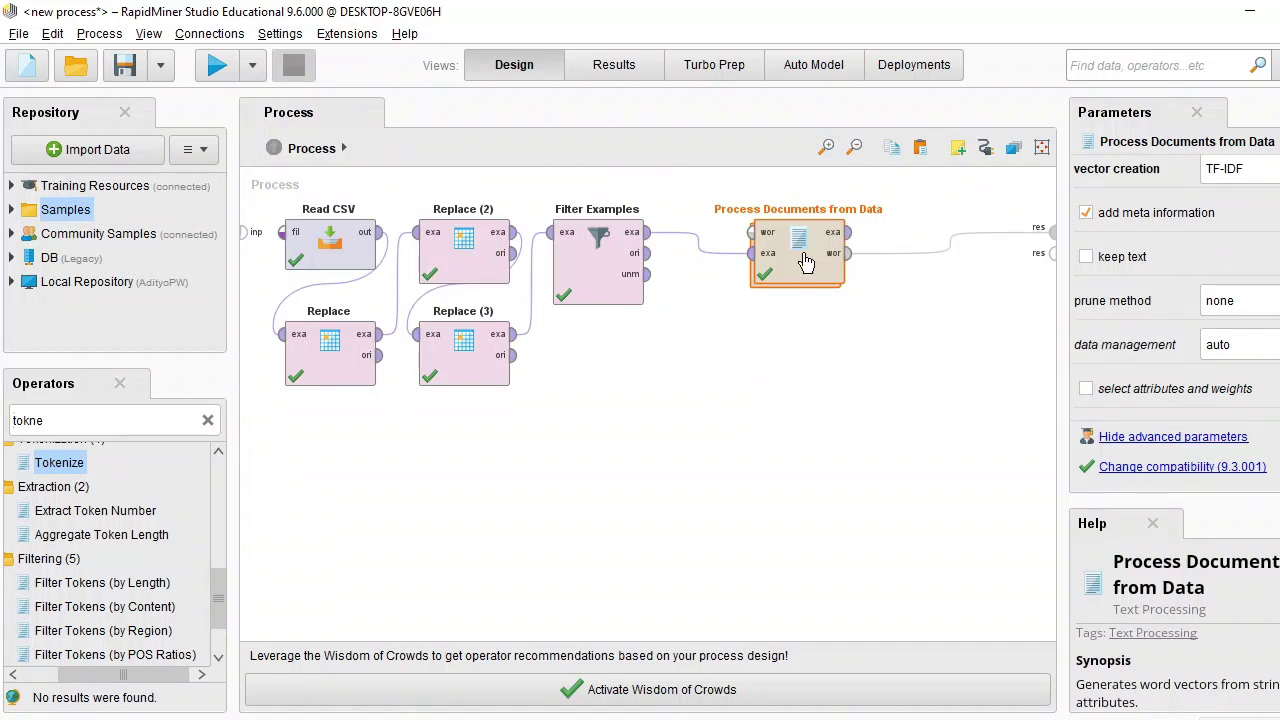
{"action": "left_click_drag", "start_coordinate": [785, 245], "coordinate": [718, 245]}
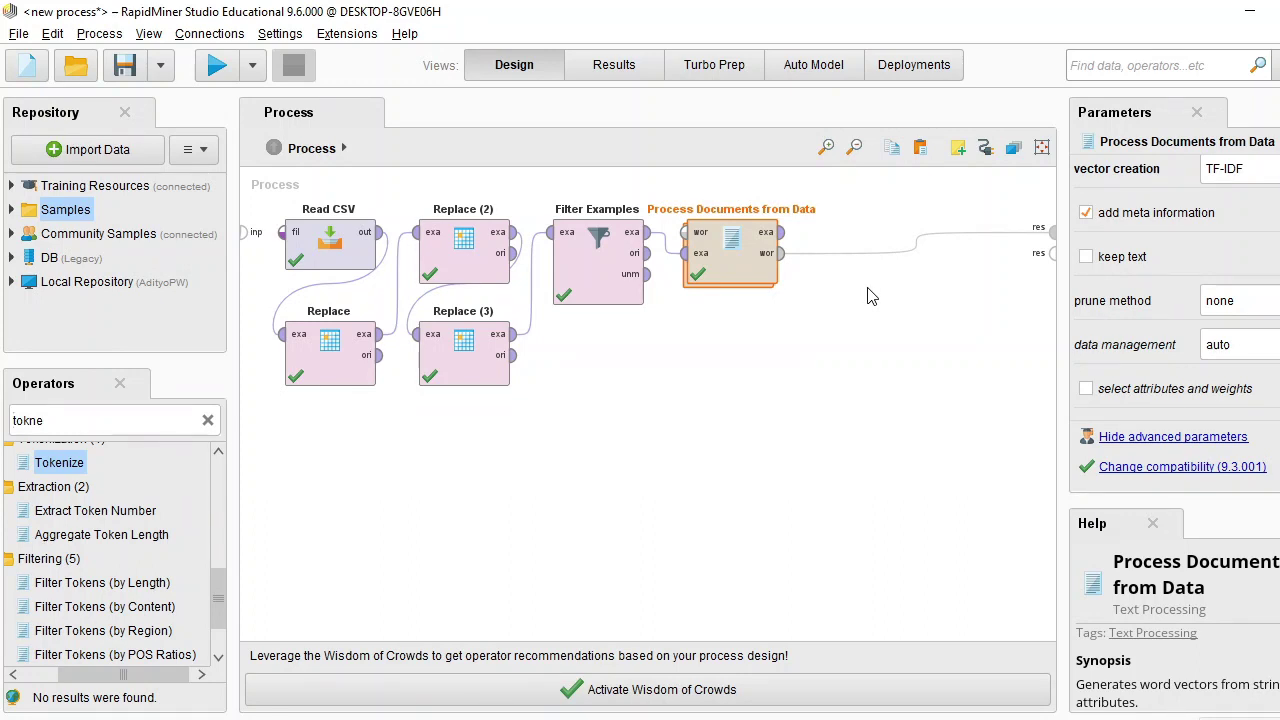
Open the Process Documents from Data subprocess and move the Tokenize operator closer to the document input.
{"action": "double_click", "coordinate": [731, 243]}
{"action": "left_click", "coordinate": [395, 240]}
{"action": "left_click_drag", "start_coordinate": [395, 240], "coordinate": [352, 238]}
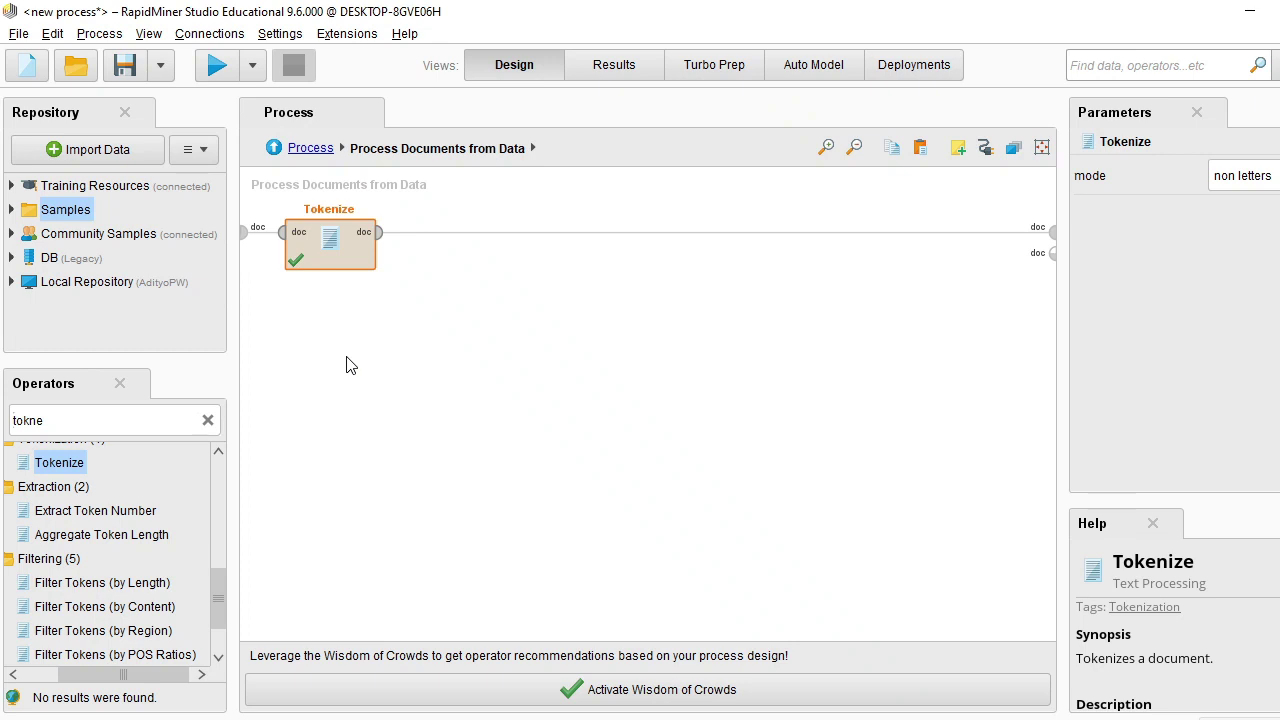
Search operators for "transform" and insert Transform Cases between Tokenize and the document output, keeping lower case as its target.
{"action": "left_click", "coordinate": [208, 421]}
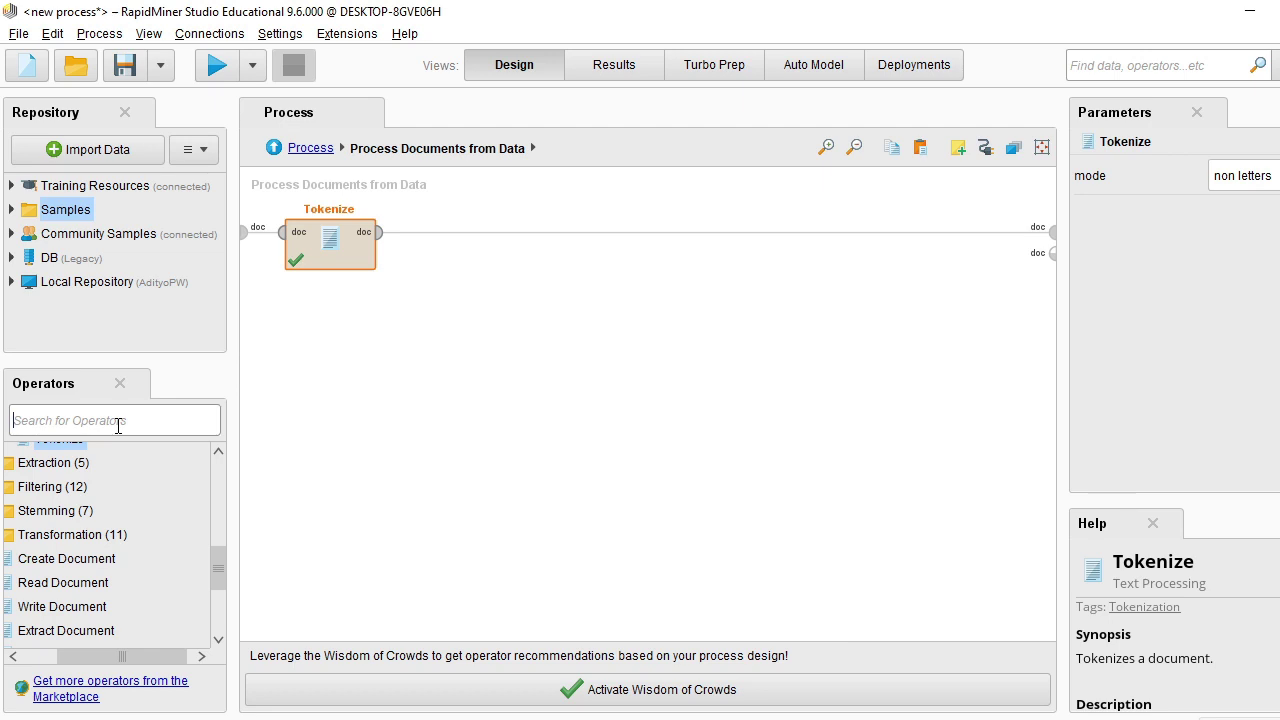
{"action": "type", "text": "trans"}
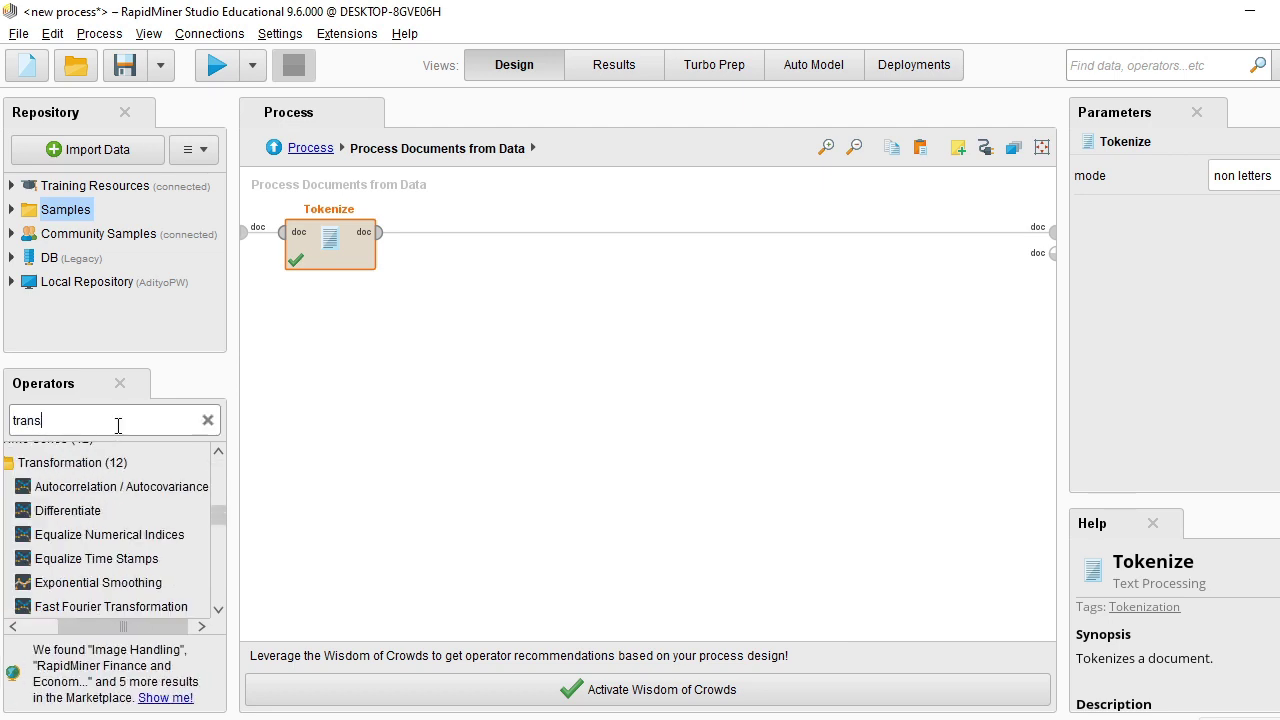
{"action": "type", "text": "form"}
{"action": "left_click_drag", "start_coordinate": [103, 460], "coordinate": [125, 557]}
{"action": "scroll", "coordinate": [126, 553], "scroll_direction": "up", "scroll_amount": 4}
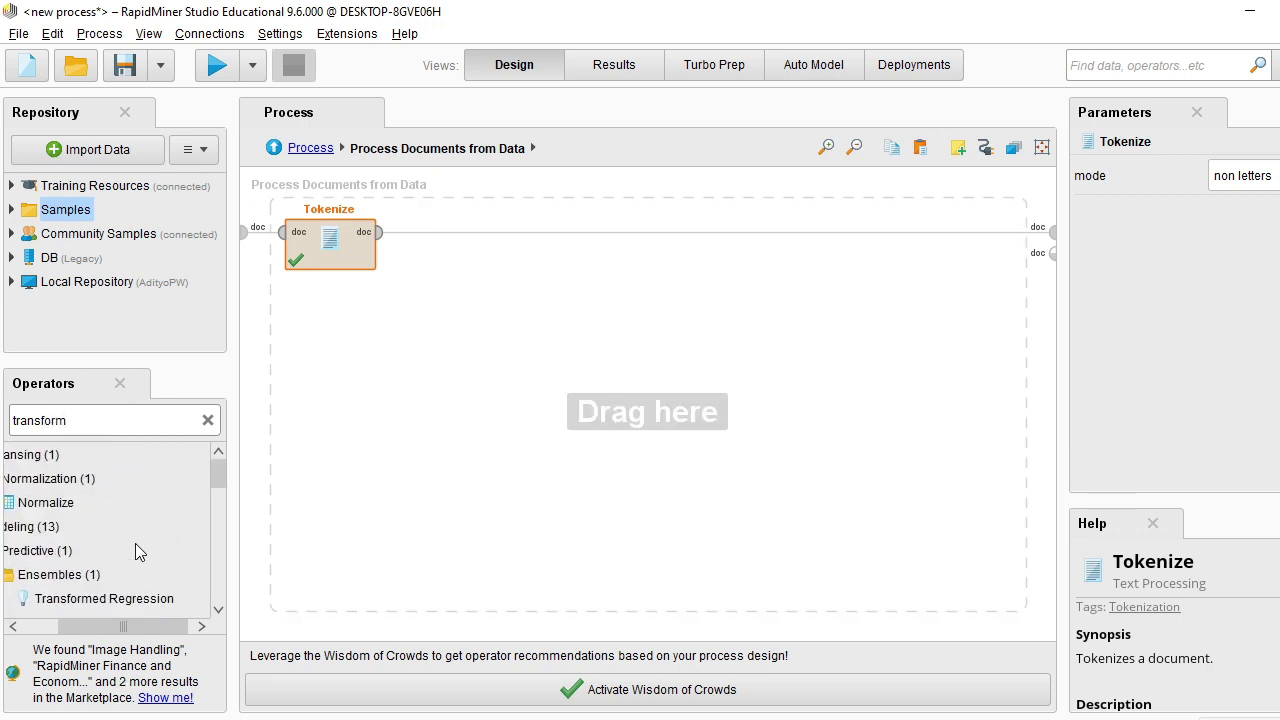
{"action": "scroll", "coordinate": [135, 545], "scroll_direction": "down", "scroll_amount": 8}
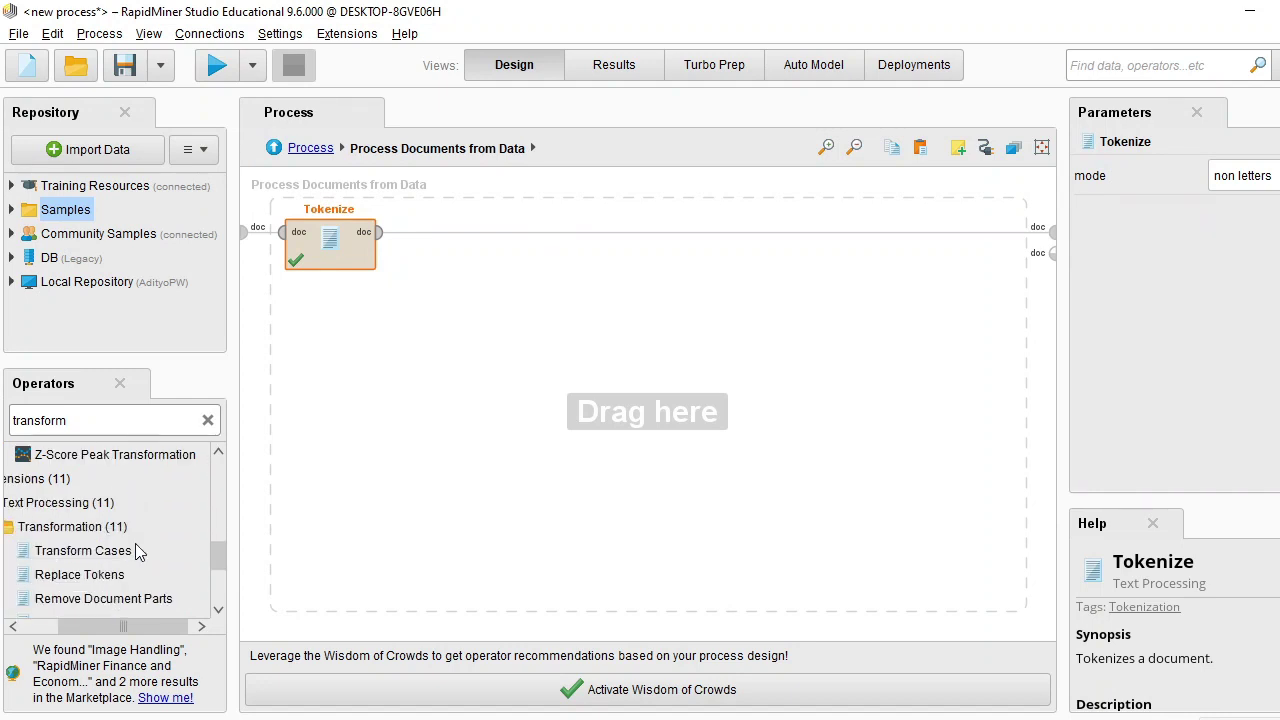
{"action": "left_click_drag", "start_coordinate": [103, 553], "coordinate": [440, 238]}
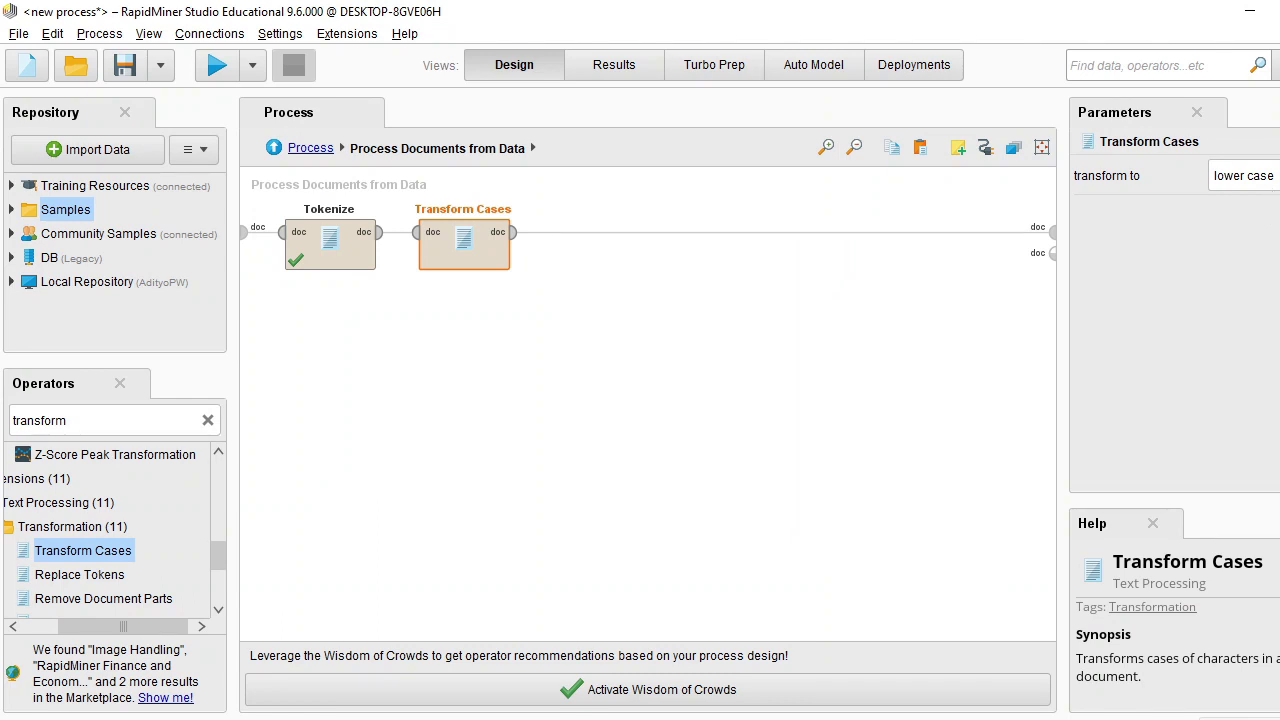
{"action": "left_click", "coordinate": [1268, 175]}
{"action": "key", "text": "Escape"}
Run the process, widen the WordList columns, and review the words sorted by Total Occurences in descending order.
{"action": "left_click", "coordinate": [218, 66]}
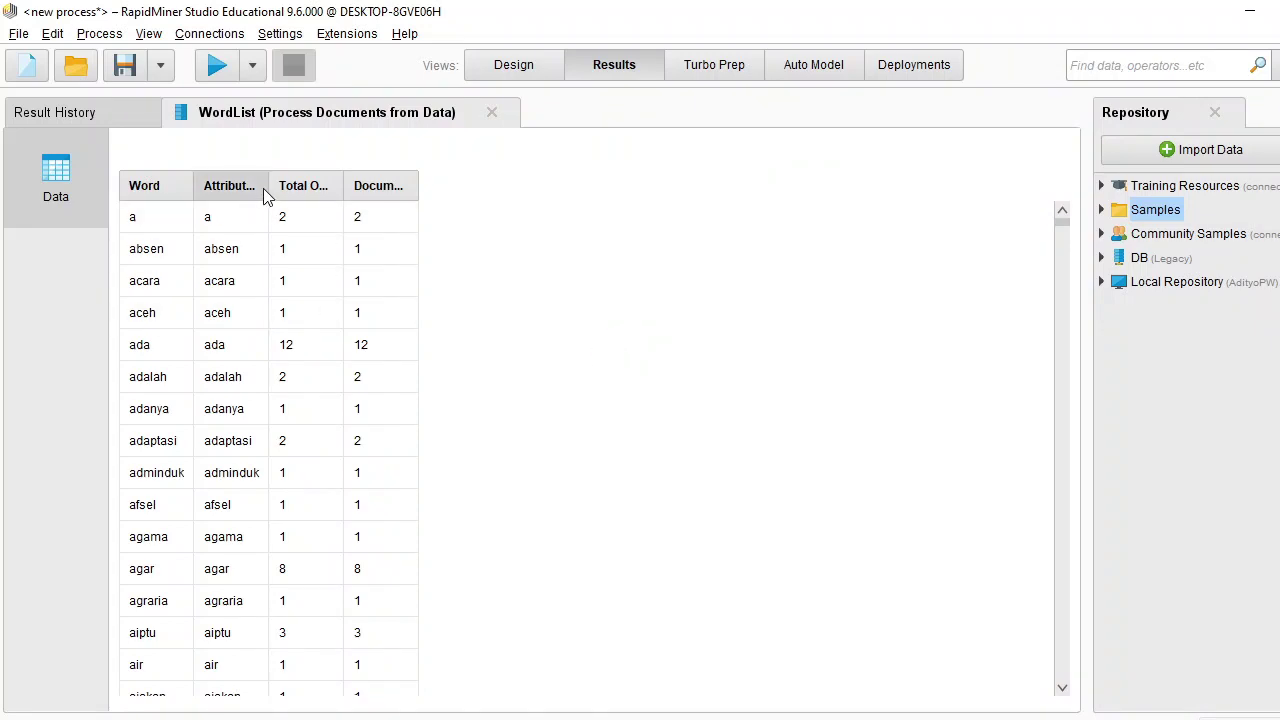
{"action": "left_click_drag", "start_coordinate": [268, 188], "coordinate": [376, 188]}
{"action": "left_click", "coordinate": [428, 186]}
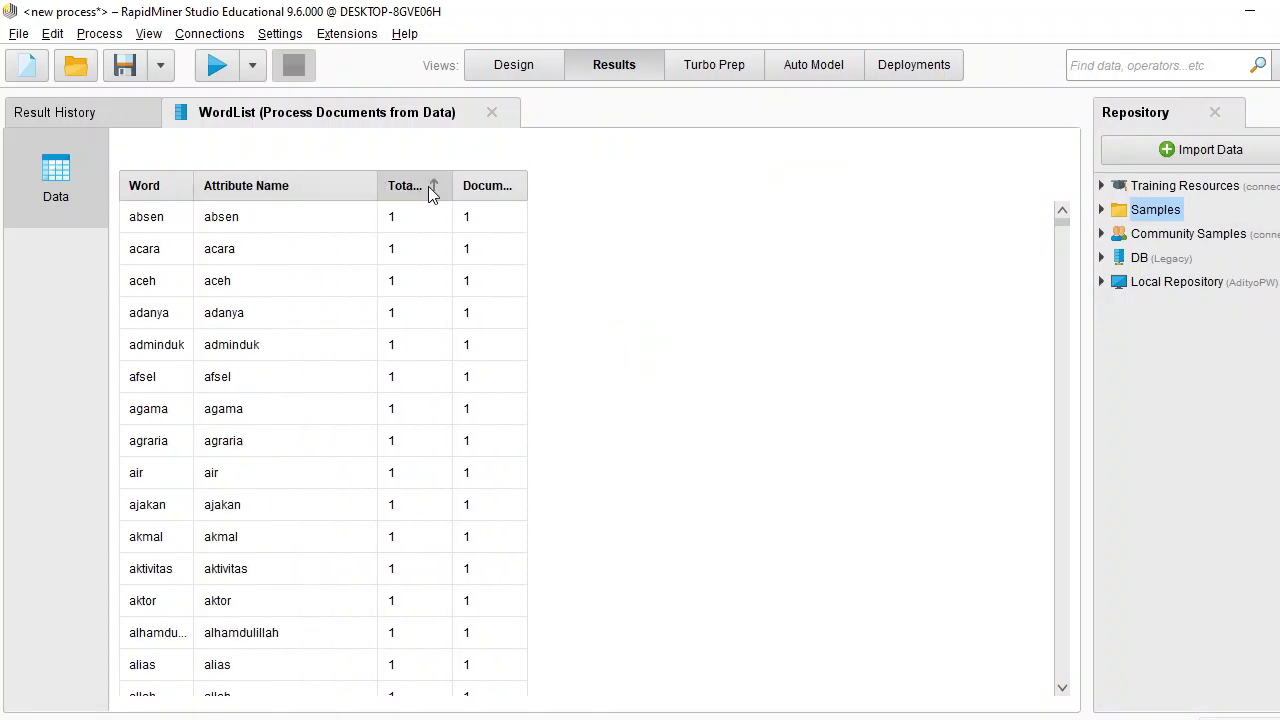
{"action": "left_click", "coordinate": [428, 186]}
{"action": "left_click_drag", "start_coordinate": [376, 186], "coordinate": [646, 185]}
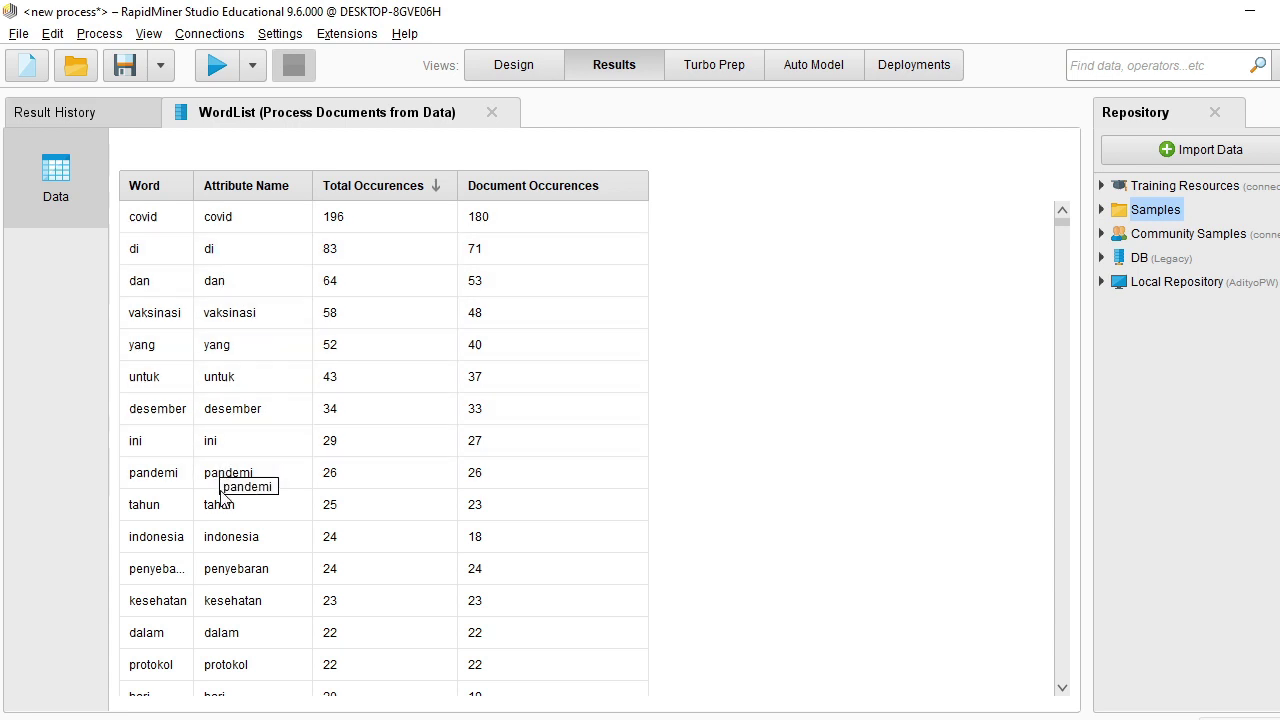
{"action": "scroll", "coordinate": [245, 545], "scroll_direction": "down", "scroll_amount": 4}
{"action": "scroll", "coordinate": [257, 555], "scroll_direction": "up", "scroll_amount": 4}
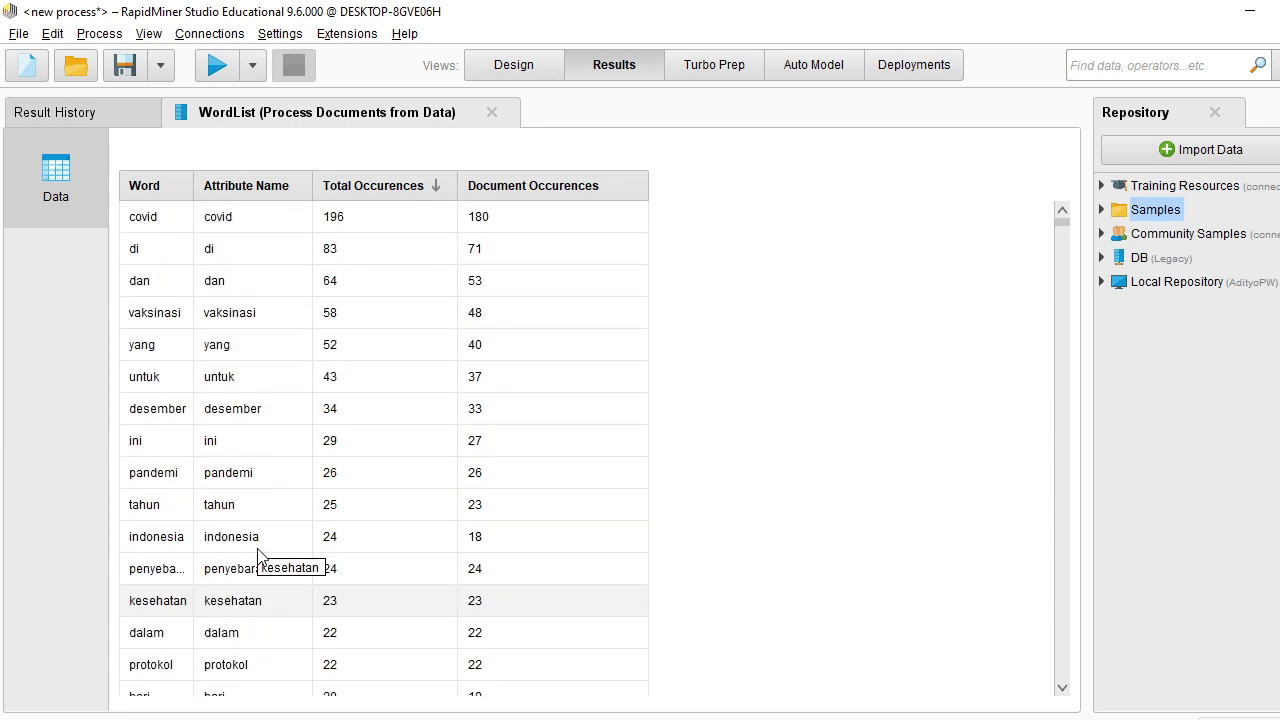
{"action": "scroll", "coordinate": [280, 400], "scroll_direction": "down", "scroll_amount": 3}
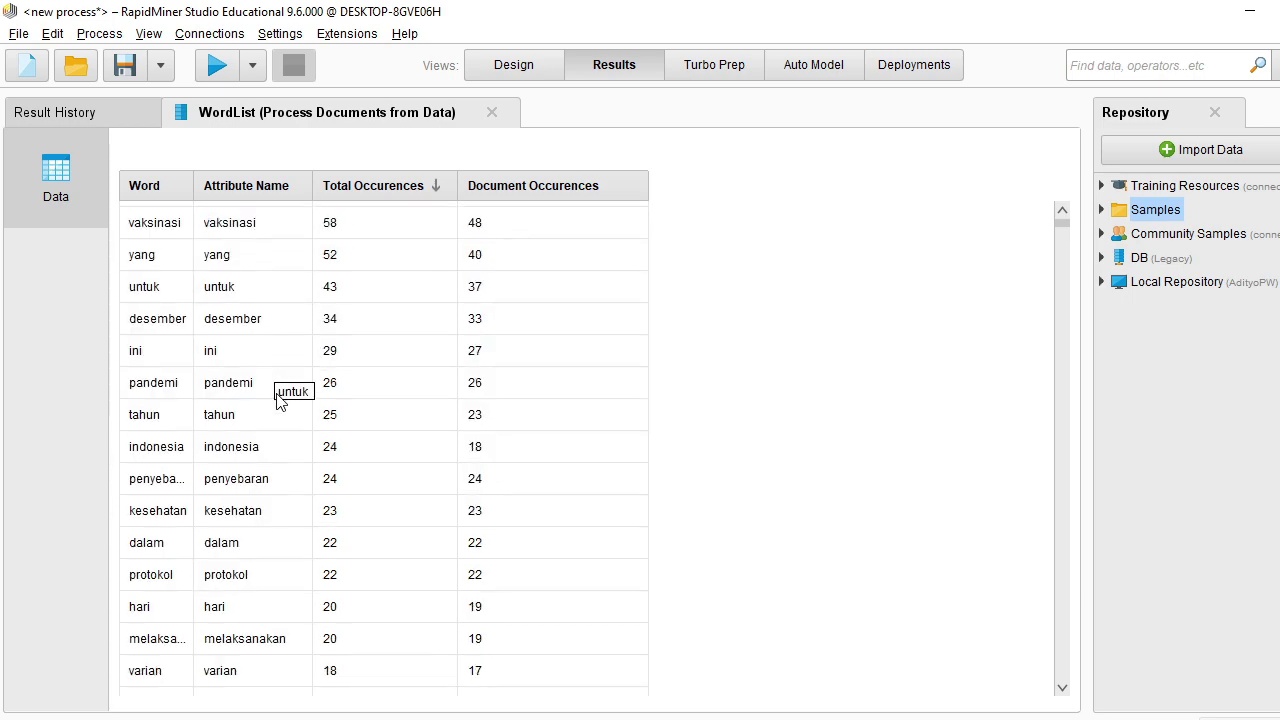
{"action": "scroll", "coordinate": [320, 402], "scroll_direction": "down", "scroll_amount": 4}
{"action": "scroll", "coordinate": [290, 365], "scroll_direction": "up", "scroll_amount": 7}
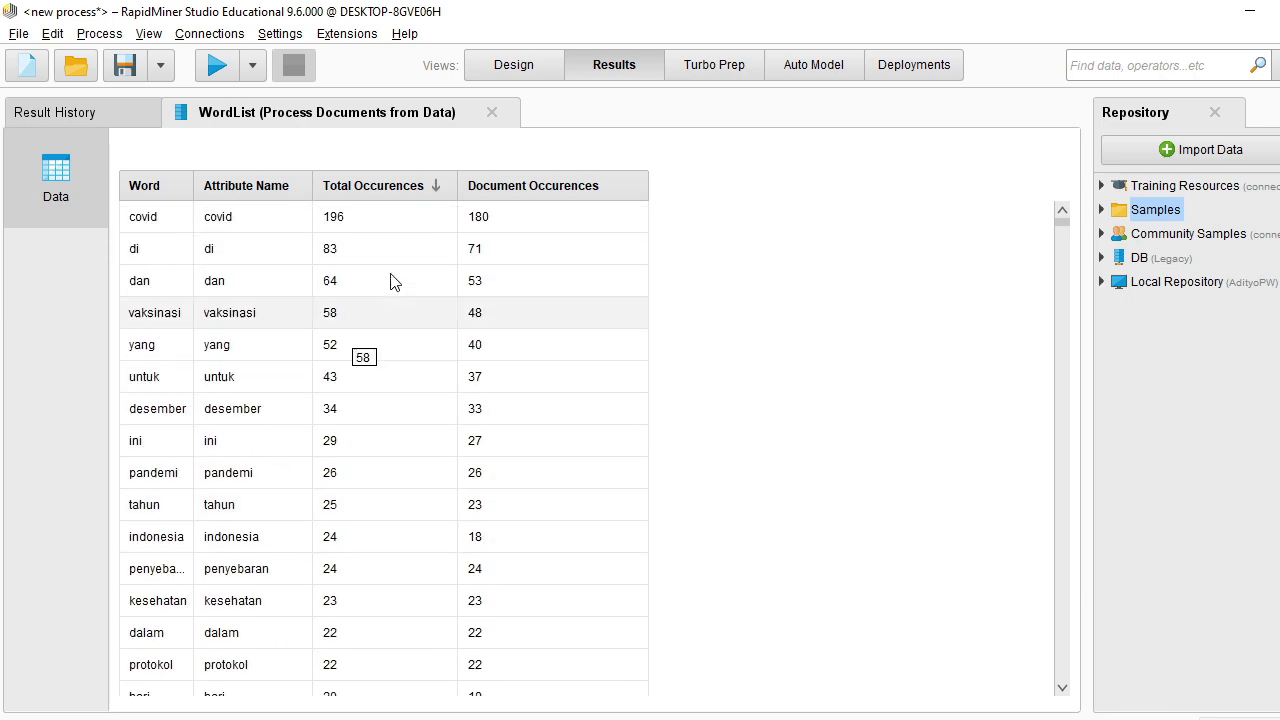
Search operators for "stop" and insert Filter Stopwords (Dictionary) between Transform Cases and the document output.
{"action": "left_click", "coordinate": [510, 62]}
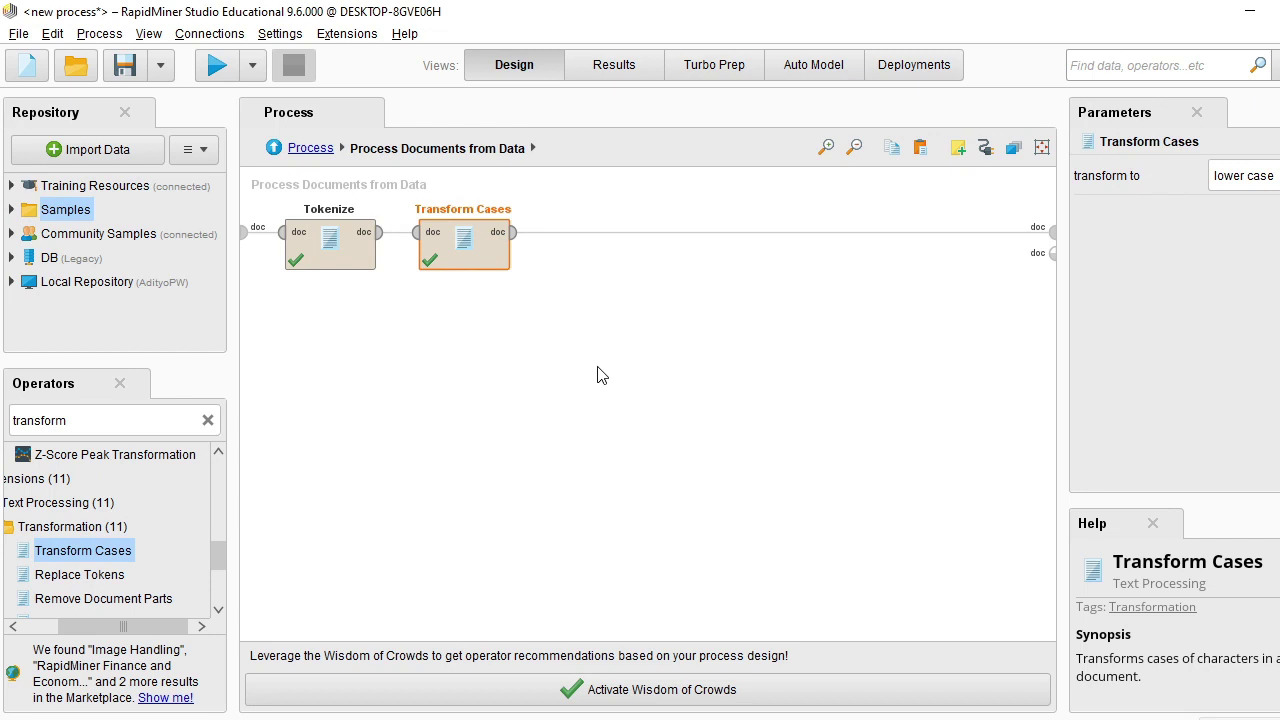
{"action": "double_click", "coordinate": [95, 424]}
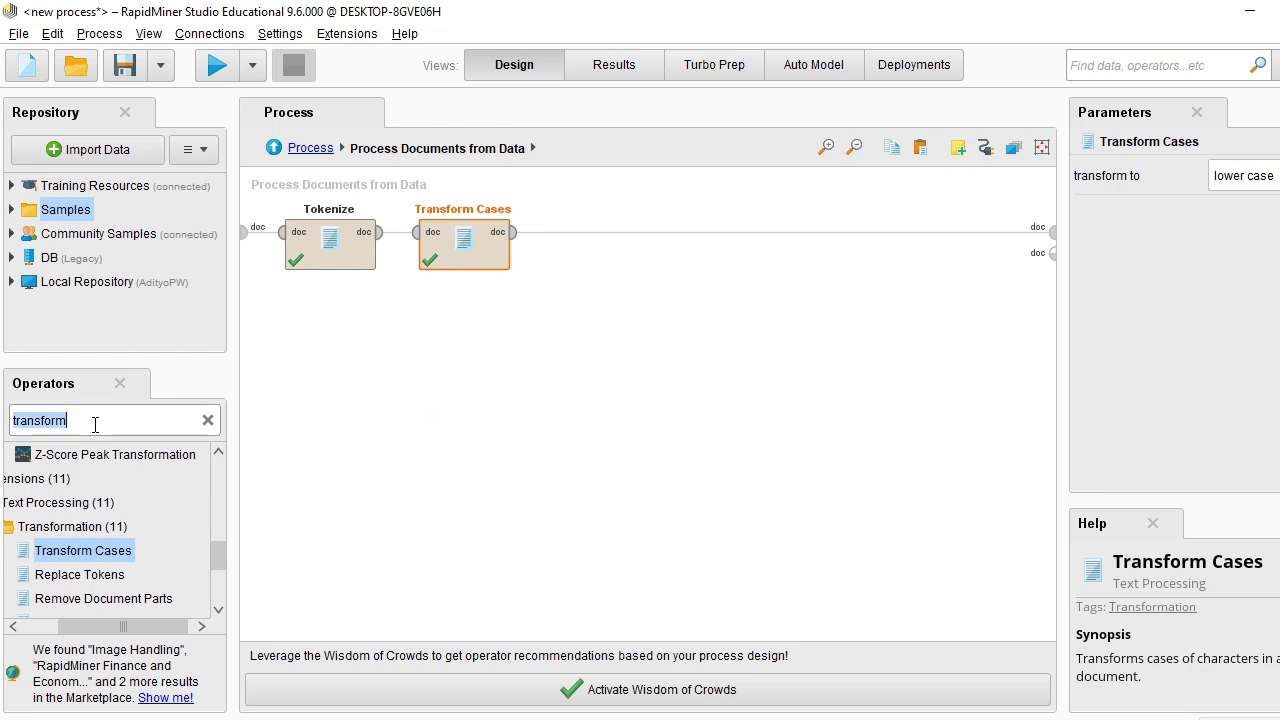
{"action": "type", "text": "stop"}
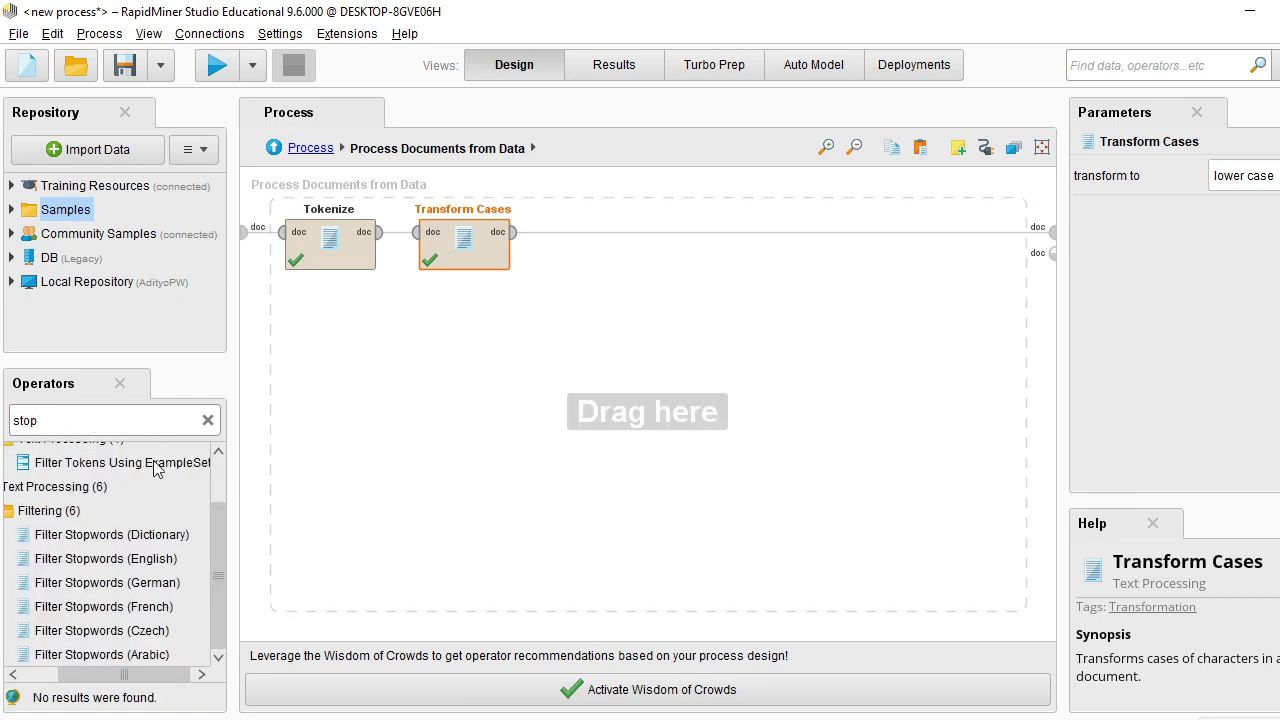
{"action": "left_click_drag", "start_coordinate": [90, 538], "coordinate": [660, 250]}
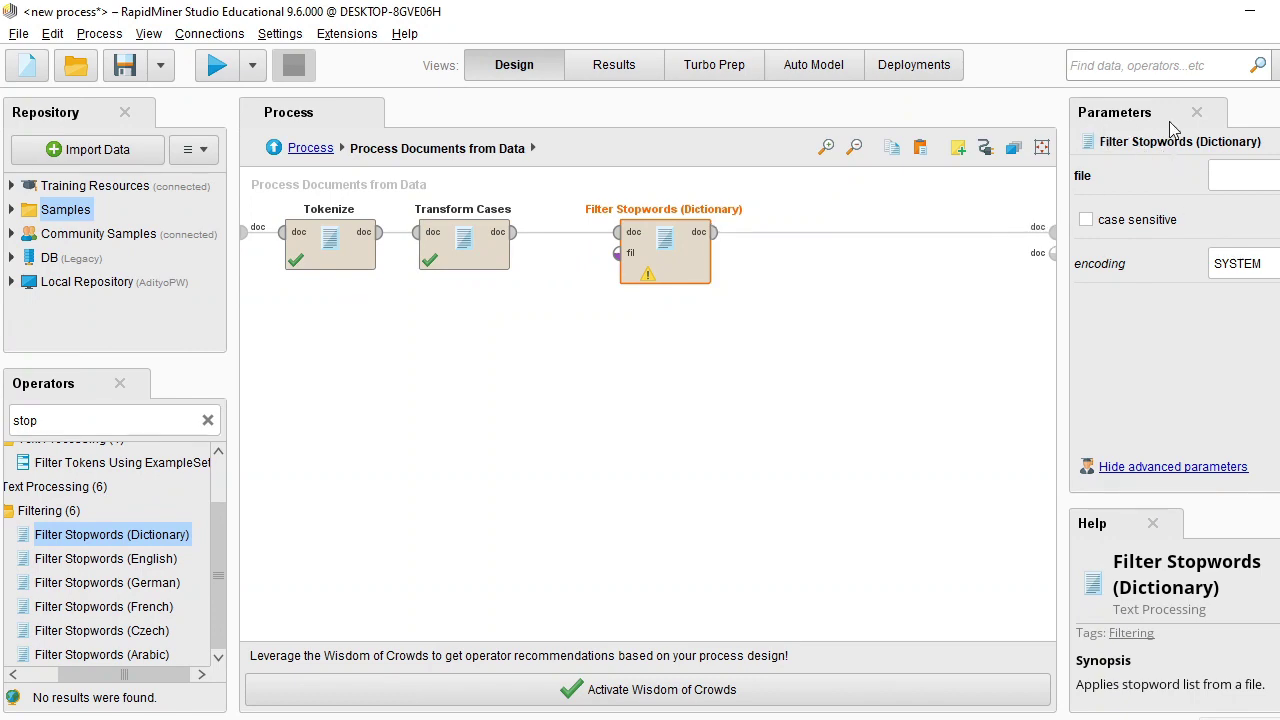
Load stopwordbahasa.csv from the Rapidminer9.6 folder on drive D: as the stopword file, showing all file types to find it.
{"action": "left_click", "coordinate": [1270, 175]}
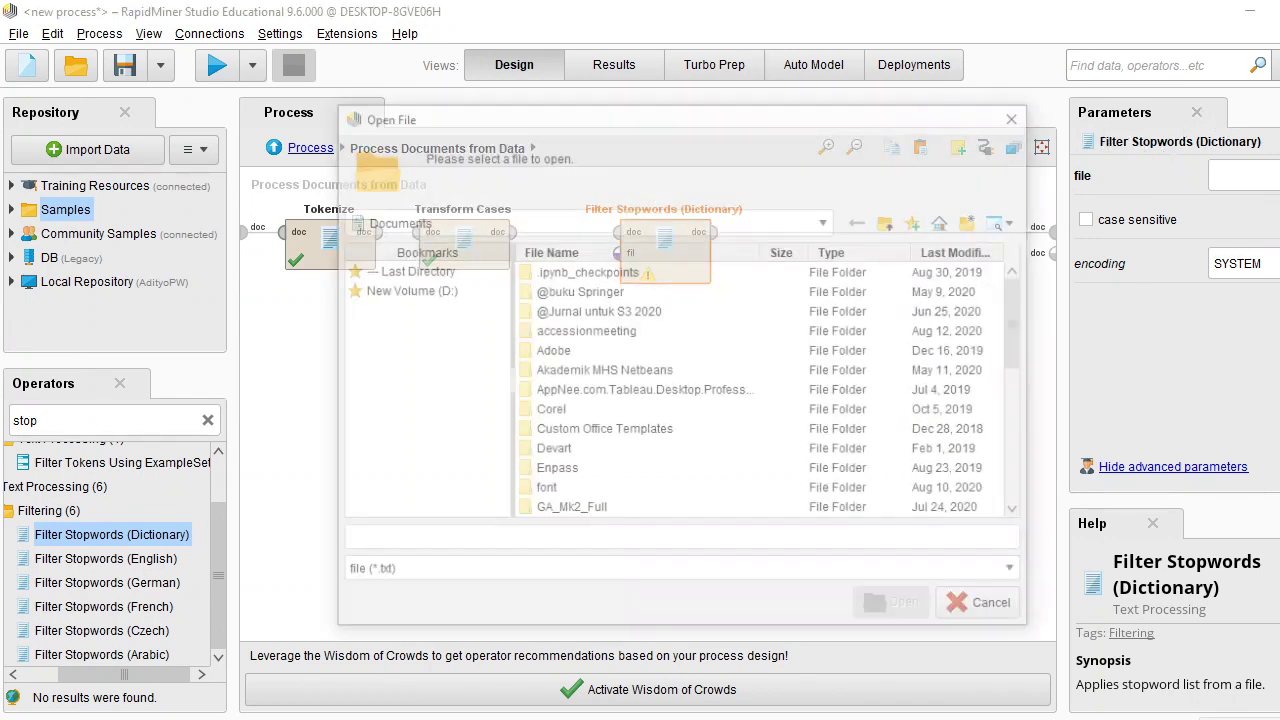
{"action": "left_click", "coordinate": [409, 292]}
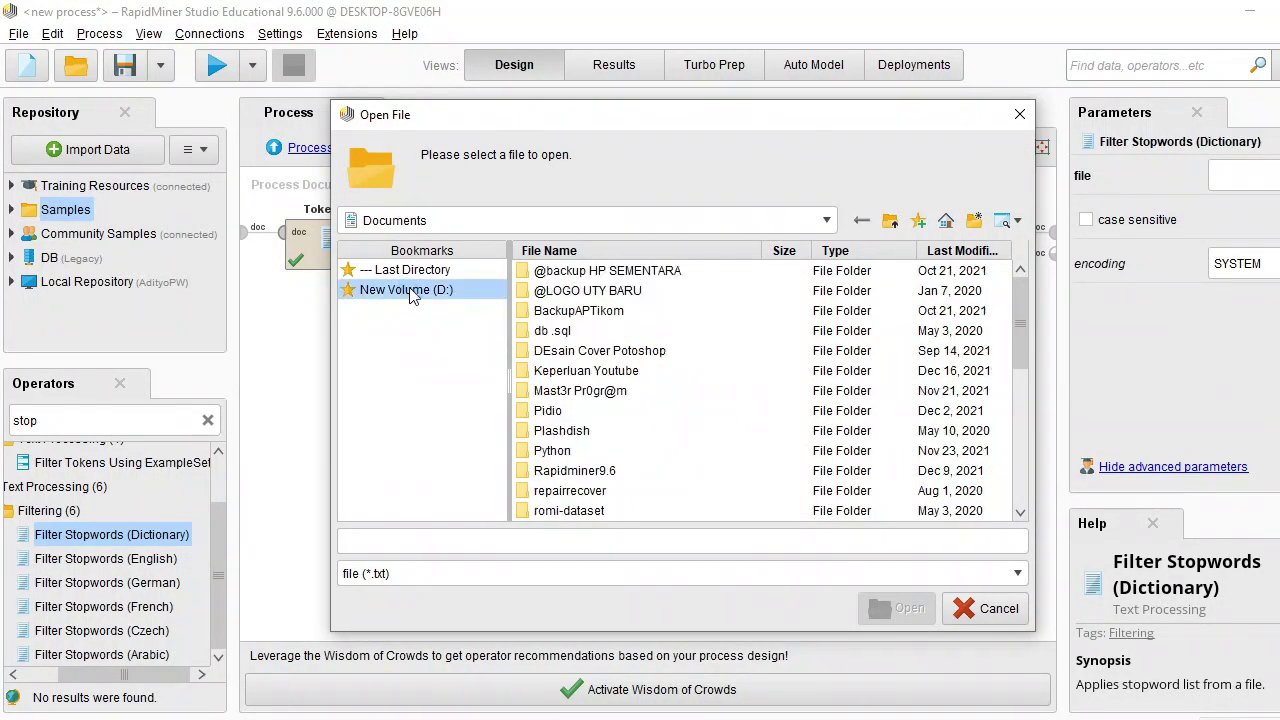
{"action": "left_click", "coordinate": [590, 476]}
{"action": "double_click", "coordinate": [590, 476]}
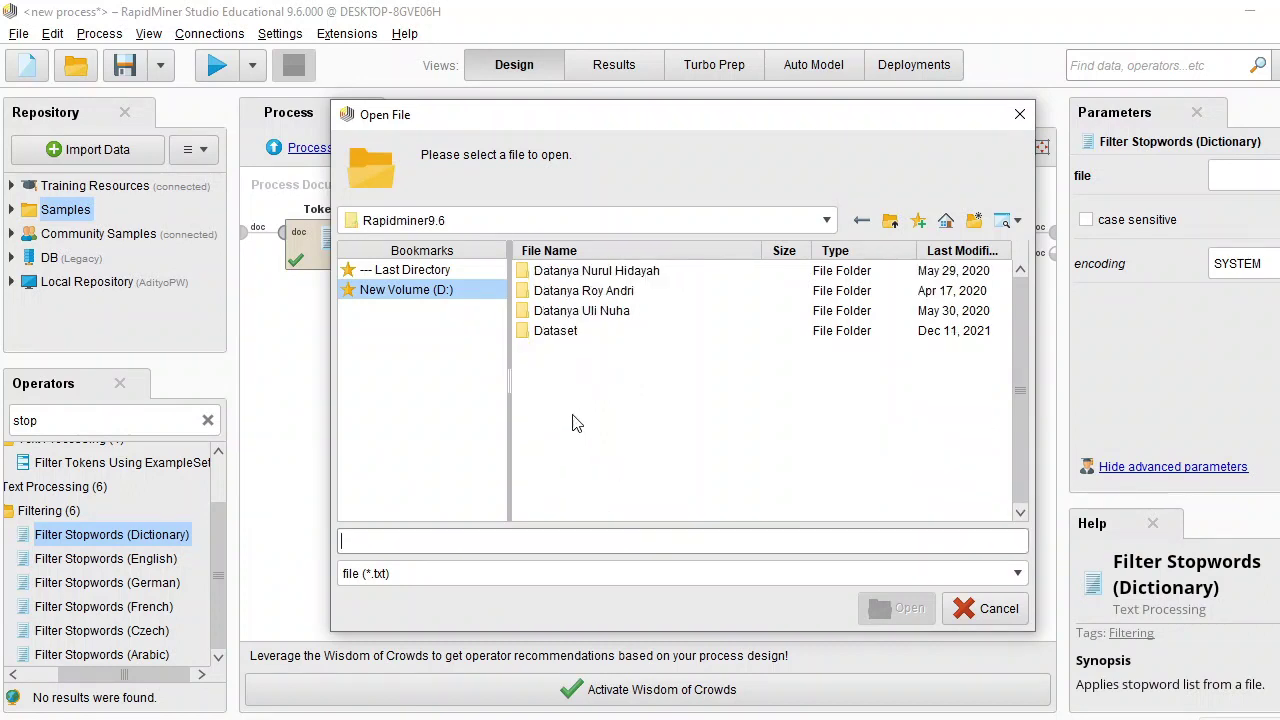
{"action": "left_click", "coordinate": [474, 578]}
{"action": "left_click", "coordinate": [431, 608]}
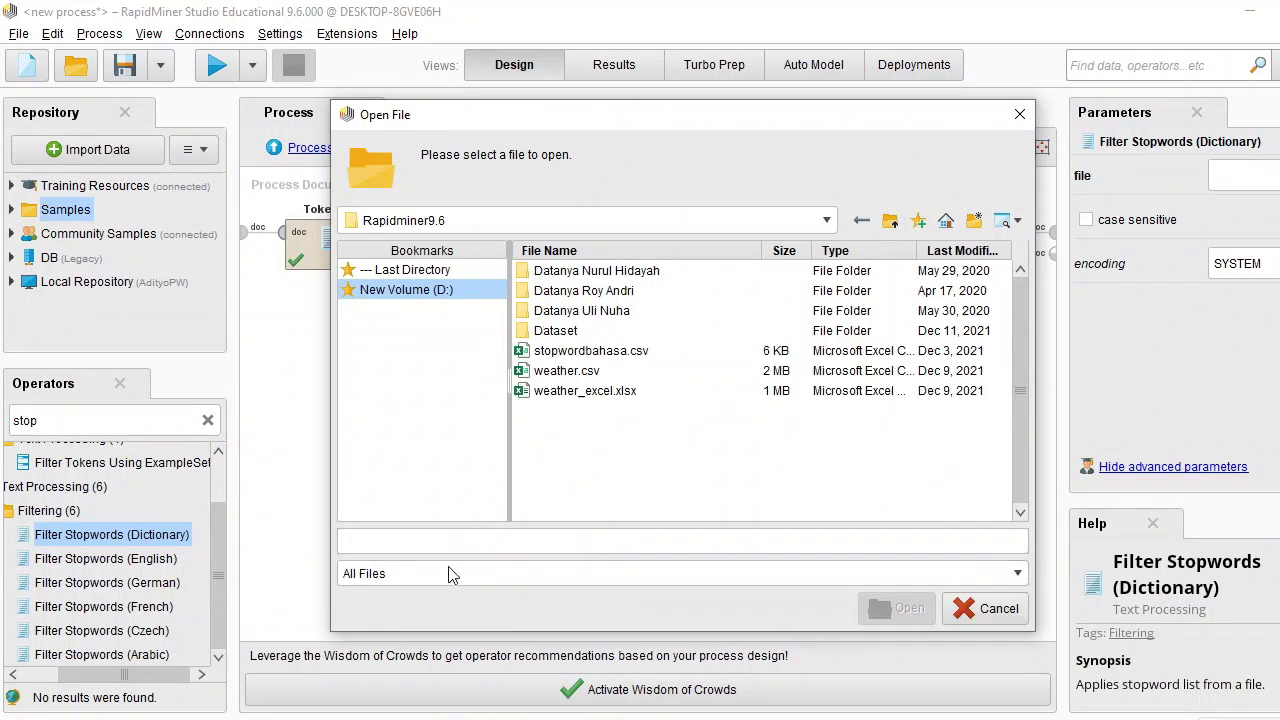
{"action": "left_click", "coordinate": [627, 355]}
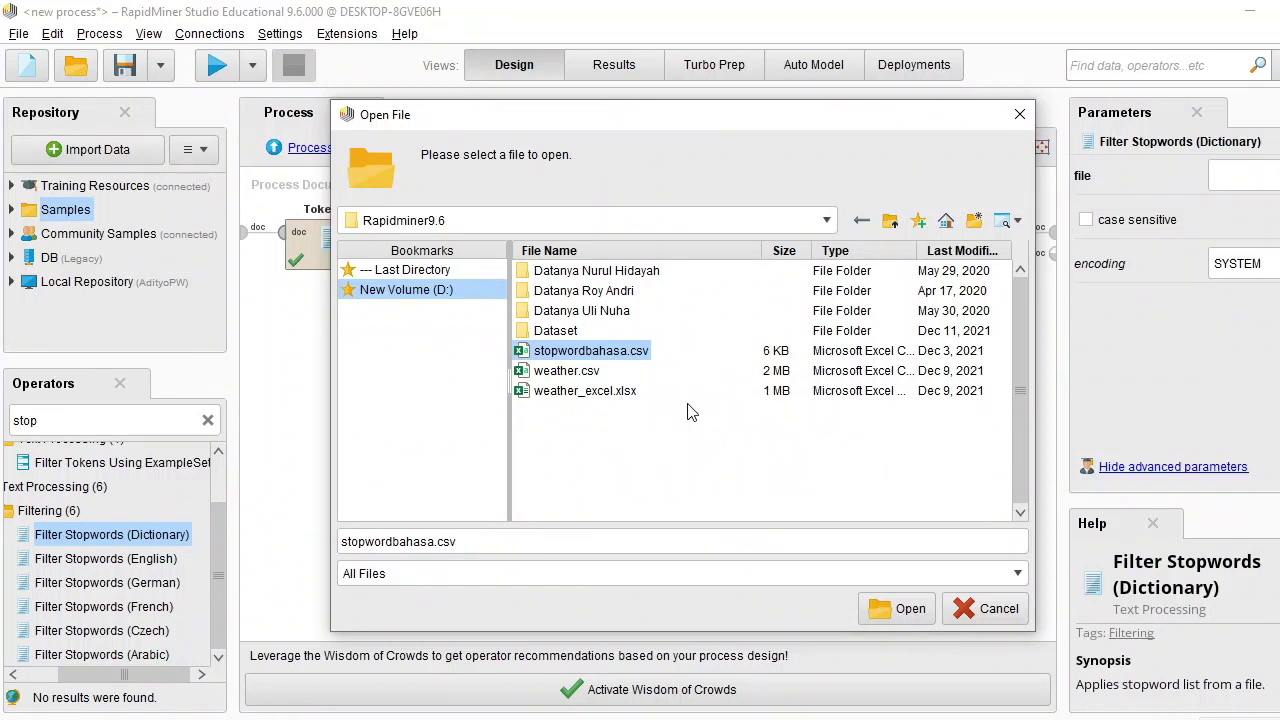
{"action": "left_click", "coordinate": [893, 614]}
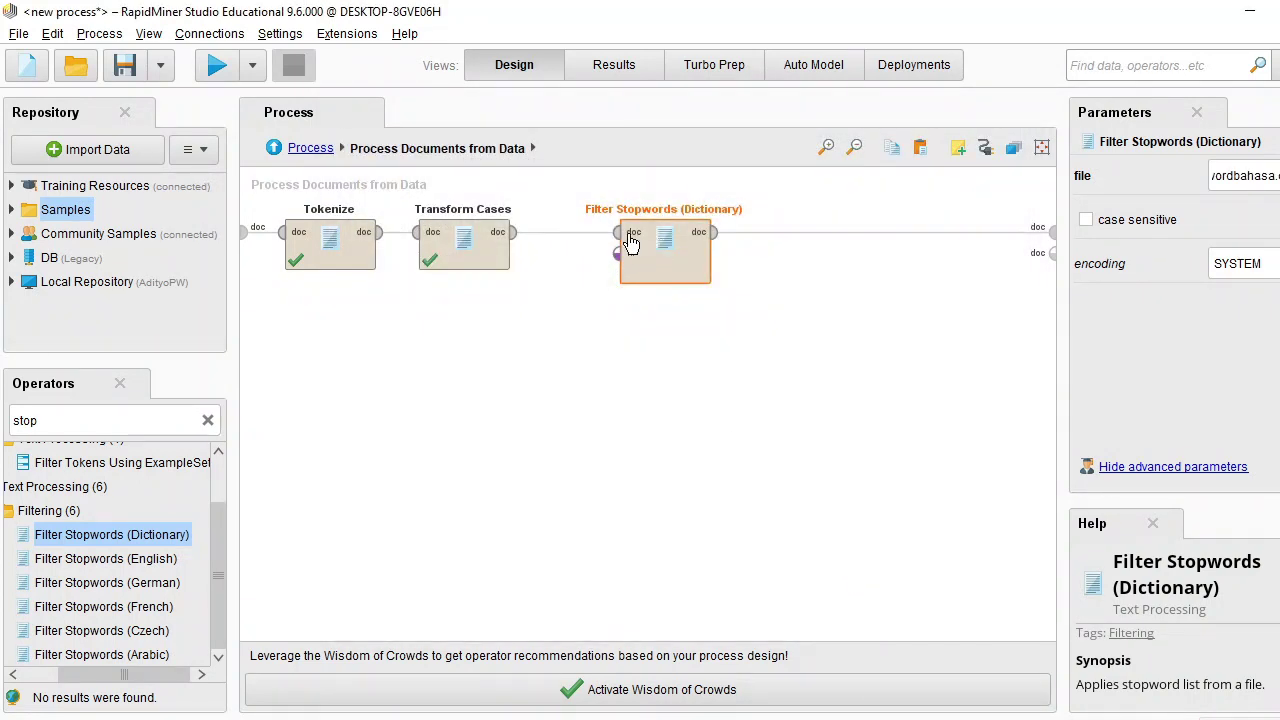
Run the process with the stopword filter, sort the WordList by Total Occurences in descending order, and widen the Word and Attribute Name columns.
{"action": "left_click", "coordinate": [217, 68]}
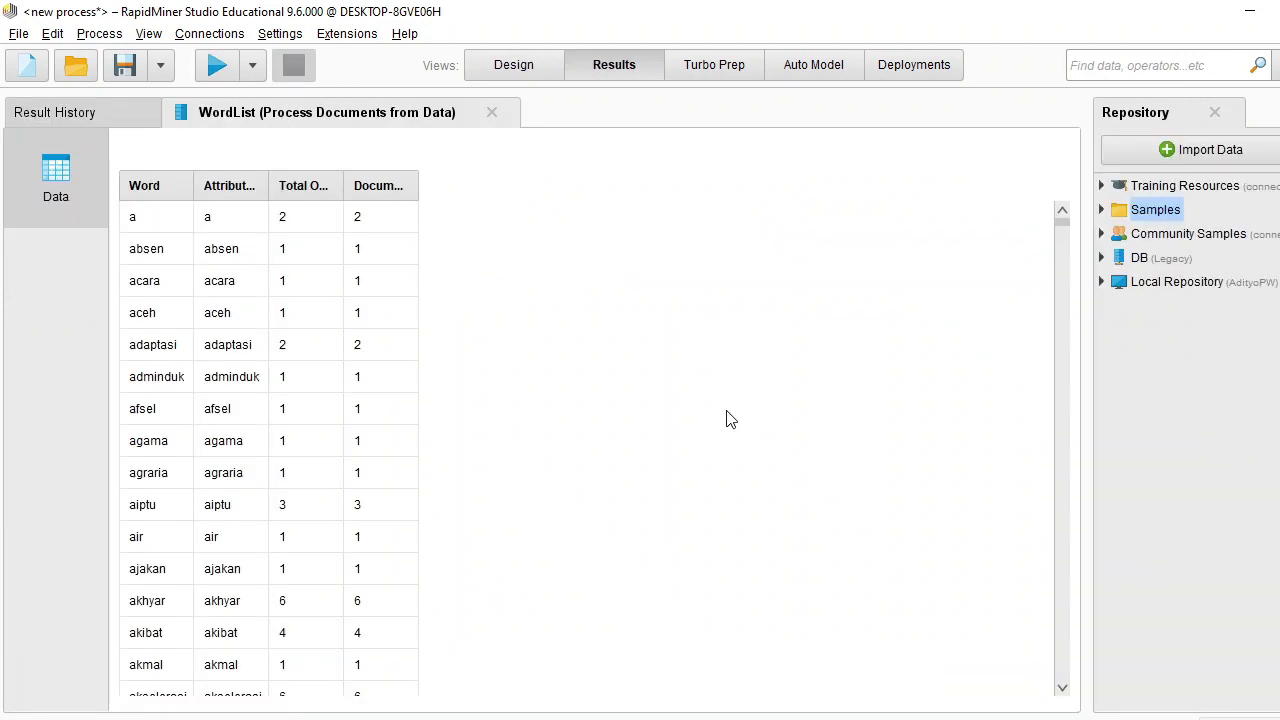
{"action": "left_click", "coordinate": [325, 188]}
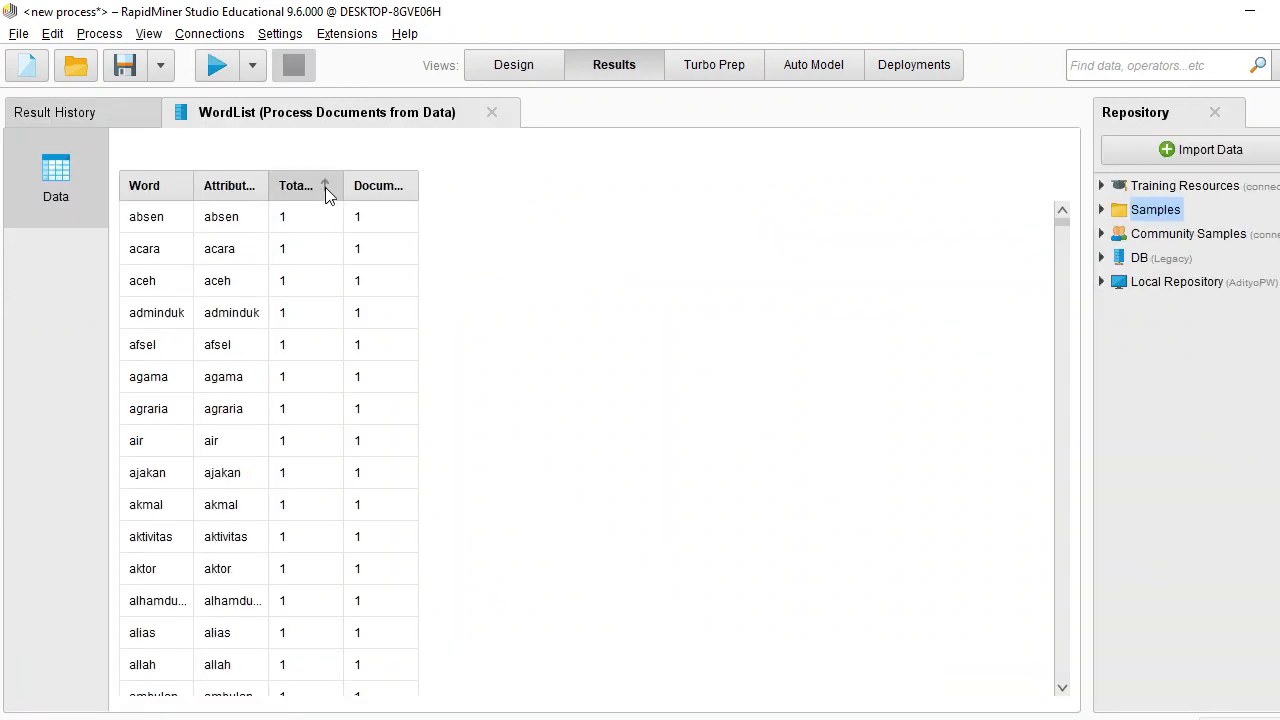
{"action": "left_click", "coordinate": [325, 187]}
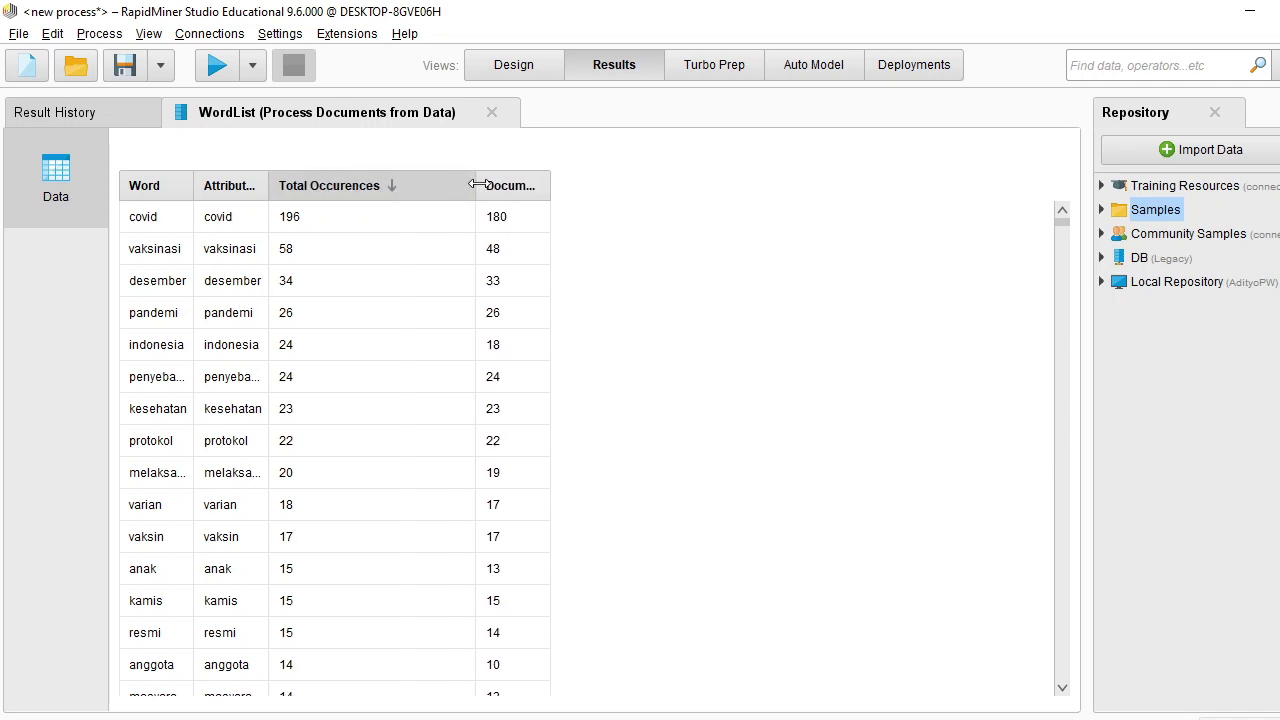
{"action": "left_click_drag", "start_coordinate": [268, 191], "coordinate": [365, 191]}
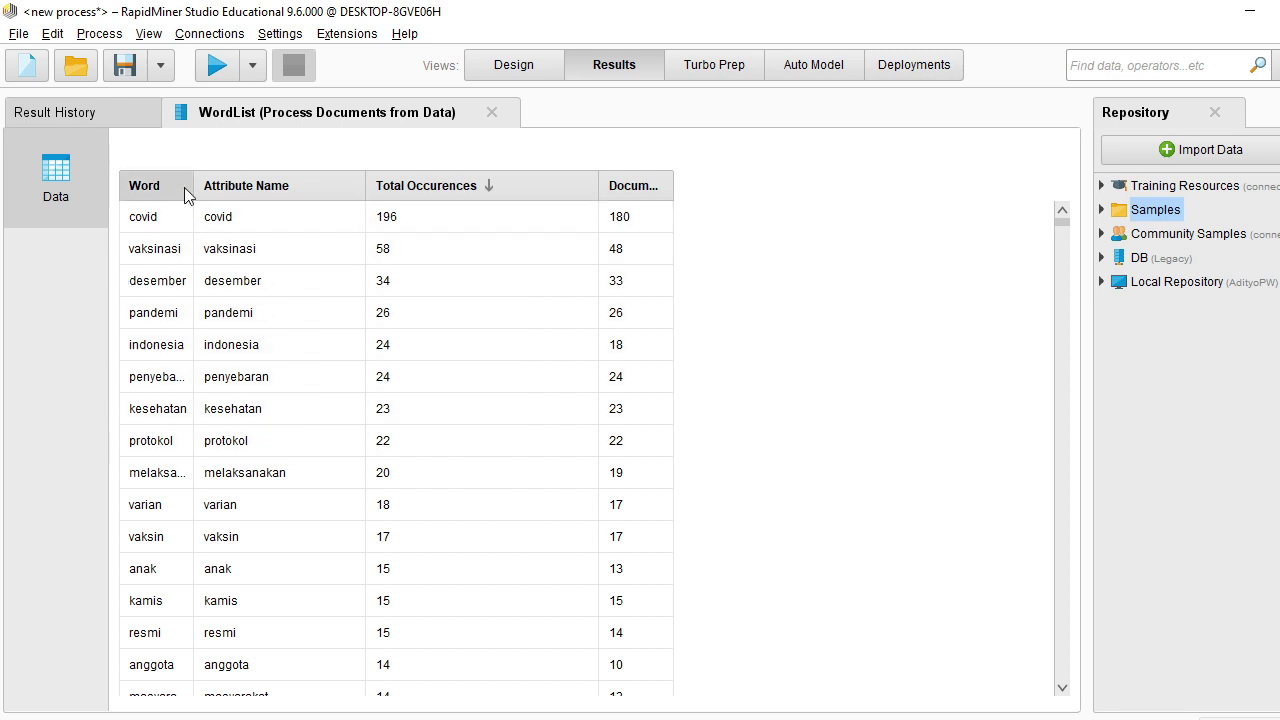
{"action": "left_click_drag", "start_coordinate": [196, 185], "coordinate": [242, 185]}
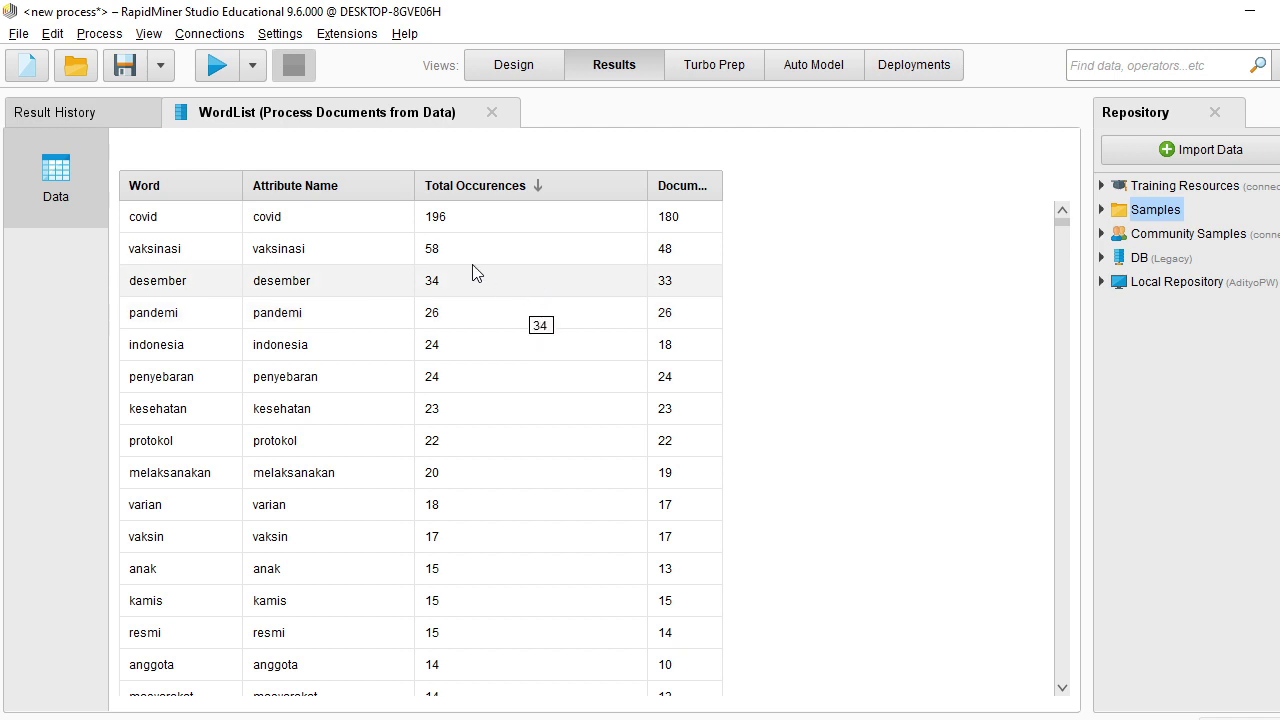
Examine the most frequent words in the sorted WordList for leftover short or meaningless tokens.
{"action": "scroll", "coordinate": [321, 432], "scroll_direction": "down", "scroll_amount": 1}
{"action": "scroll", "coordinate": [321, 432], "scroll_direction": "down", "scroll_amount": 6}
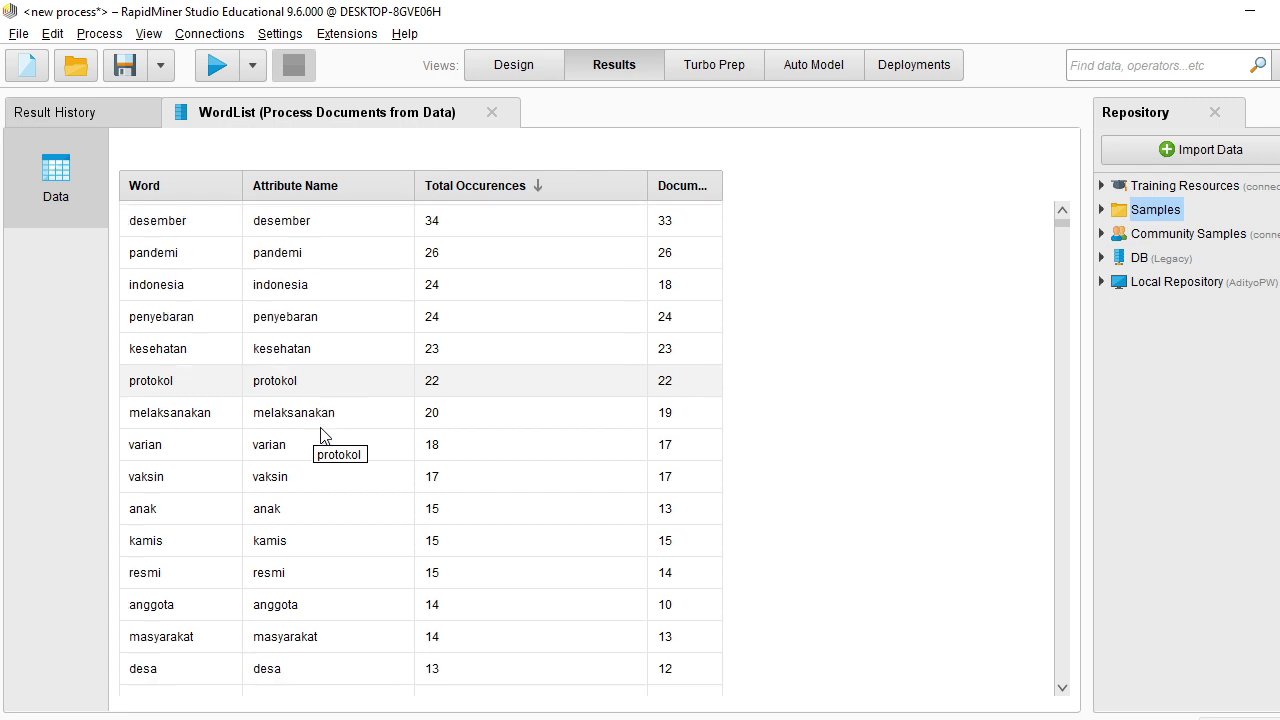
{"action": "scroll", "coordinate": [321, 432], "scroll_direction": "down", "scroll_amount": 11}
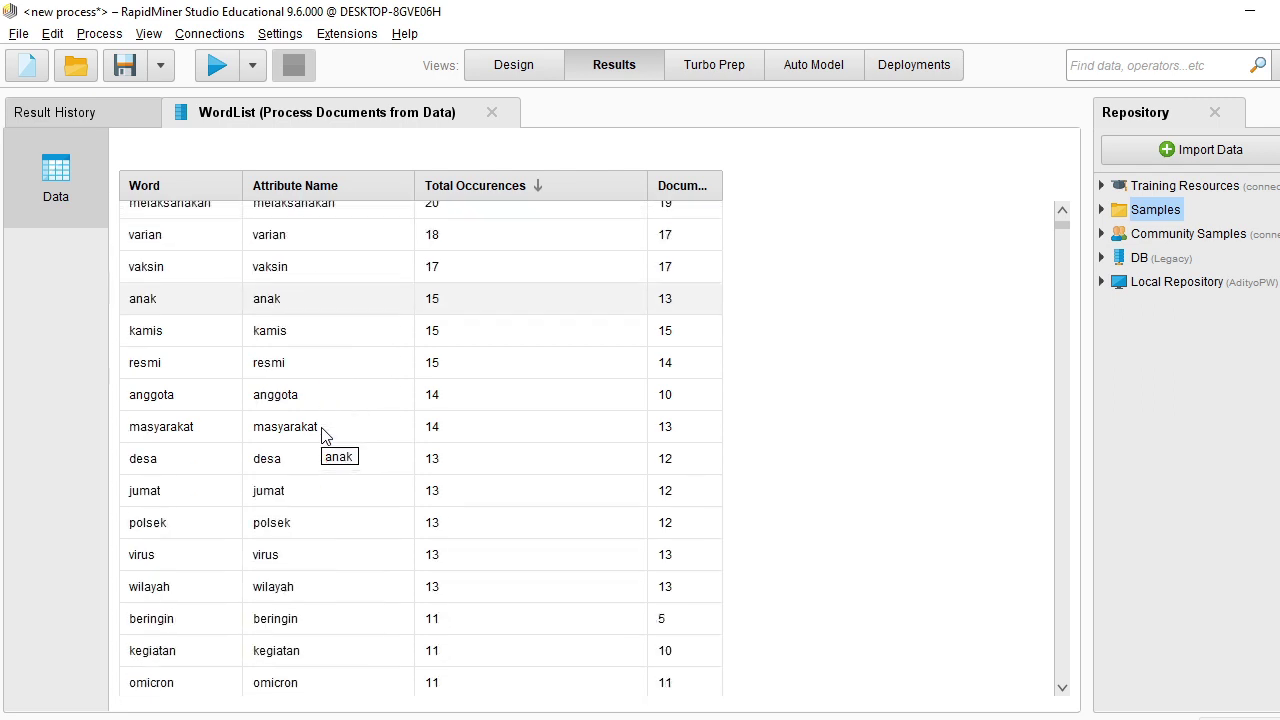
{"action": "scroll", "coordinate": [321, 432], "scroll_direction": "down", "scroll_amount": 1}
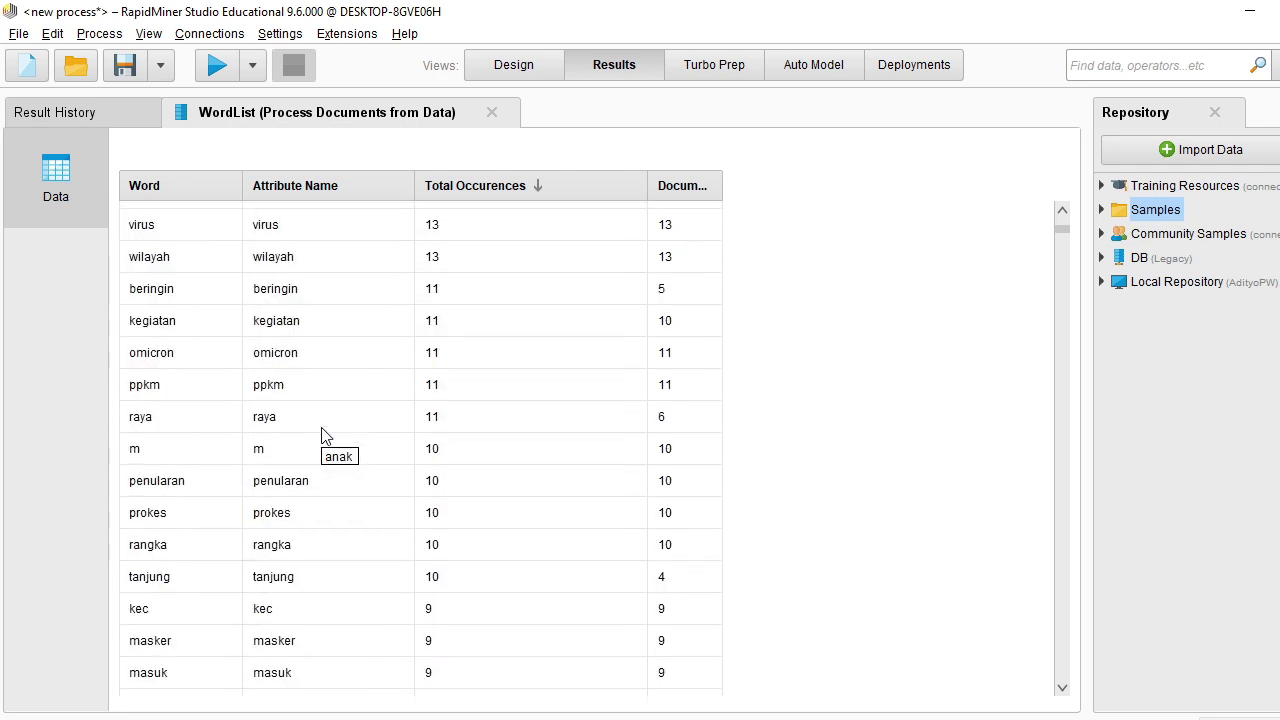
{"action": "scroll", "coordinate": [337, 420], "scroll_direction": "down", "scroll_amount": 5}
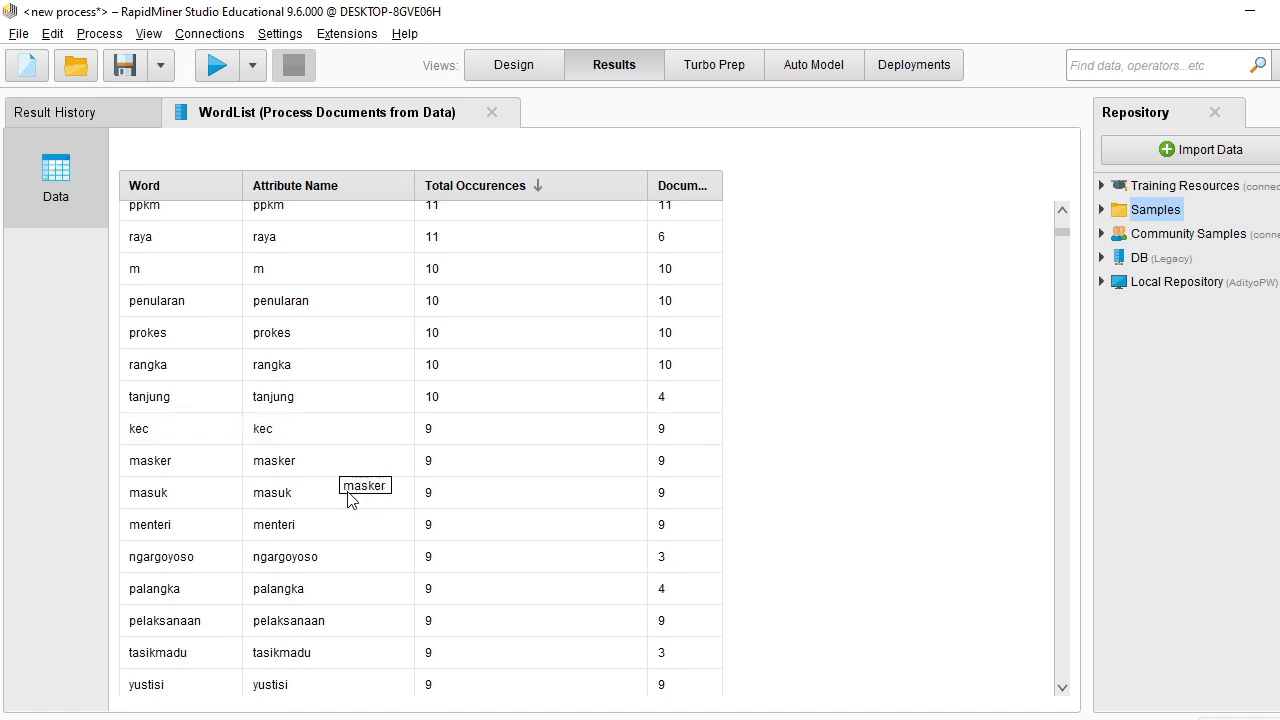
{"action": "scroll", "coordinate": [349, 495], "scroll_direction": "up", "scroll_amount": 4}
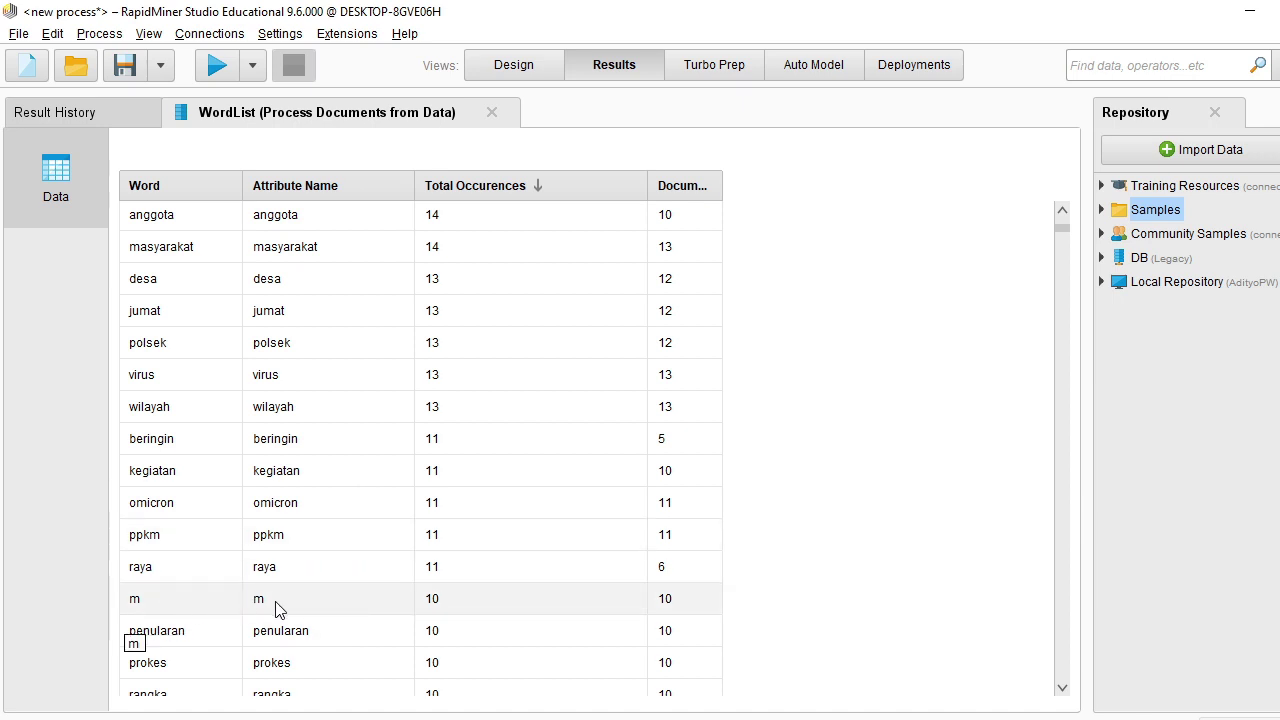
{"action": "scroll", "coordinate": [277, 606], "scroll_direction": "down", "scroll_amount": 3}
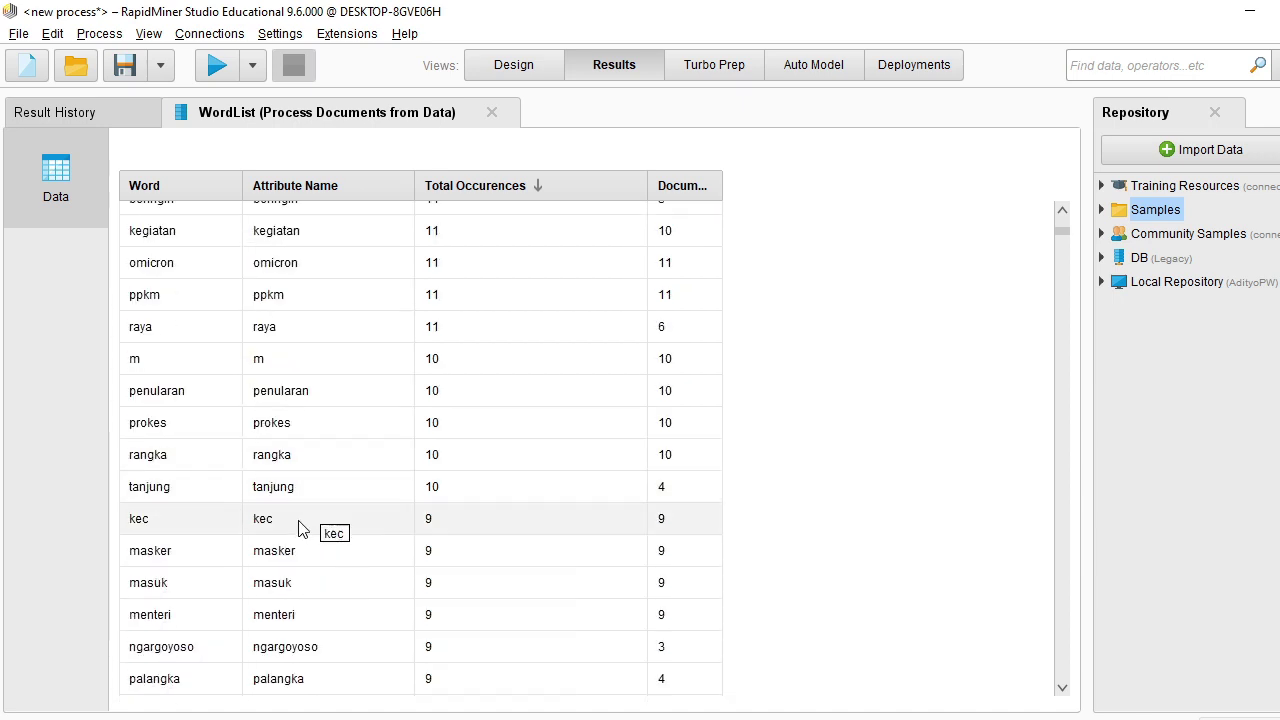
{"action": "scroll", "coordinate": [298, 466], "scroll_direction": "up", "scroll_amount": 4}
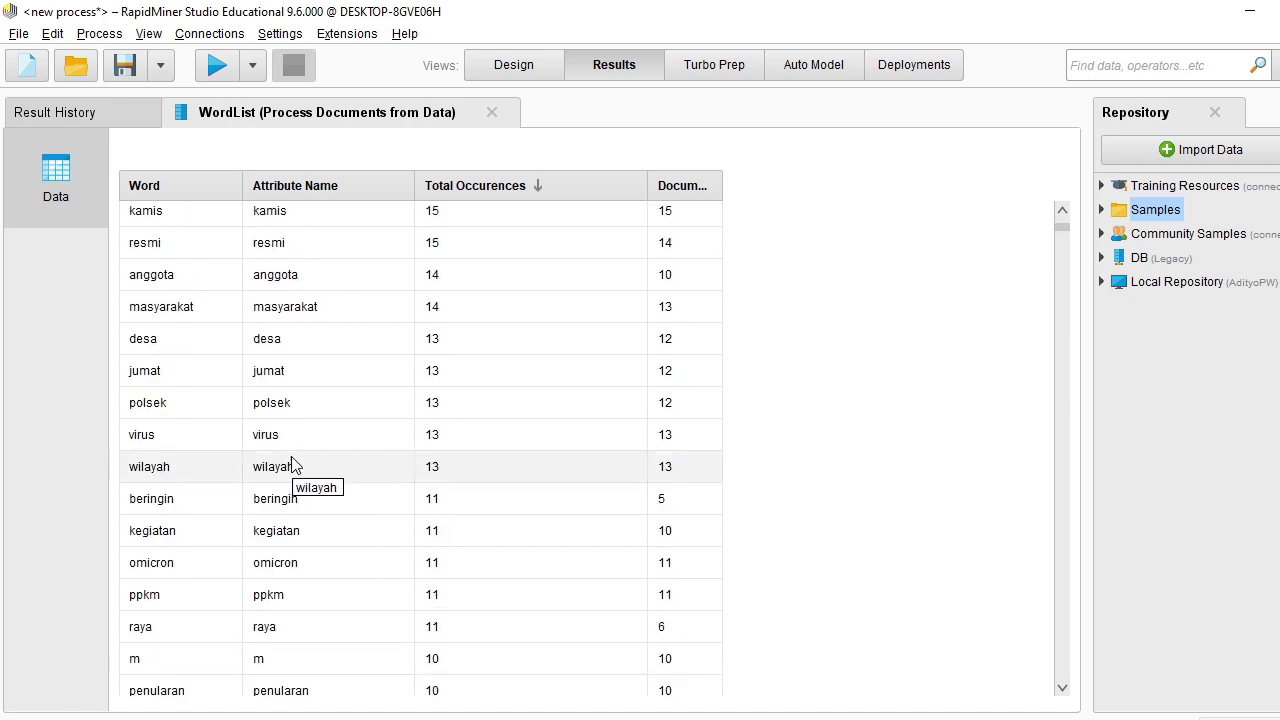
Search operators for "filter t" and insert Filter Tokens (by Length) between Filter Stopwords (Dictionary) and the document output.
{"action": "left_click", "coordinate": [520, 64]}
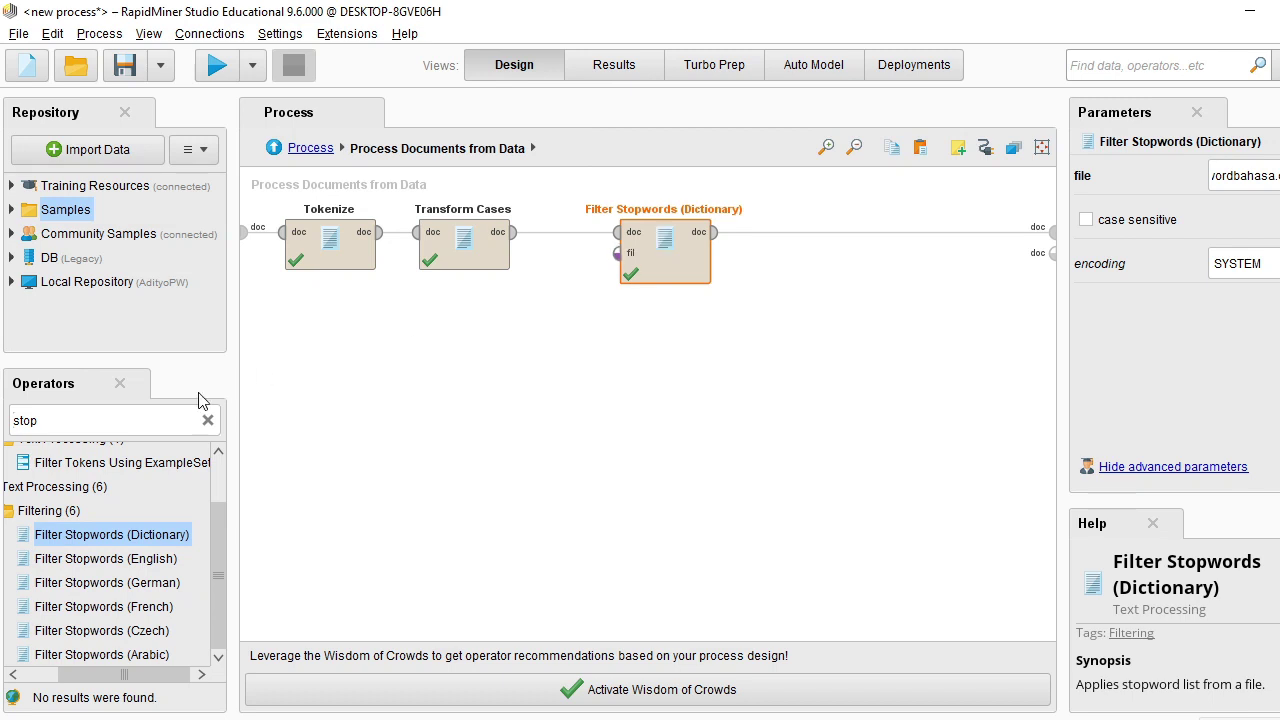
{"action": "left_click", "coordinate": [62, 419]}
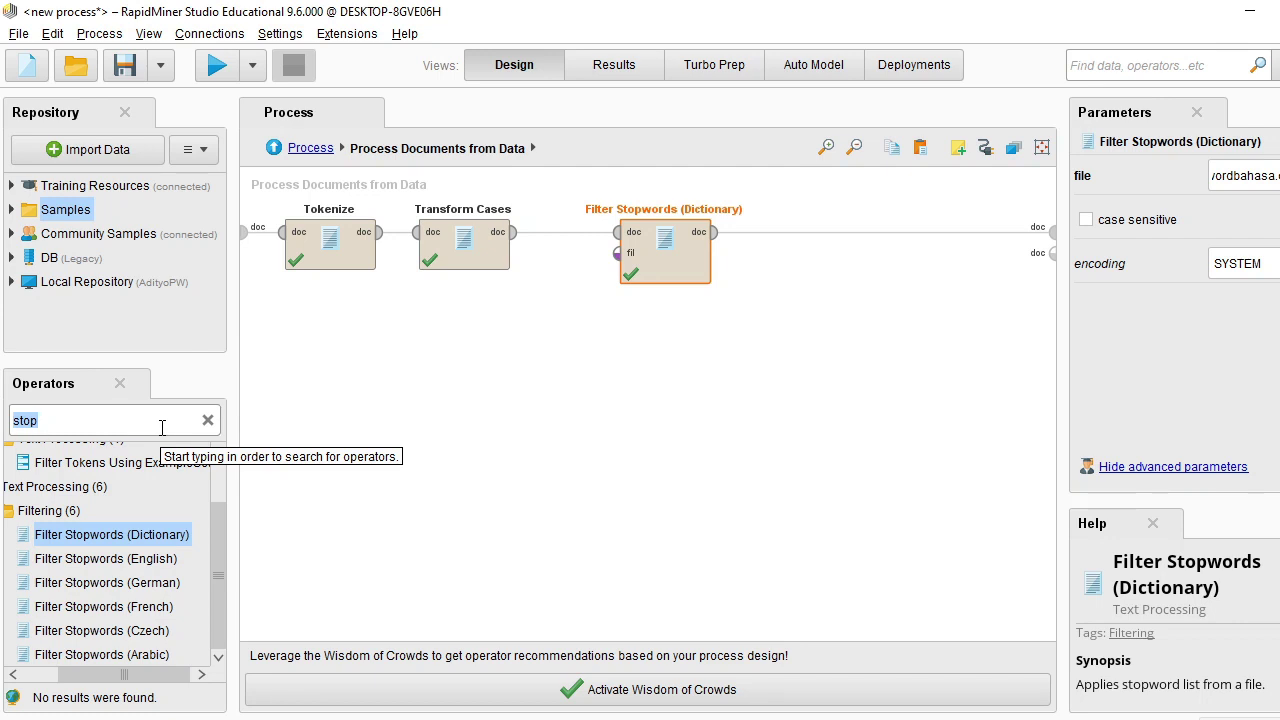
{"action": "type", "text": "fil"}
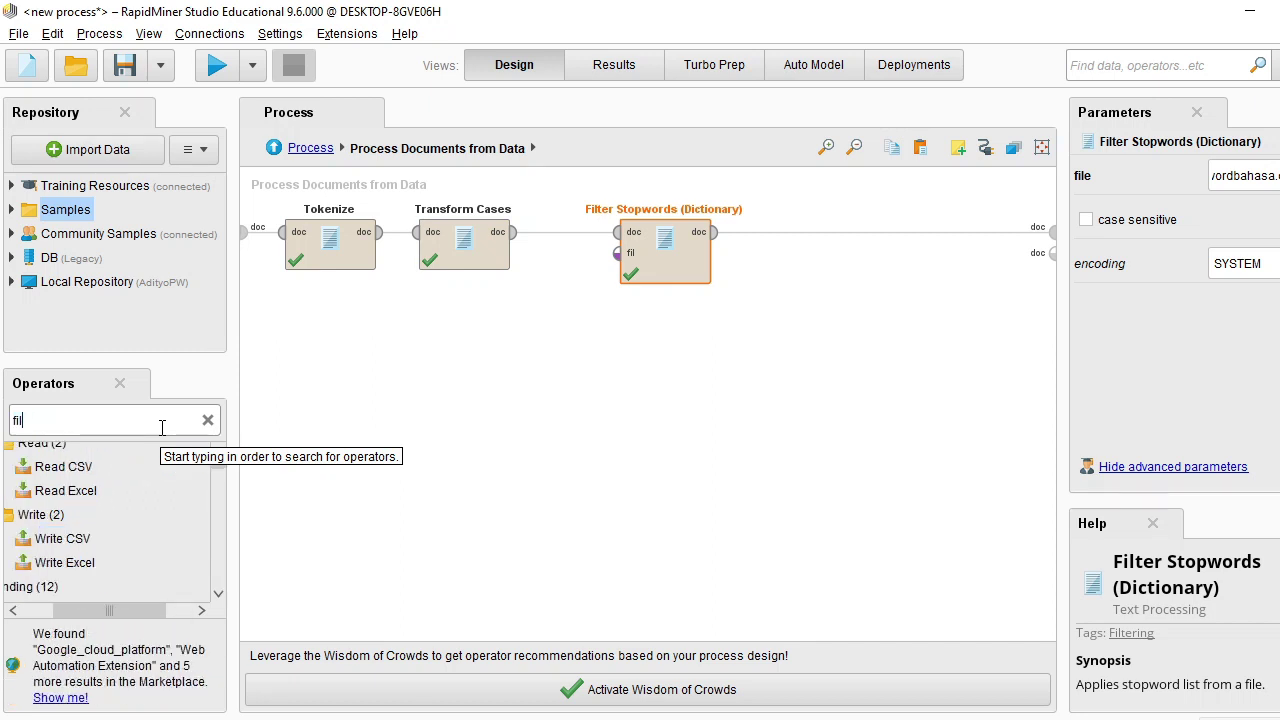
{"action": "type", "text": "ter t"}
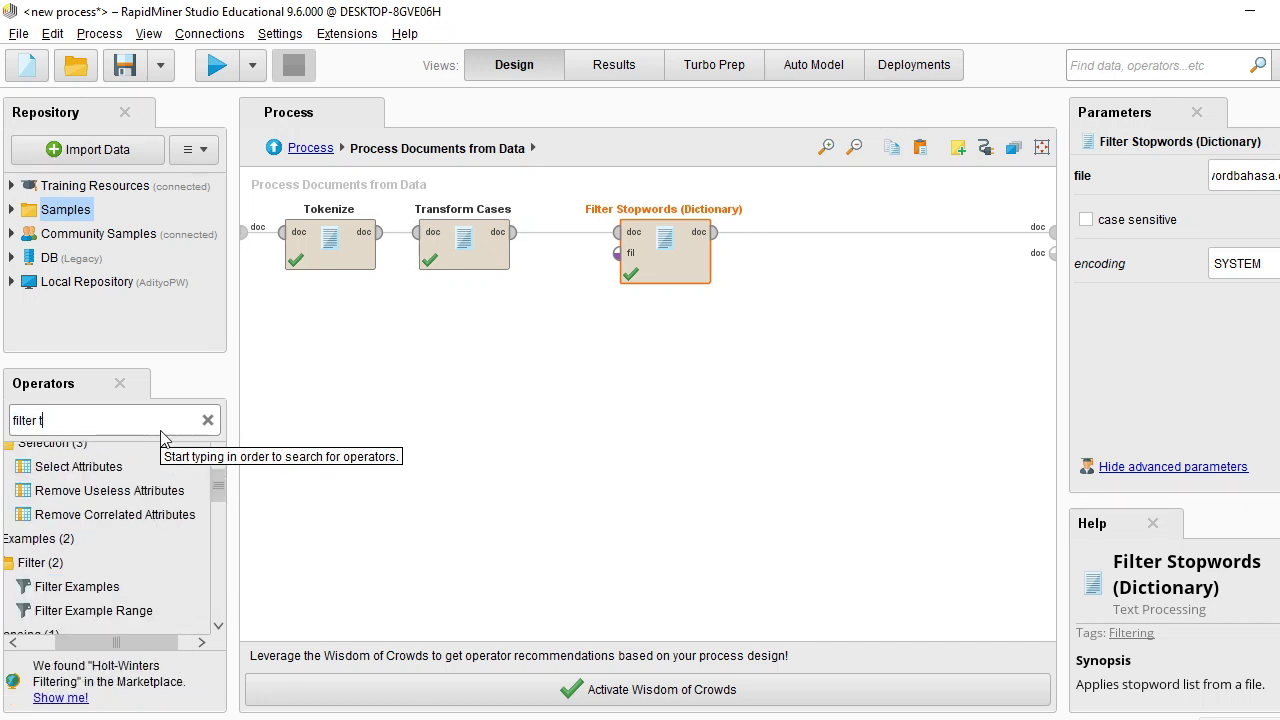
{"action": "scroll", "coordinate": [221, 483], "scroll_direction": "down", "scroll_amount": 1}
{"action": "left_click_drag", "start_coordinate": [221, 483], "coordinate": [219, 566]}
{"action": "left_click", "coordinate": [91, 571]}
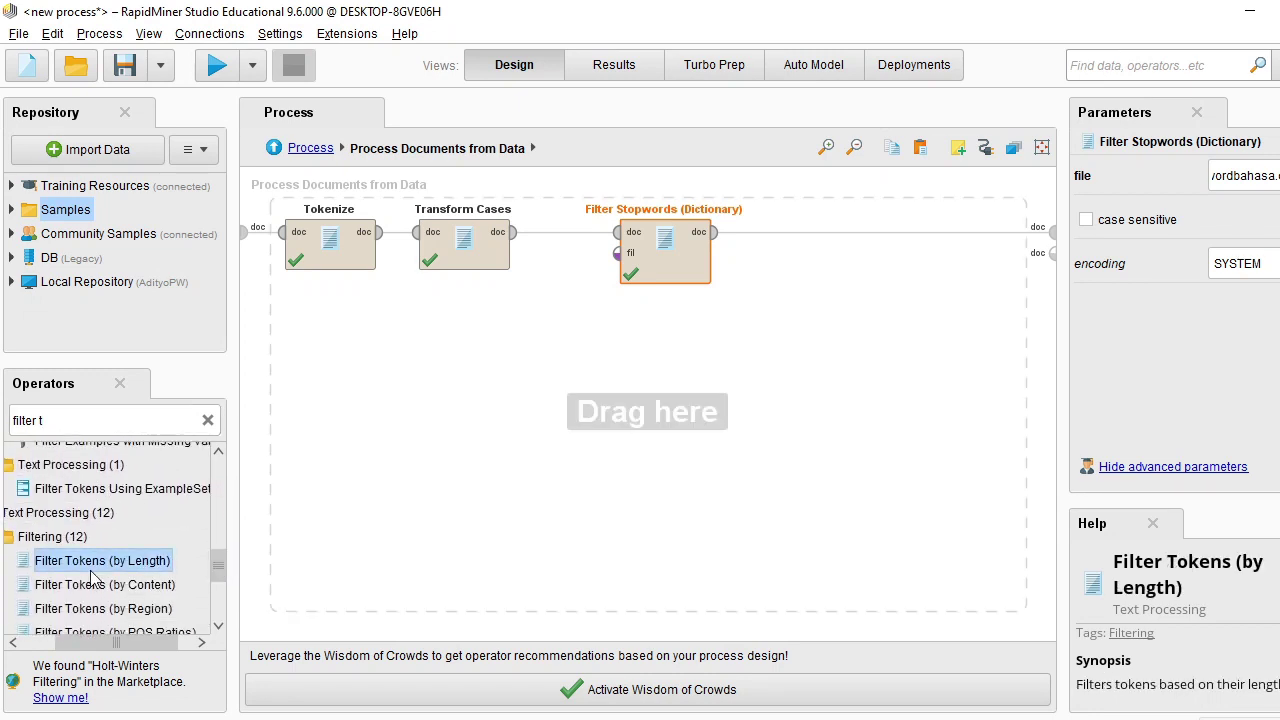
{"action": "left_click_drag", "start_coordinate": [70, 576], "coordinate": [746, 320]}
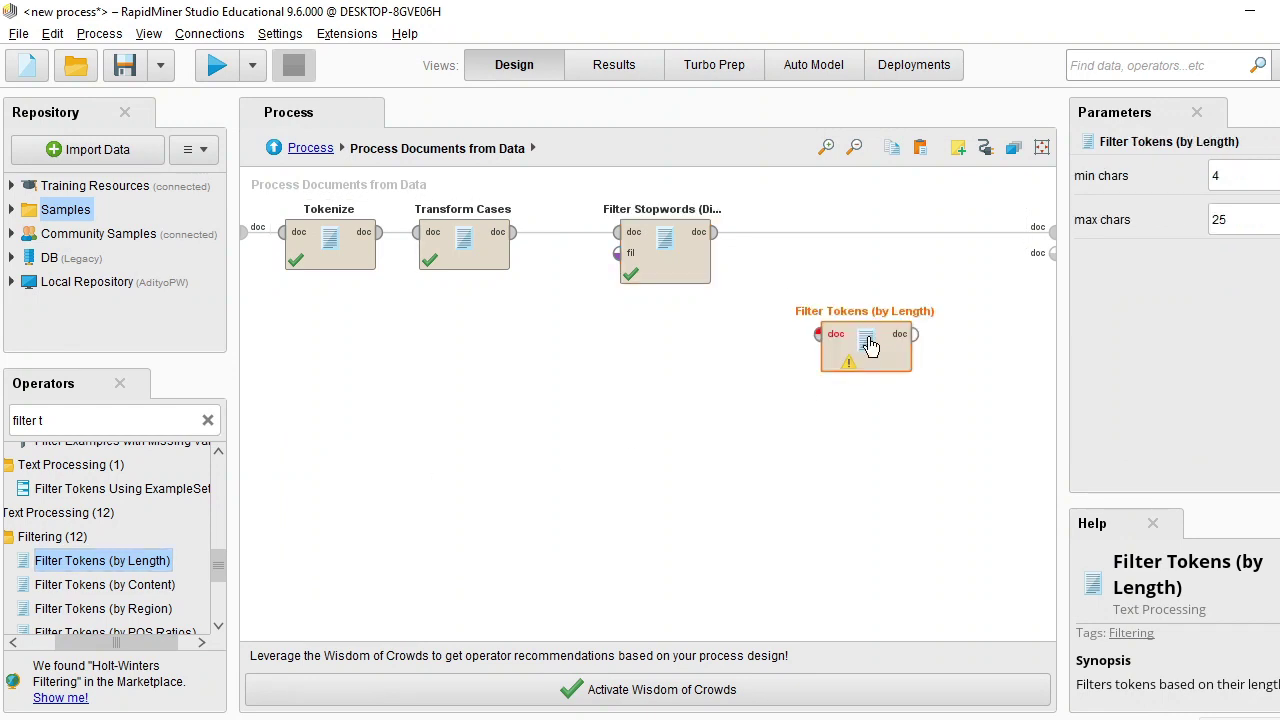
{"action": "left_click_drag", "start_coordinate": [869, 345], "coordinate": [858, 248]}
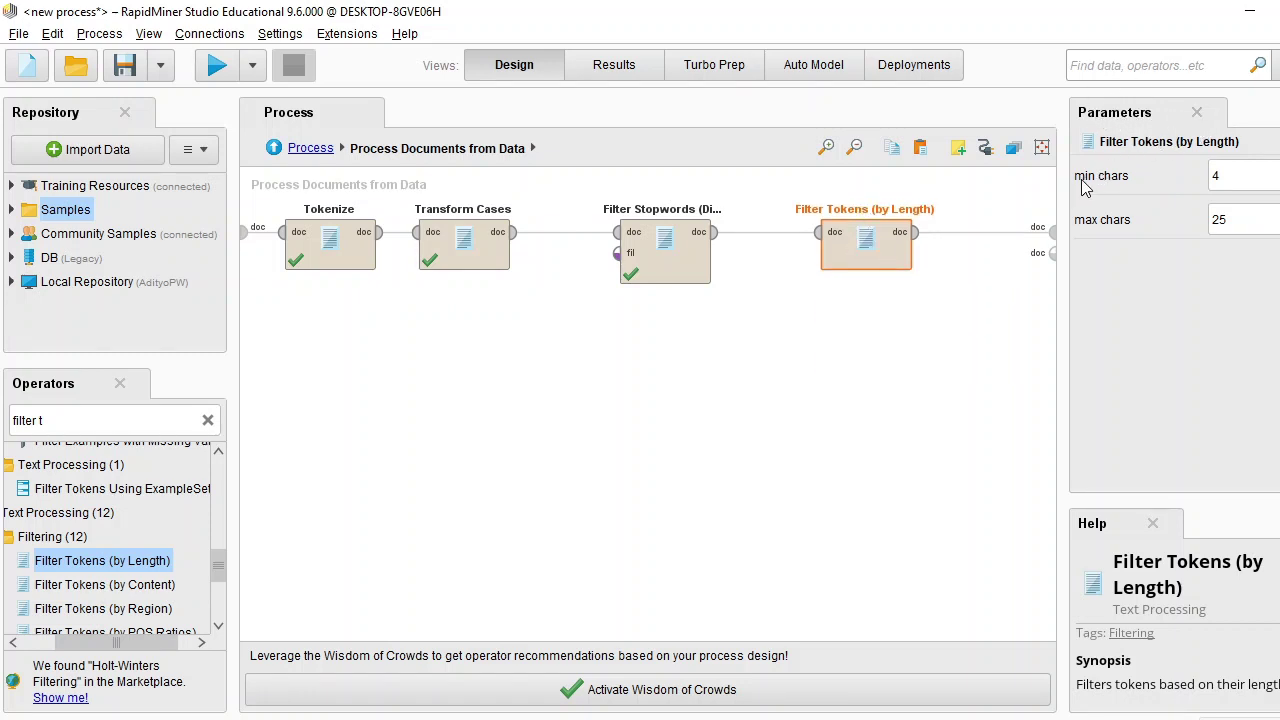
Keep Filter Tokens (by Length) at min chars 4 and max chars 25, and run the process.
{"action": "left_click", "coordinate": [1236, 178]}
{"action": "left_click", "coordinate": [1238, 221]}
{"action": "left_click", "coordinate": [1236, 176]}
{"action": "left_click", "coordinate": [1246, 216]}
{"action": "left_click", "coordinate": [1238, 176]}
{"action": "left_click", "coordinate": [218, 66]}
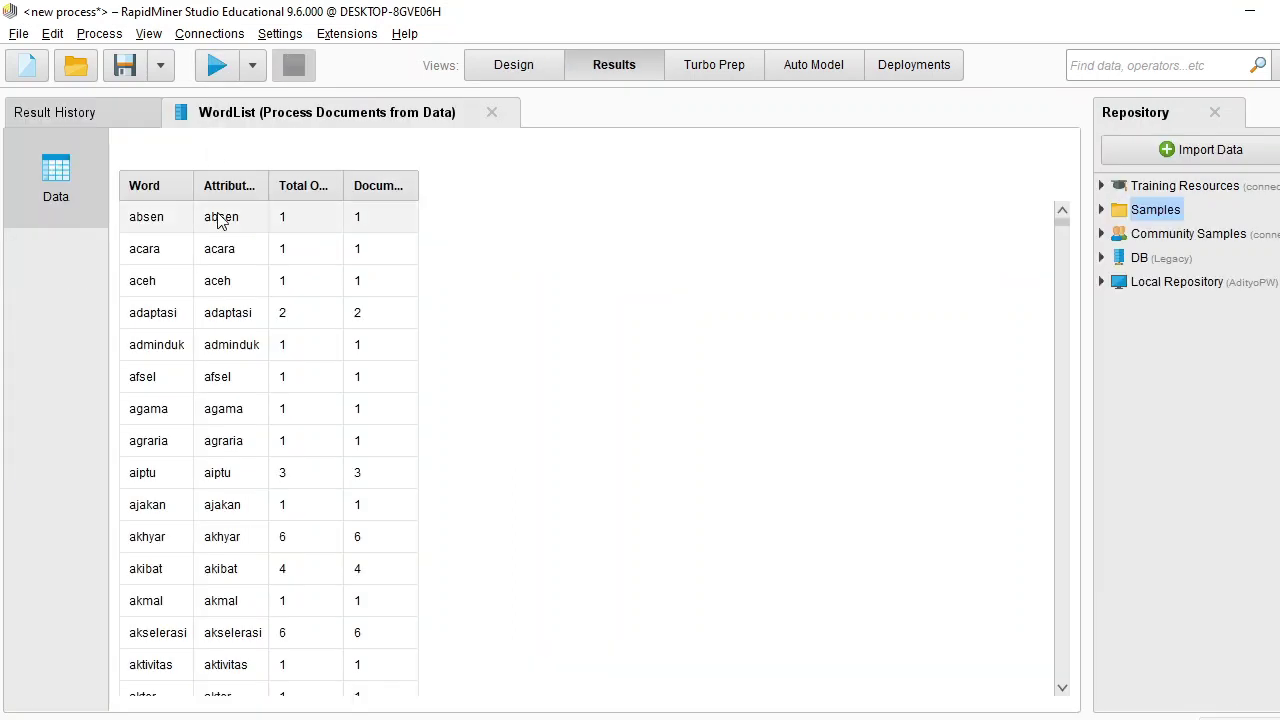
Sort the WordList by Total Occurences in descending order and widen the Total Occurences and Attribute Name columns.
{"action": "left_click_drag", "start_coordinate": [343, 187], "coordinate": [516, 188]}
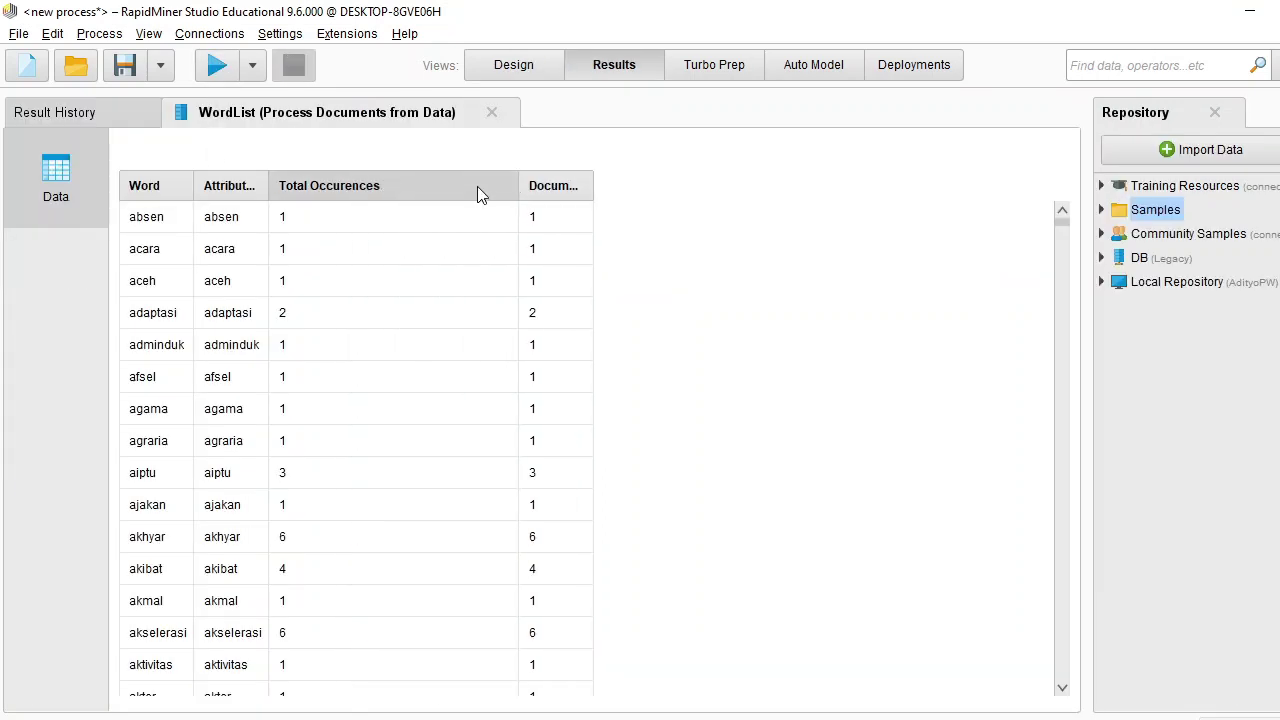
{"action": "left_click", "coordinate": [477, 187]}
{"action": "left_click", "coordinate": [450, 186]}
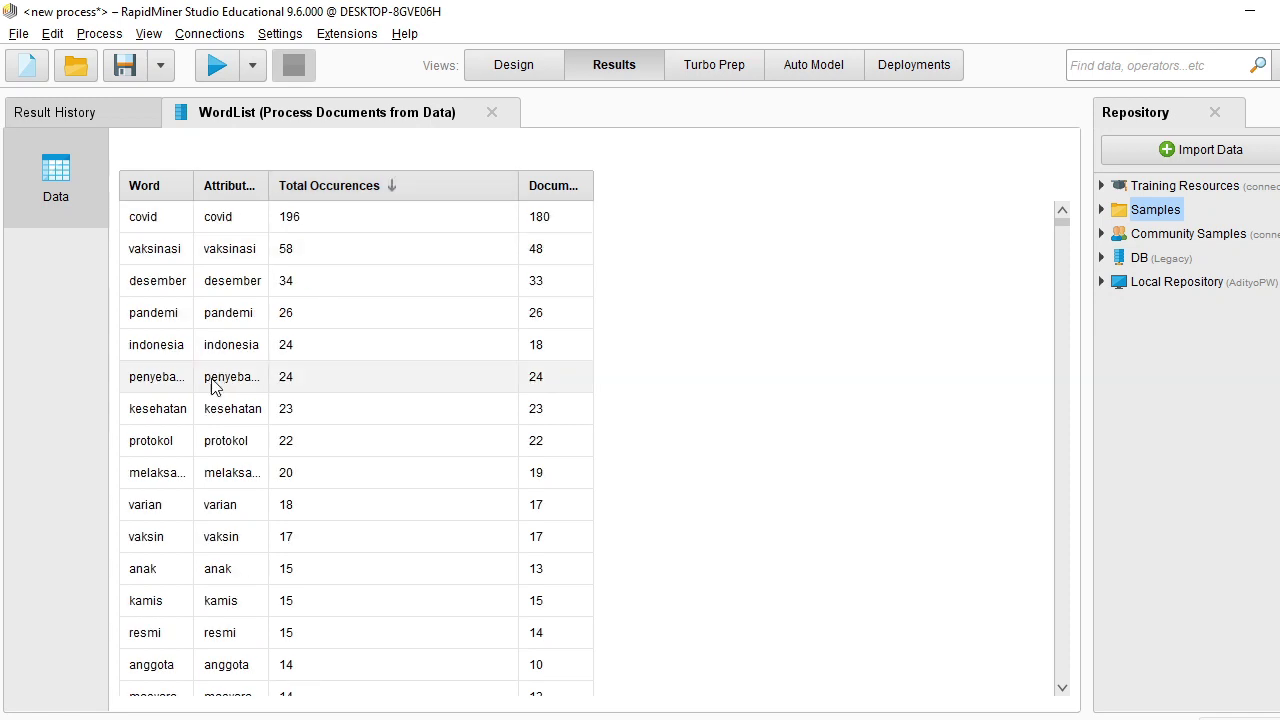
{"action": "left_click_drag", "start_coordinate": [268, 186], "coordinate": [401, 199]}
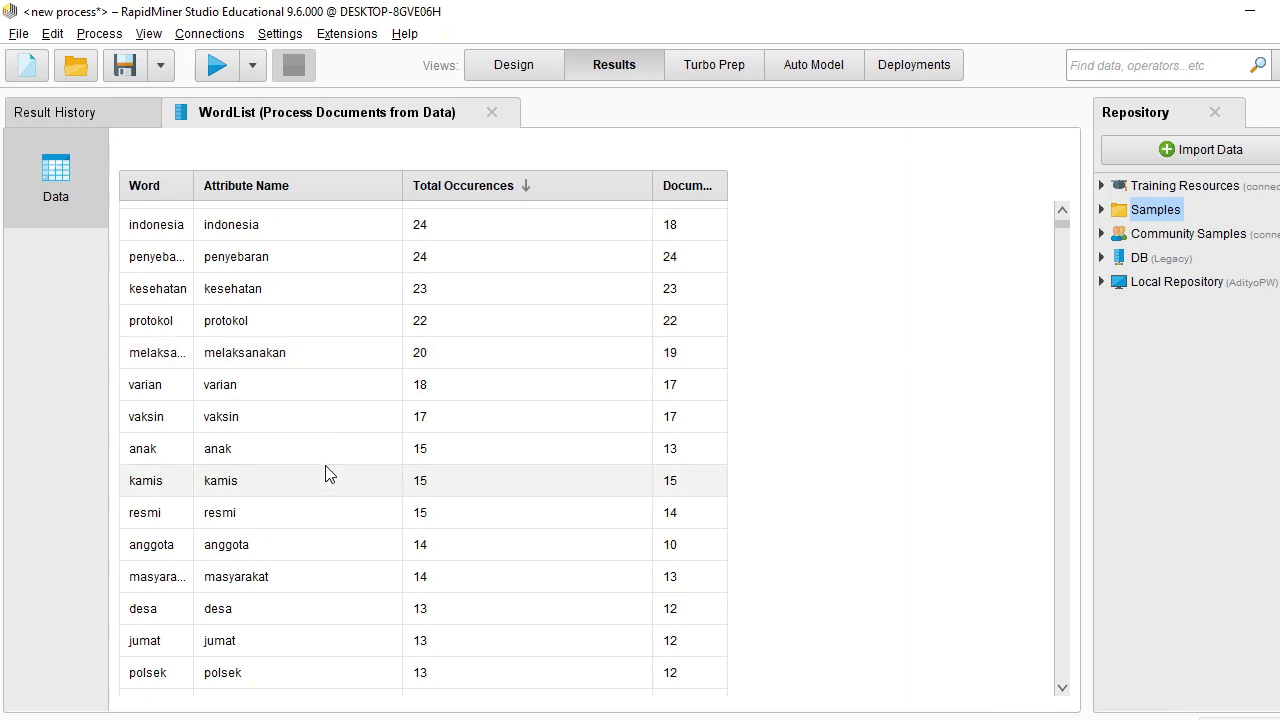
Examine the most frequent words in the length-filtered WordList and review the operator chain inside Process Documents from Data.
{"action": "scroll", "coordinate": [326, 471], "scroll_direction": "down", "scroll_amount": 3}
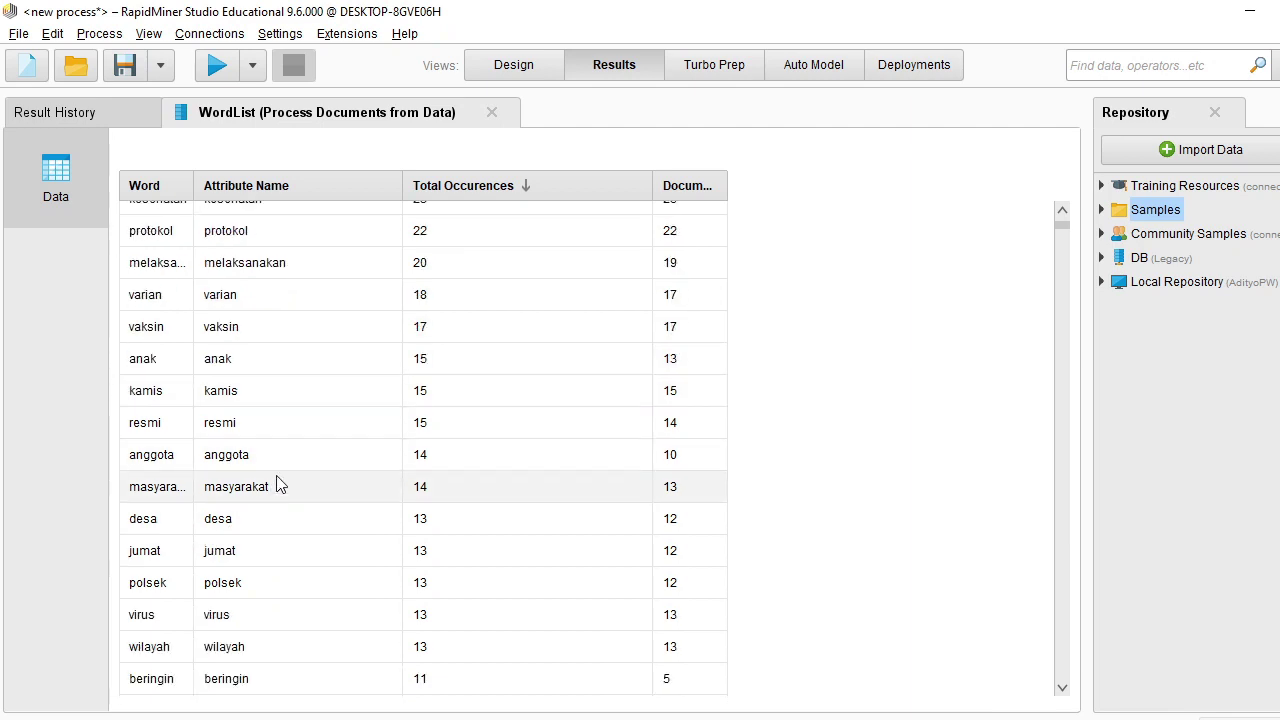
{"action": "scroll", "coordinate": [306, 423], "scroll_direction": "up", "scroll_amount": 7}
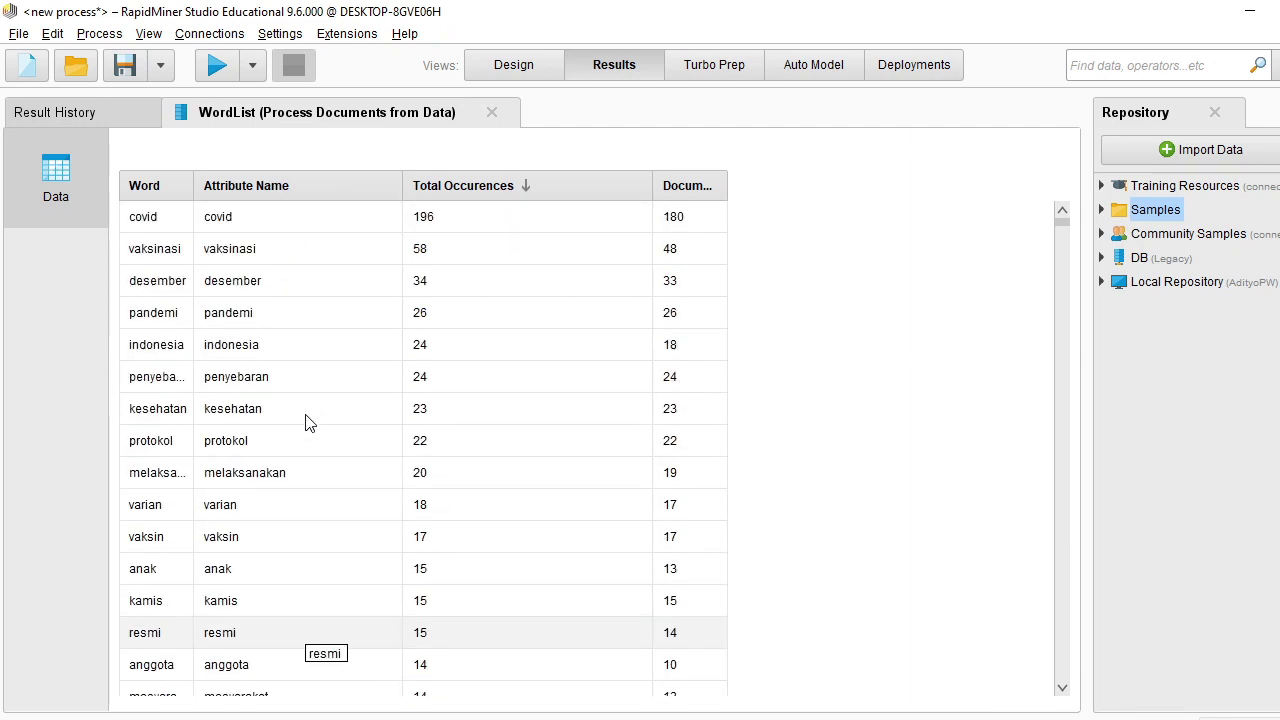
{"action": "left_click", "coordinate": [519, 64]}
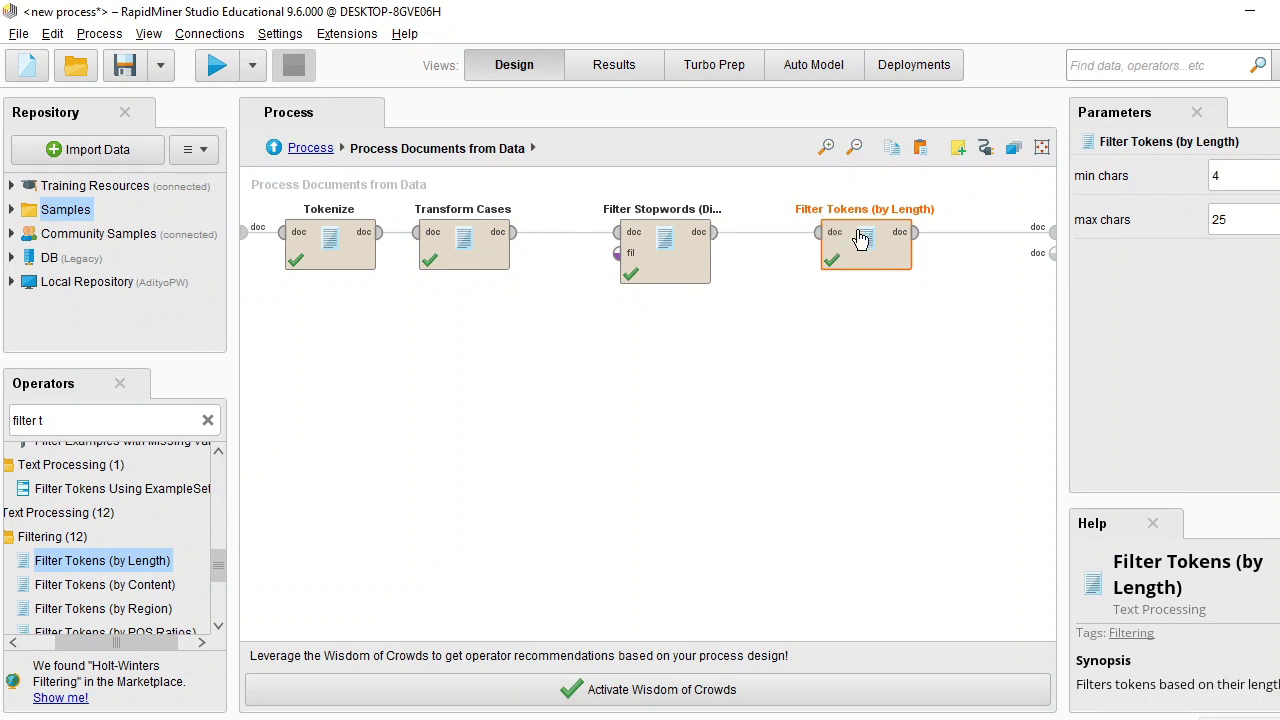
{"action": "left_click", "coordinate": [609, 74]}
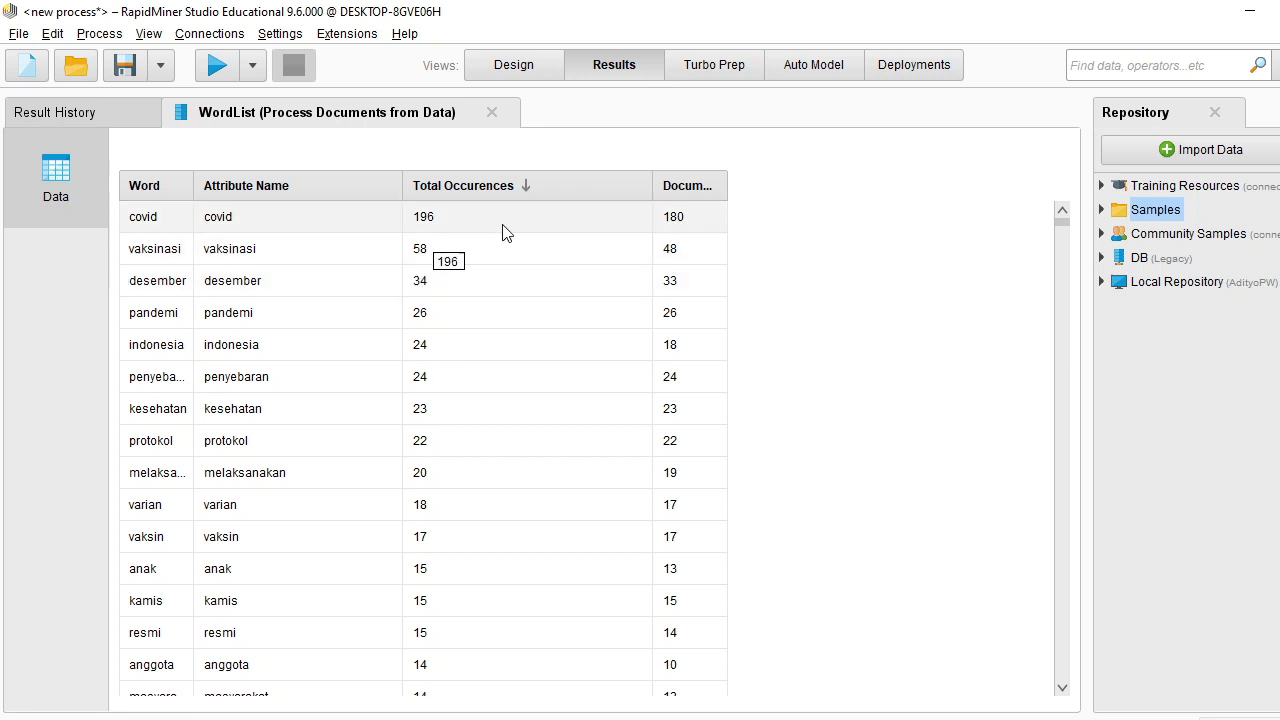
{"action": "left_click", "coordinate": [513, 65]}
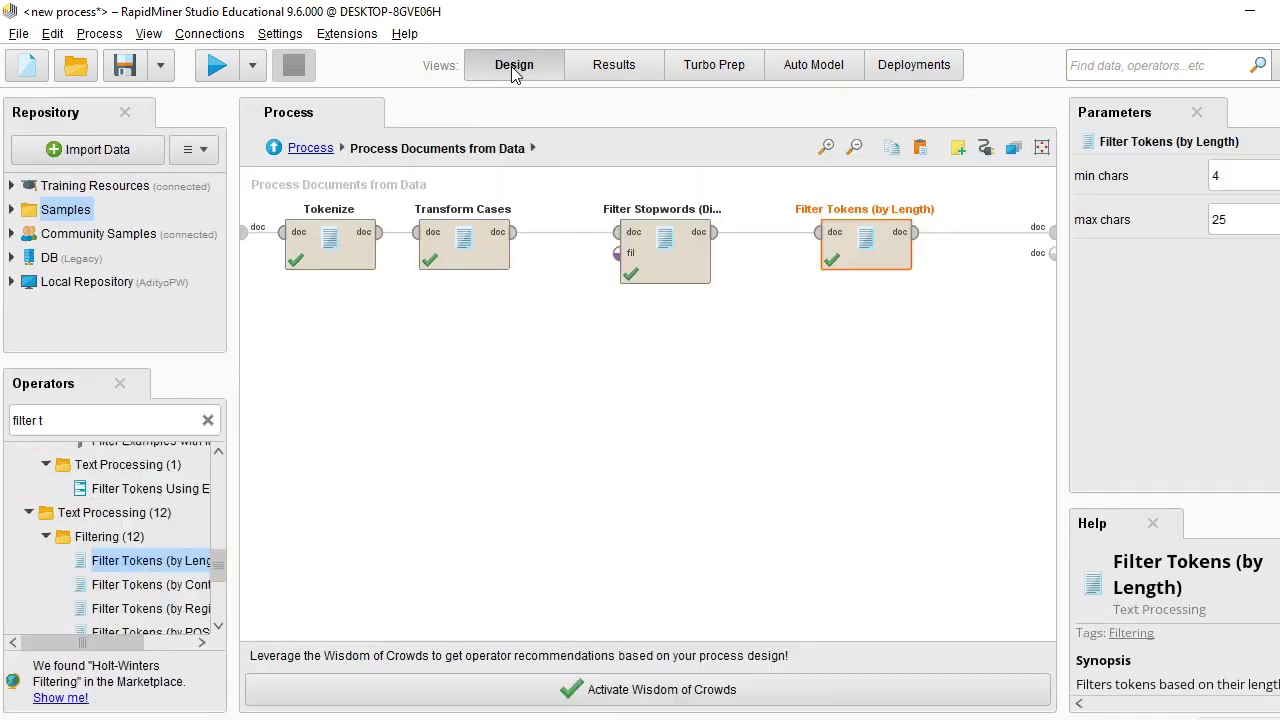
{"action": "mouse_move", "coordinate": [510, 240]}
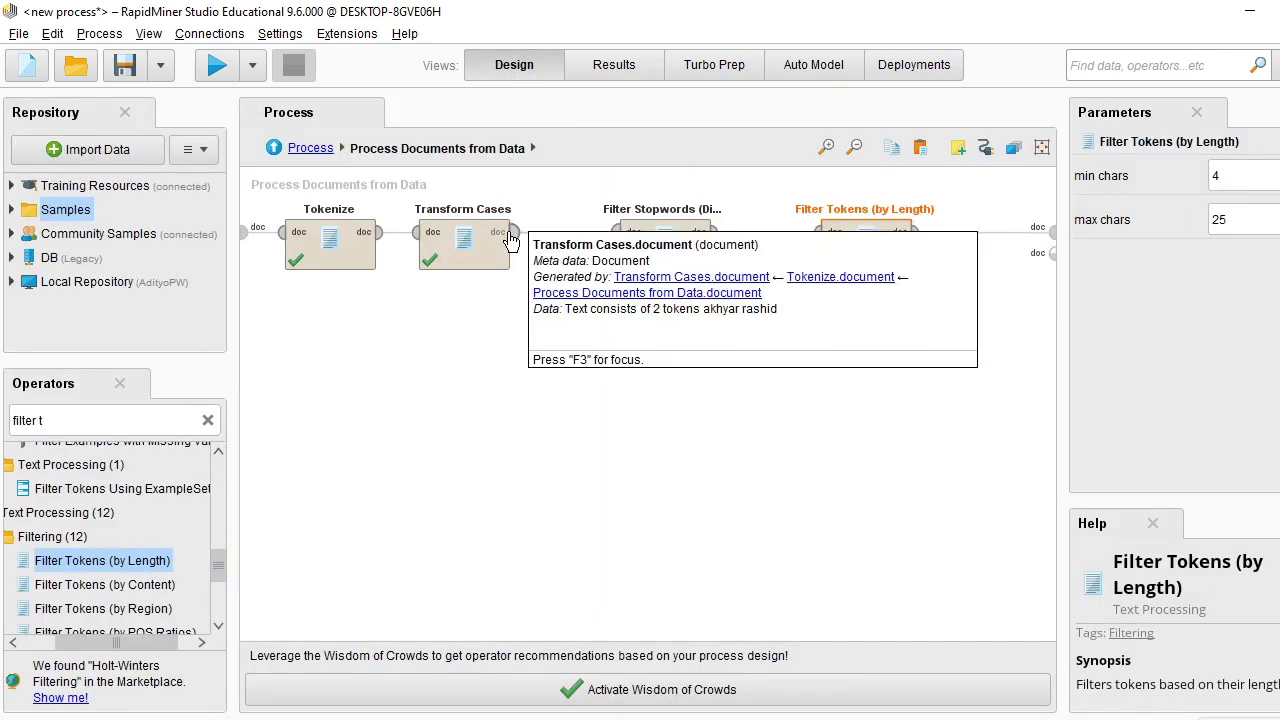